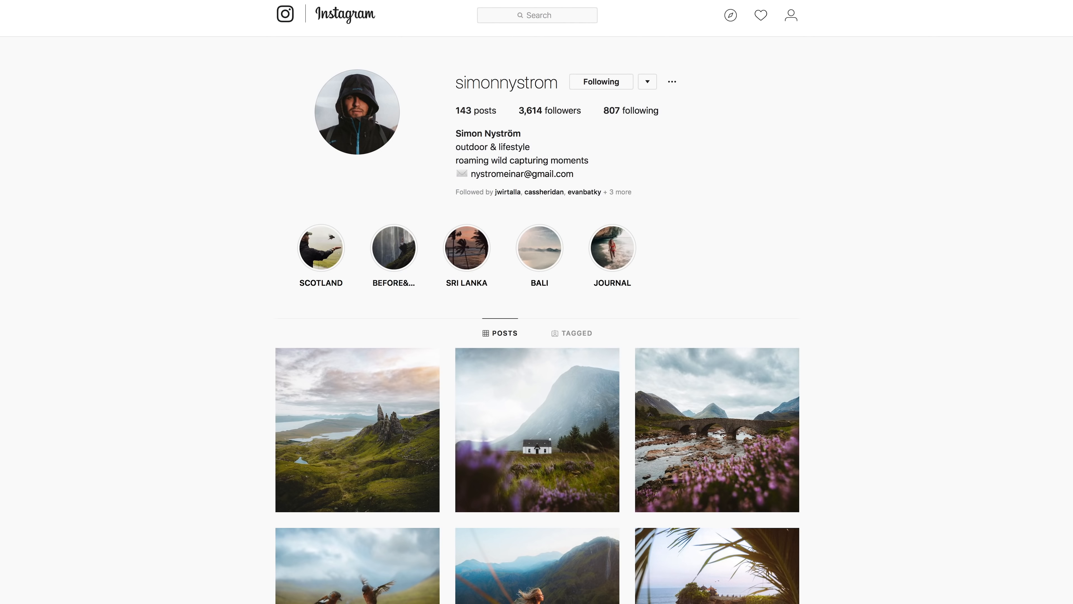
View the Isle of Skye post of two birds on a hand and browse the older posts in the profile grid.
scroll(537, 313, "down", 8)
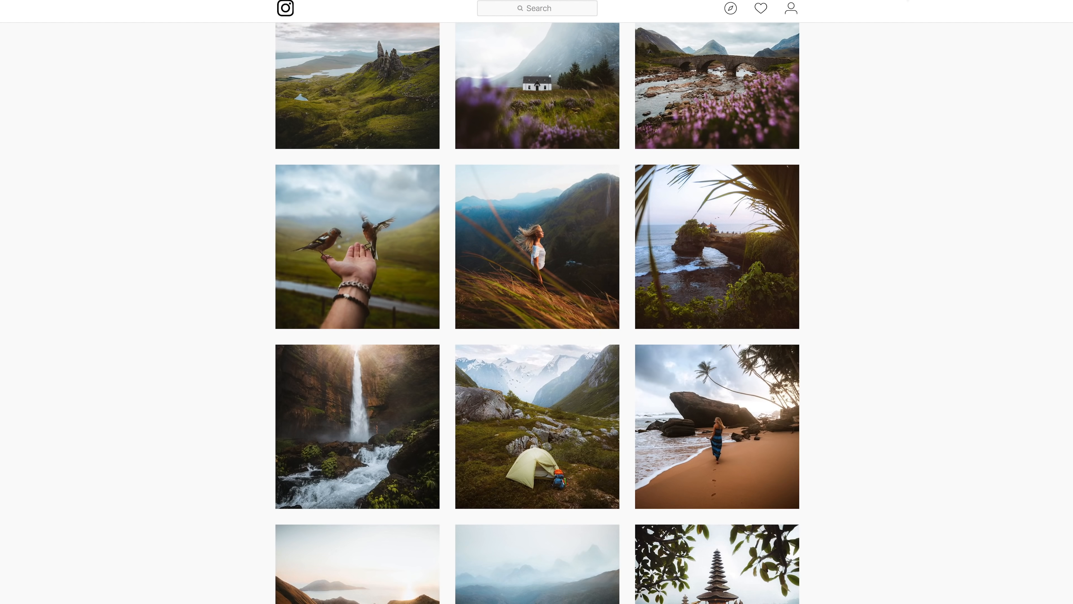
left_click(313, 206)
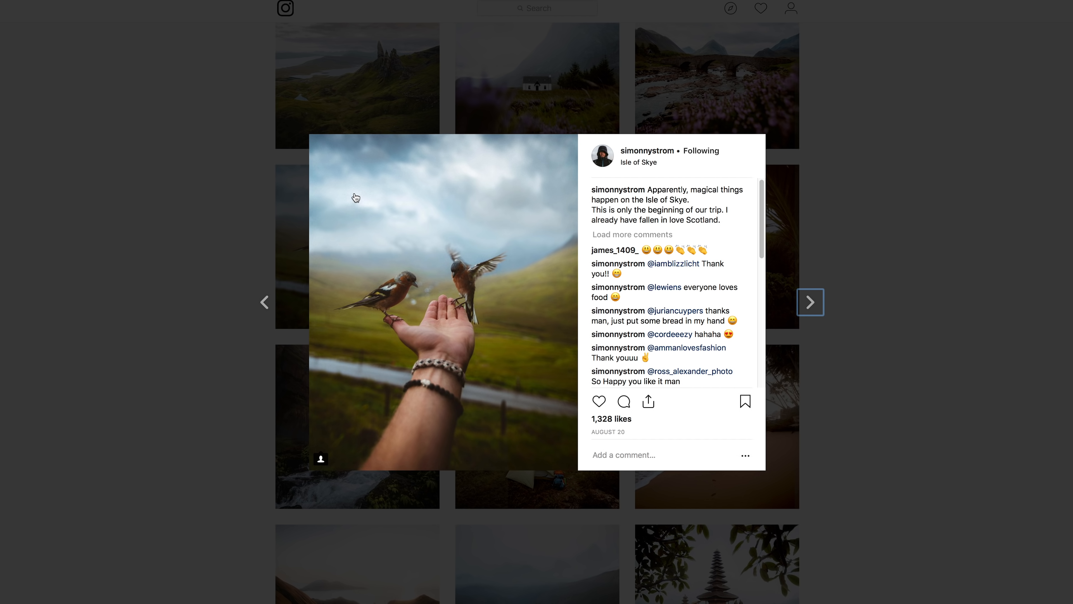
left_click(862, 160)
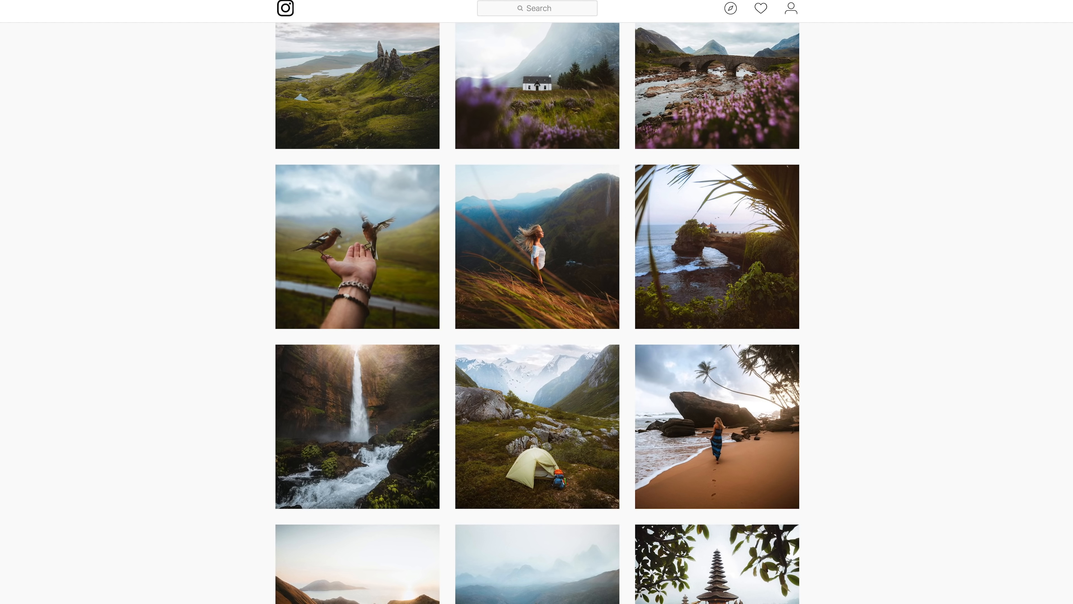
scroll(537, 312, "down", 4)
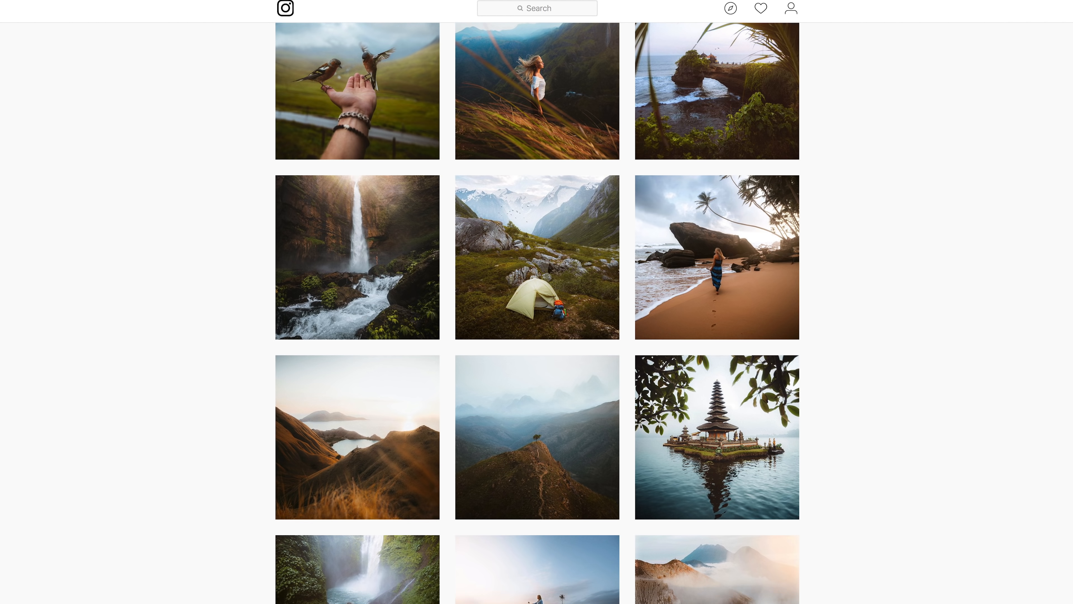
scroll(537, 312, "down", 3)
scroll(538, 313, "down", 2)
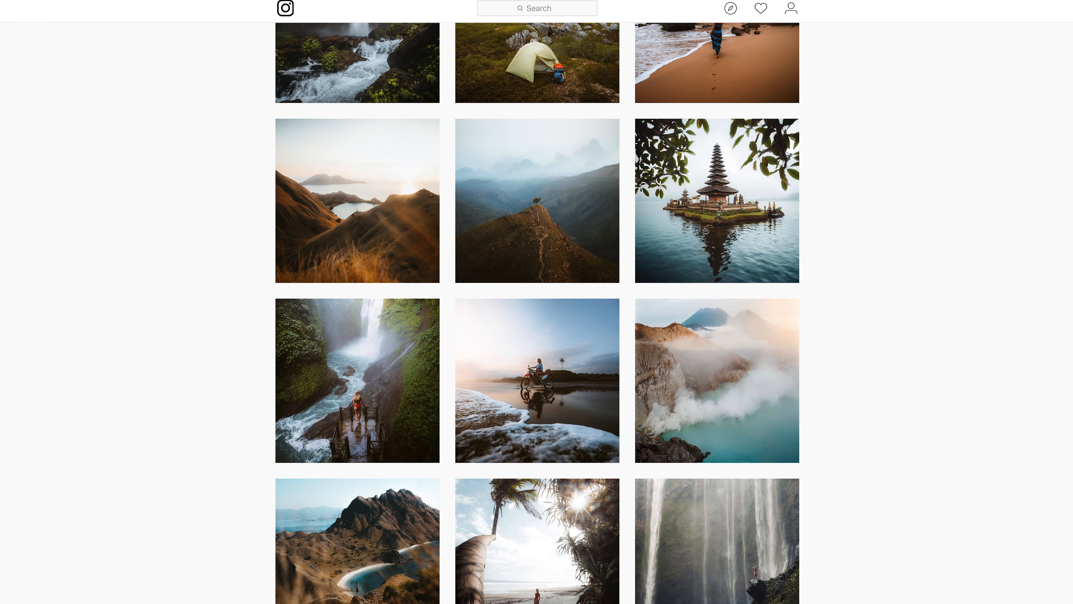
scroll(538, 313, "down", 4)
scroll(537, 313, "down", 7)
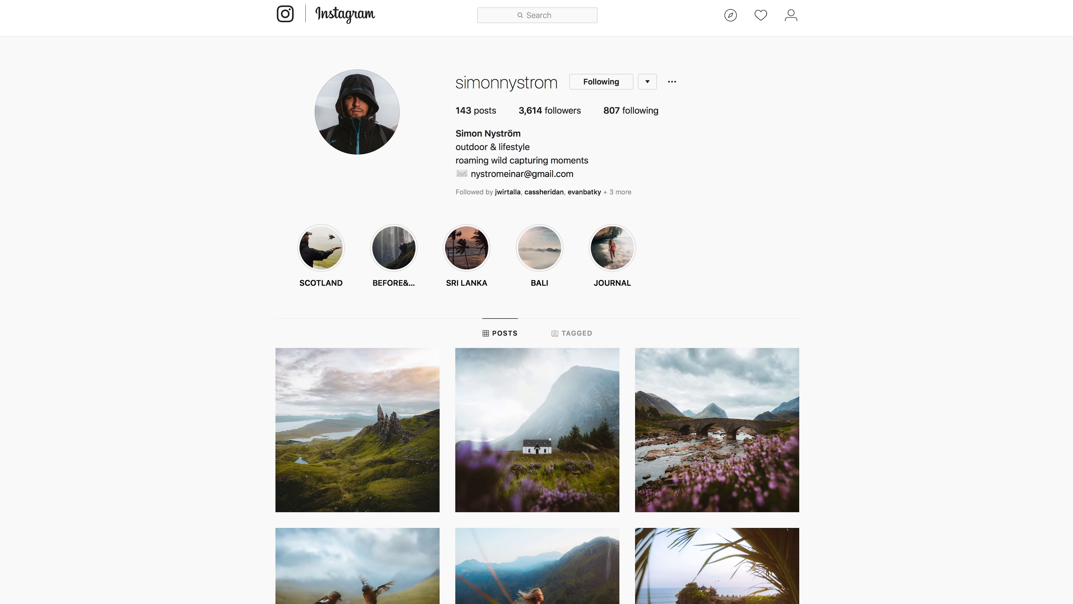
Reopen the birds-on-hand post from the profile grid, close it and look over the posts below.
scroll(536, 296, "down", 10)
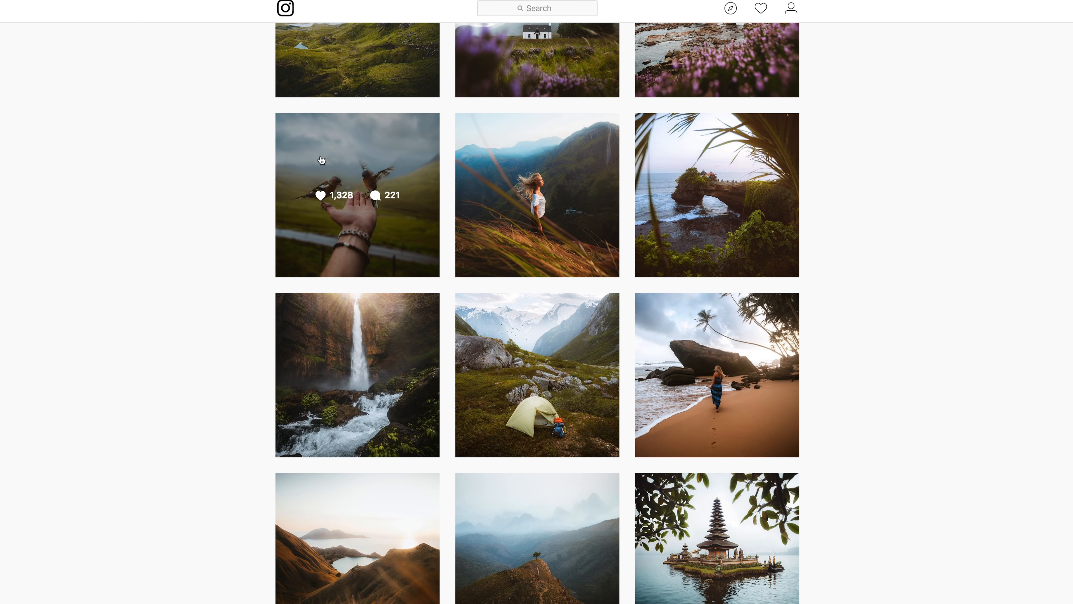
left_click(358, 195)
left_click(860, 188)
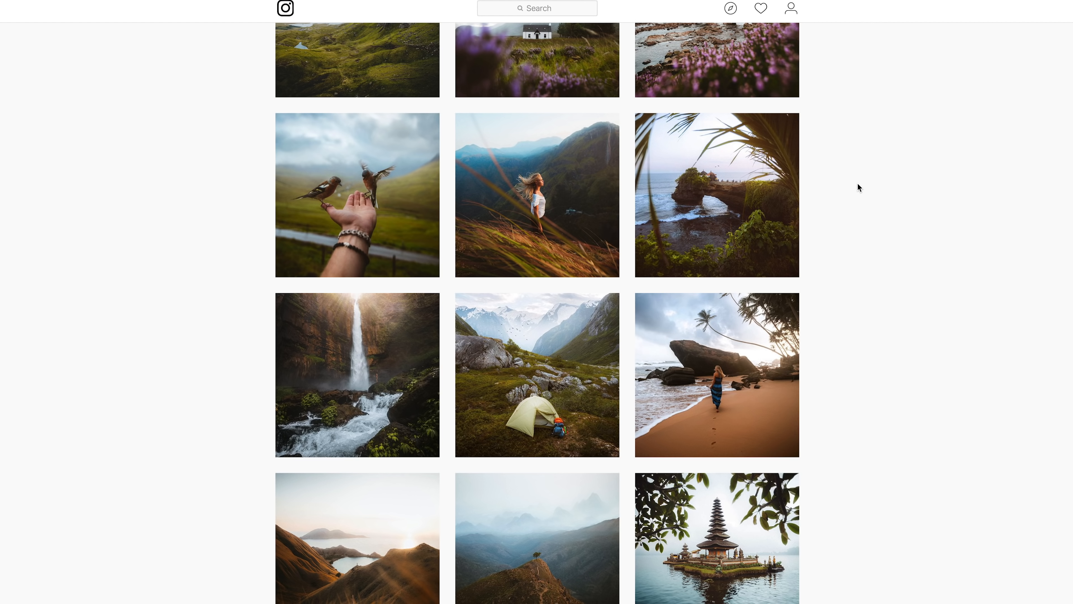
scroll(536, 313, "down", 8)
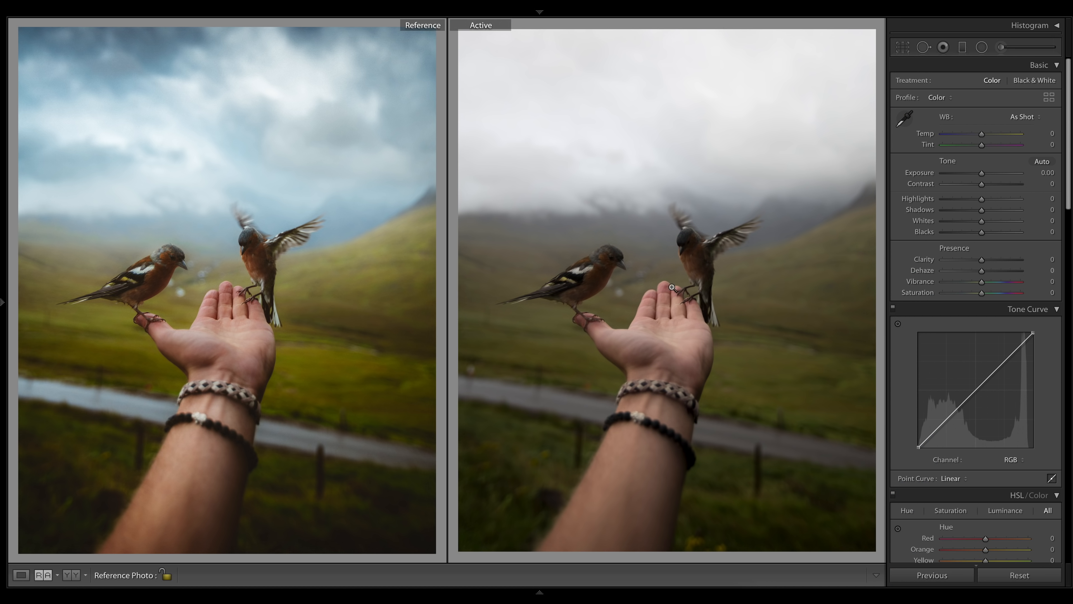
Switch to Lightroom and set Shadows to +66 and Blacks to +55 on the bird photo.
left_click(1005, 210)
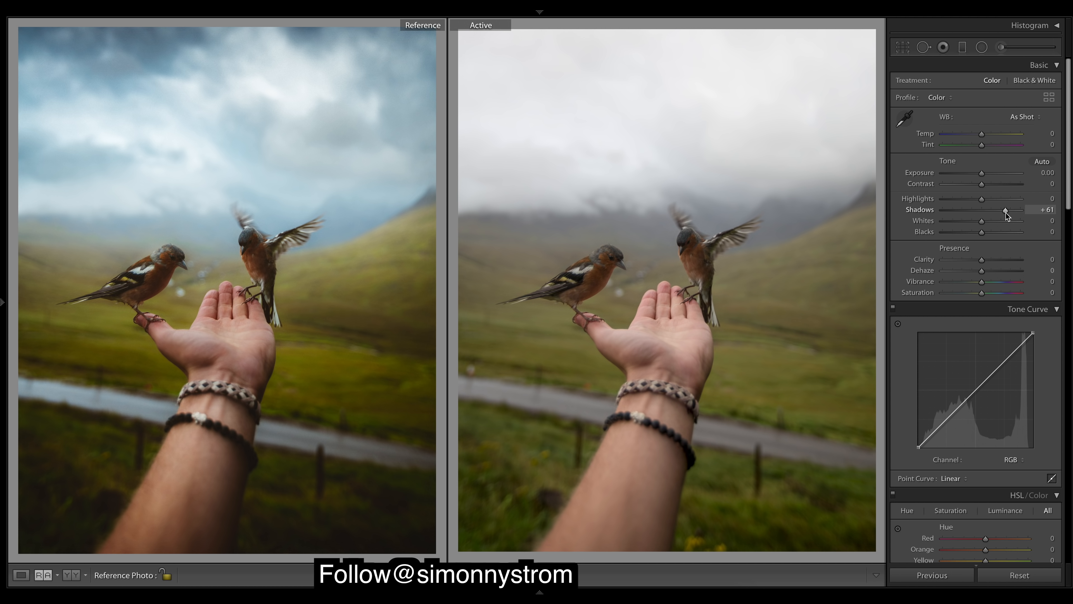
left_click_drag(1007, 214, 1003, 233)
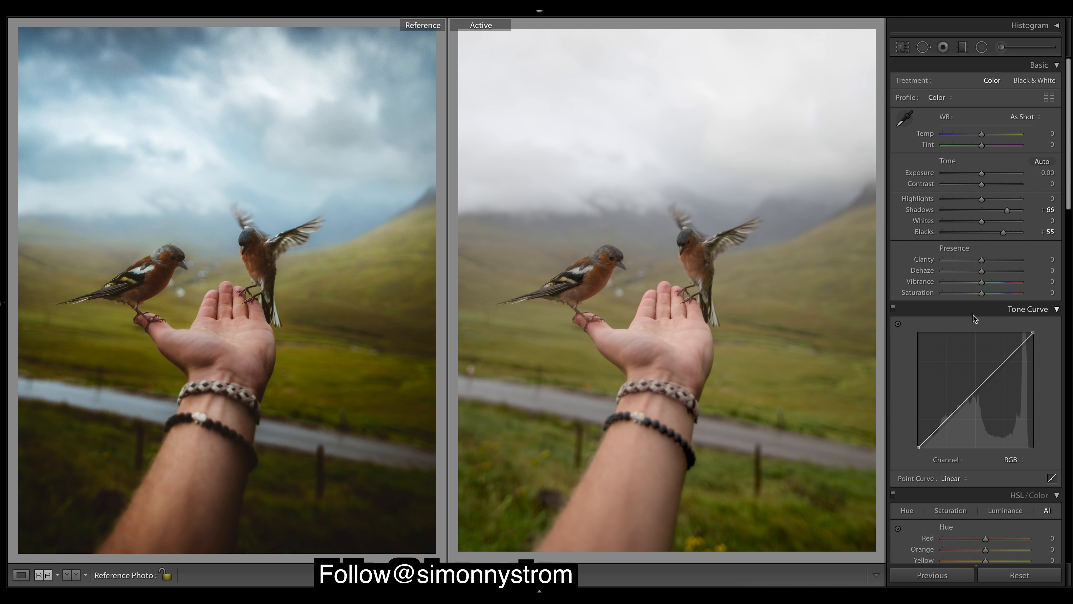
Shape the Red channel tone curve into an S with a raised black point, lowered shadows and lifted midtones and highlights.
left_click(1011, 459)
left_click(1013, 468)
left_click_drag(918, 447, 999, 357)
Shape the Green channel curve into an S with a raised black point, a shadow point at about 26 / 18 % and lifted highlights.
left_click(1011, 459)
left_click(1008, 470)
left_click_drag(918, 447, 948, 428)
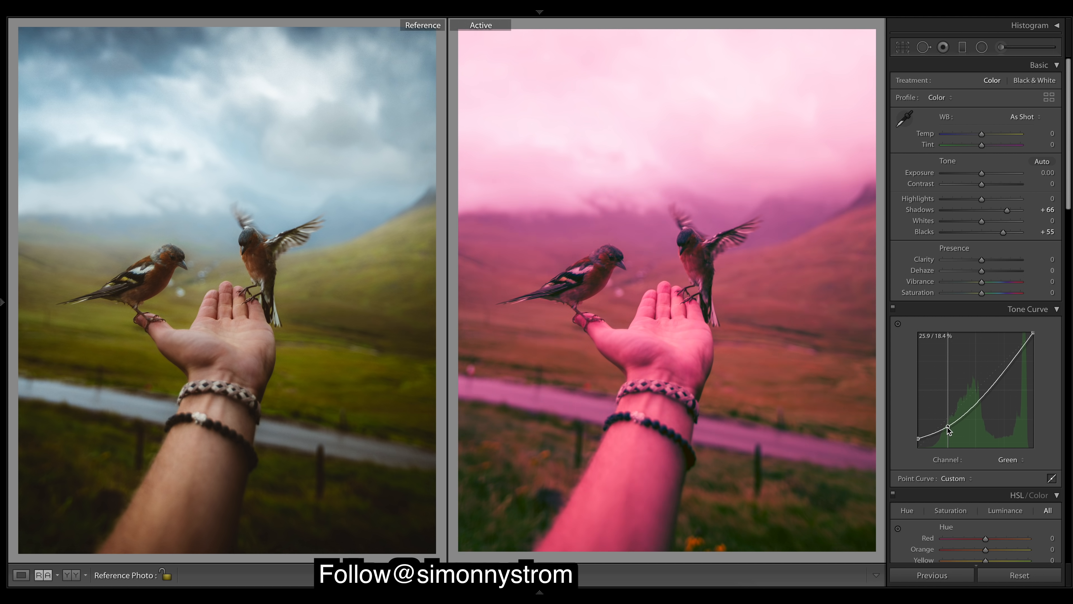
left_click_drag(971, 406, 999, 356)
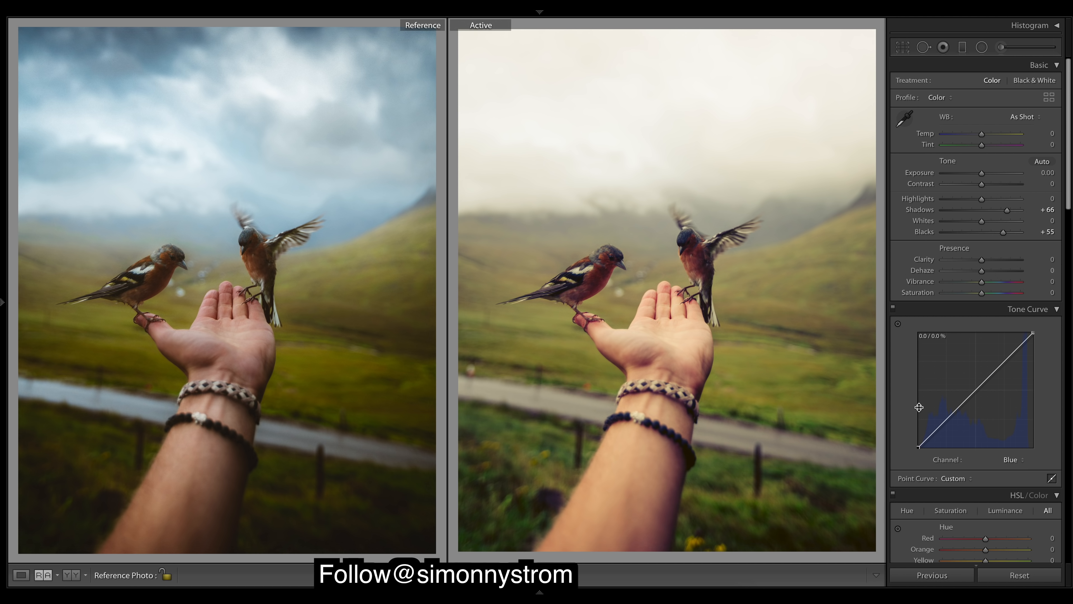
Shape the Blue channel curve, then give the RGB curve an S with its black point raised to about 10 % and white point slightly lowered.
left_click_drag(919, 447, 970, 393)
left_click_drag(1001, 359, 999, 357)
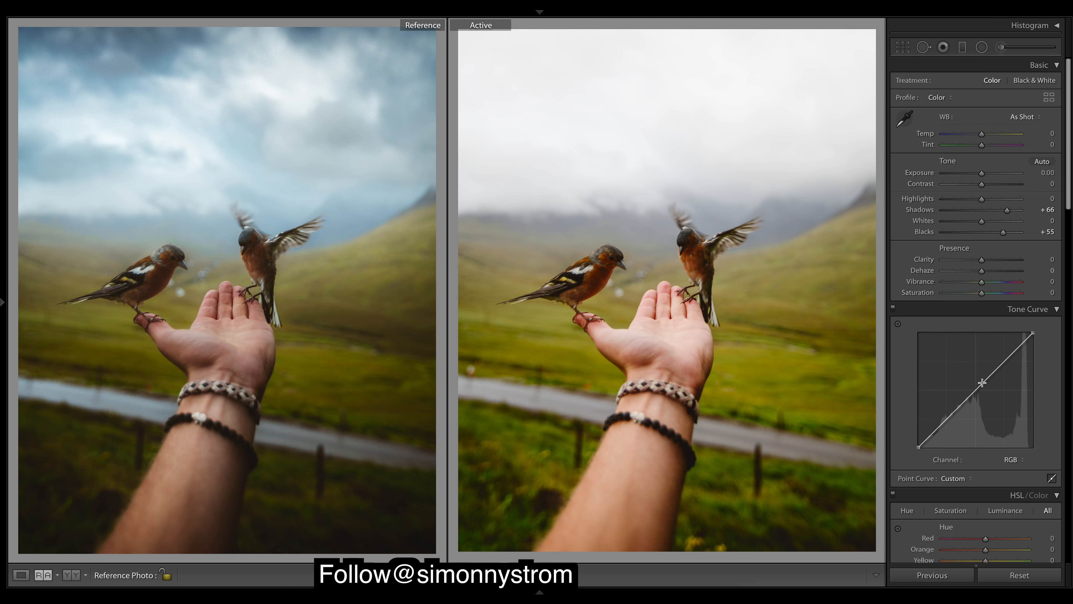
left_click_drag(919, 447, 1033, 336)
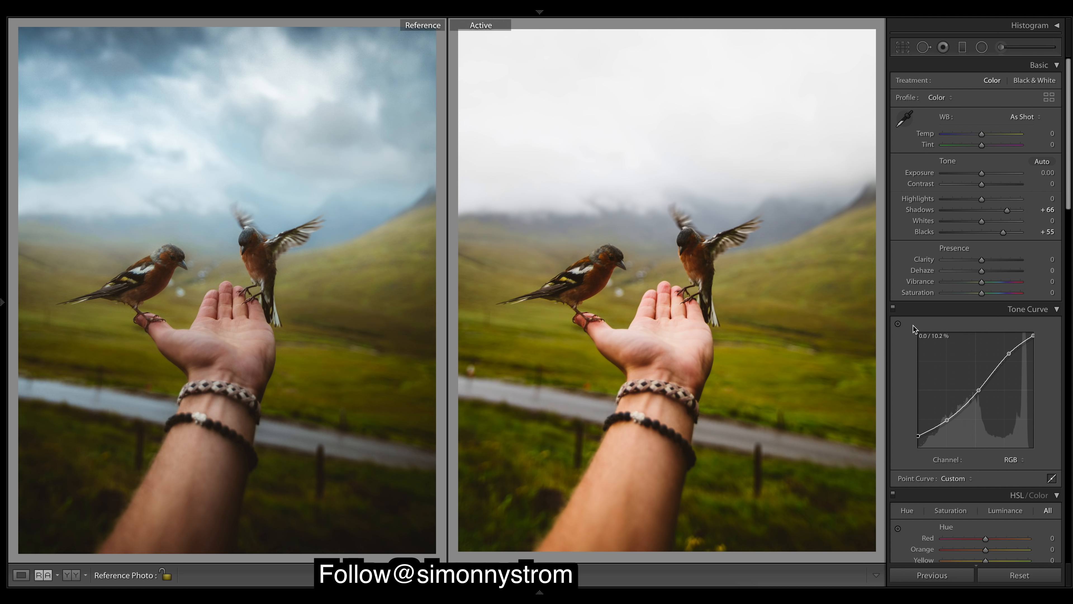
Compare the photo with the Tone Curve adjustments switched off and on.
left_click(893, 307)
left_click(893, 308)
left_click(893, 307)
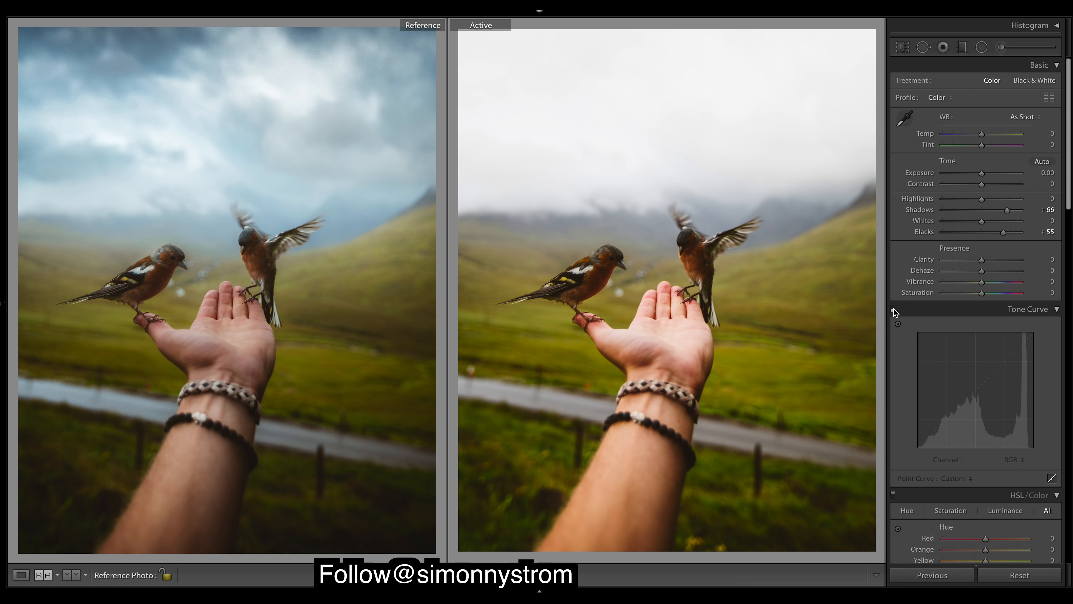
left_click(893, 307)
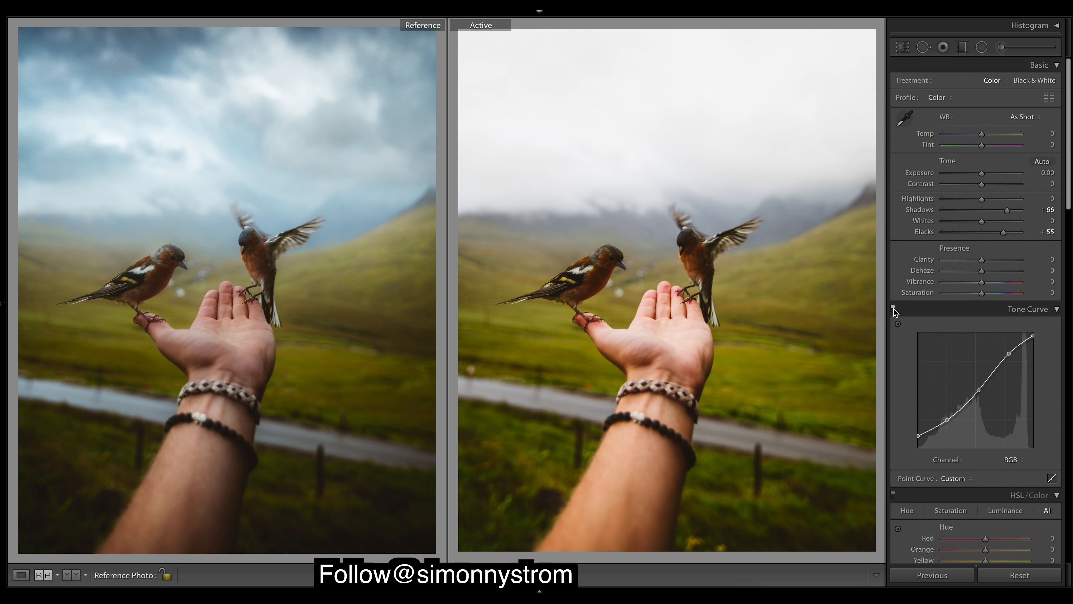
Try flattening the RGB curve, compare the remaining channel curves with Tone Curve off and on, and undo the flattening.
right_click(997, 364)
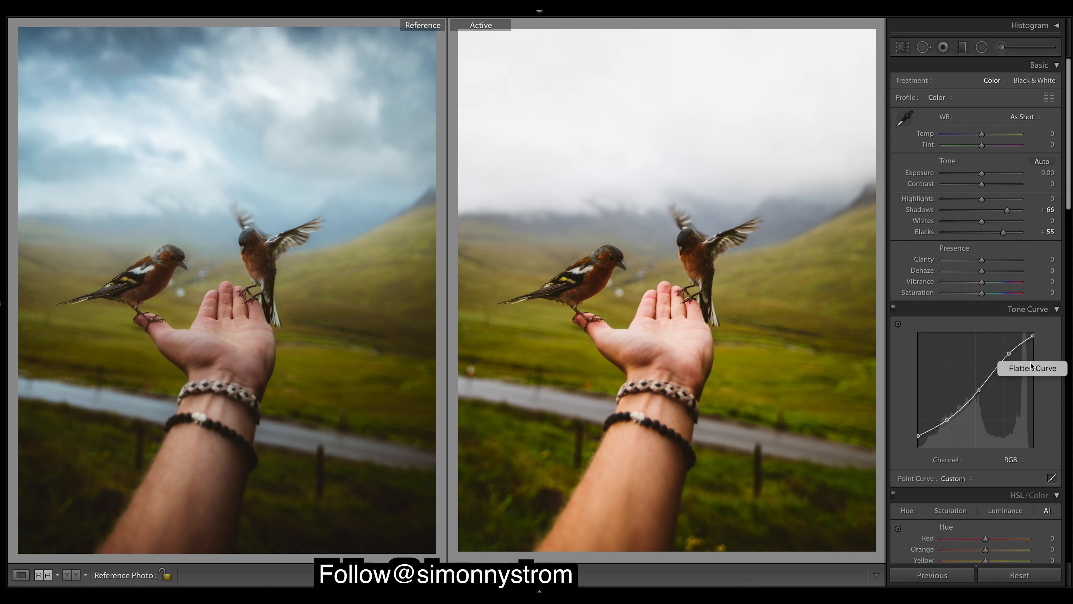
left_click(1030, 371)
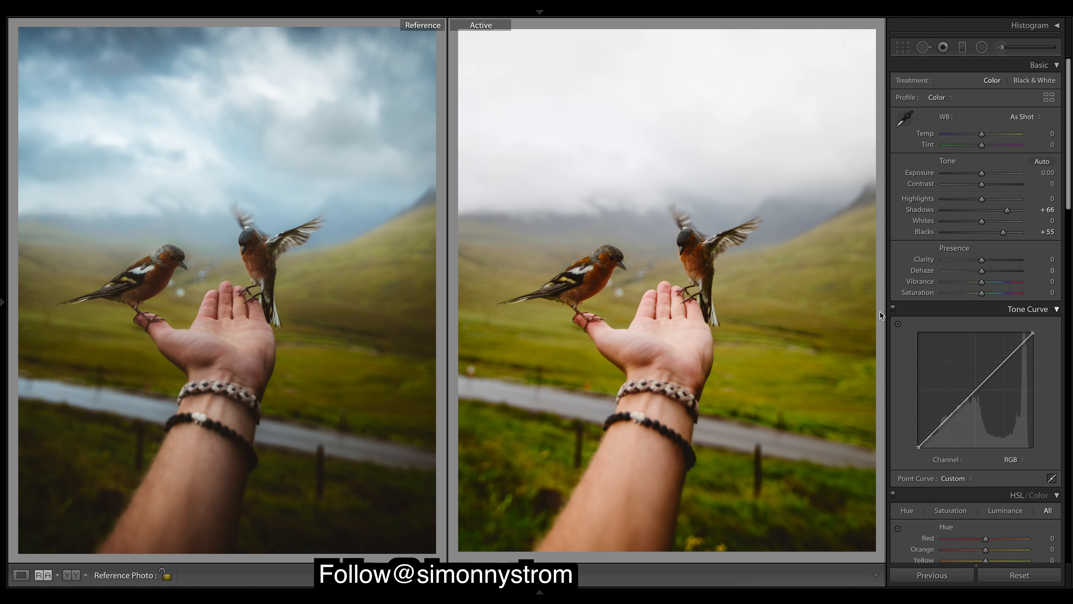
left_click(893, 309)
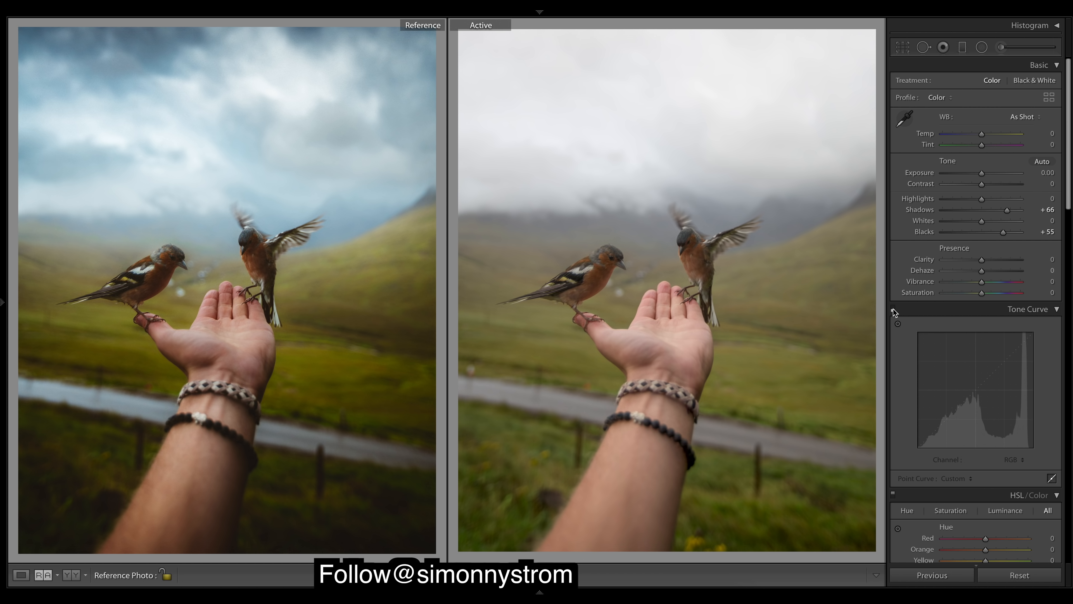
left_click(893, 308)
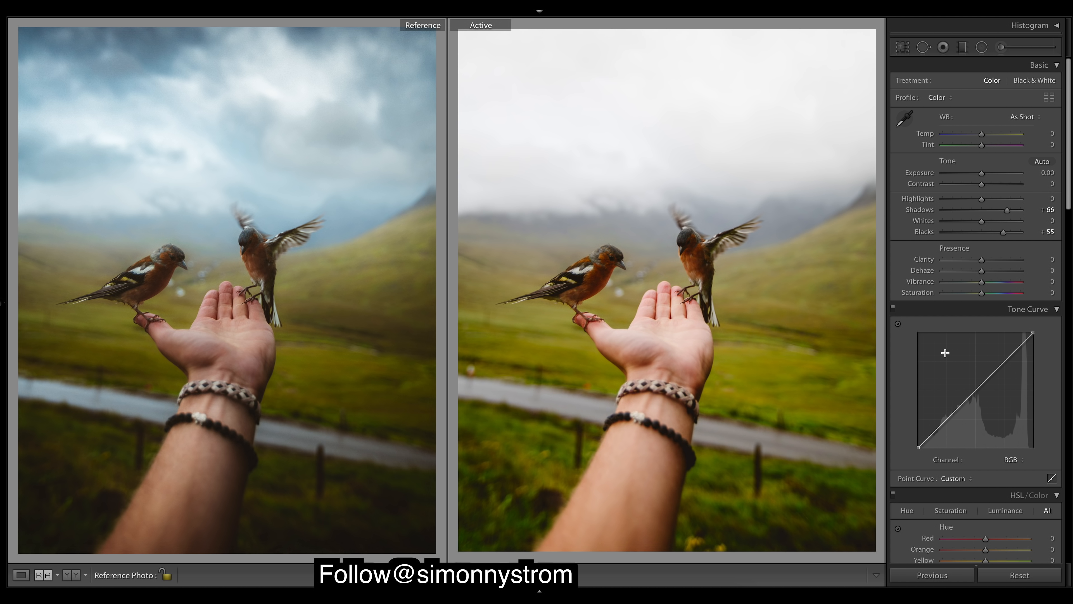
key("ctrl+z")
key("ctrl+z")
key("ctrl+z")
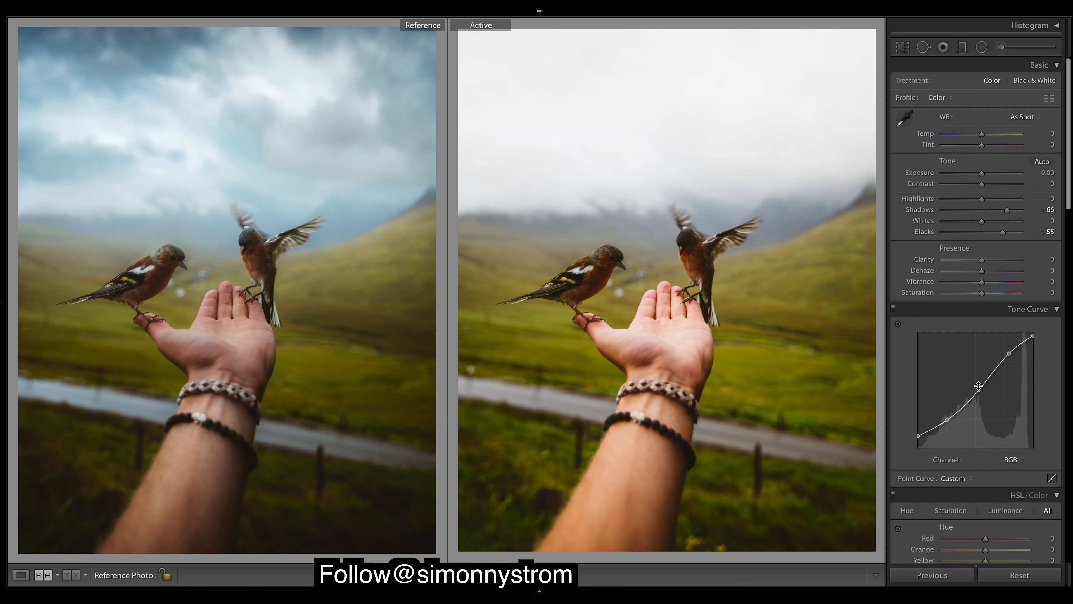
Try shifting the shadow, midtone and highlight points of the RGB curve, undoing each change.
left_click_drag(947, 421, 947, 421)
key("ctrl+z")
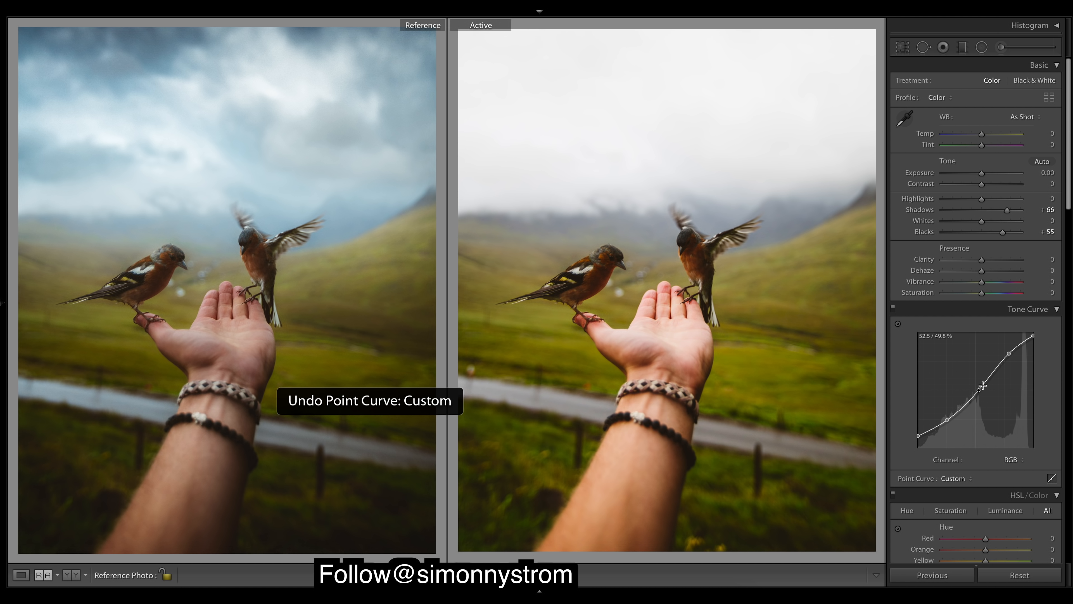
left_click_drag(983, 386, 982, 394)
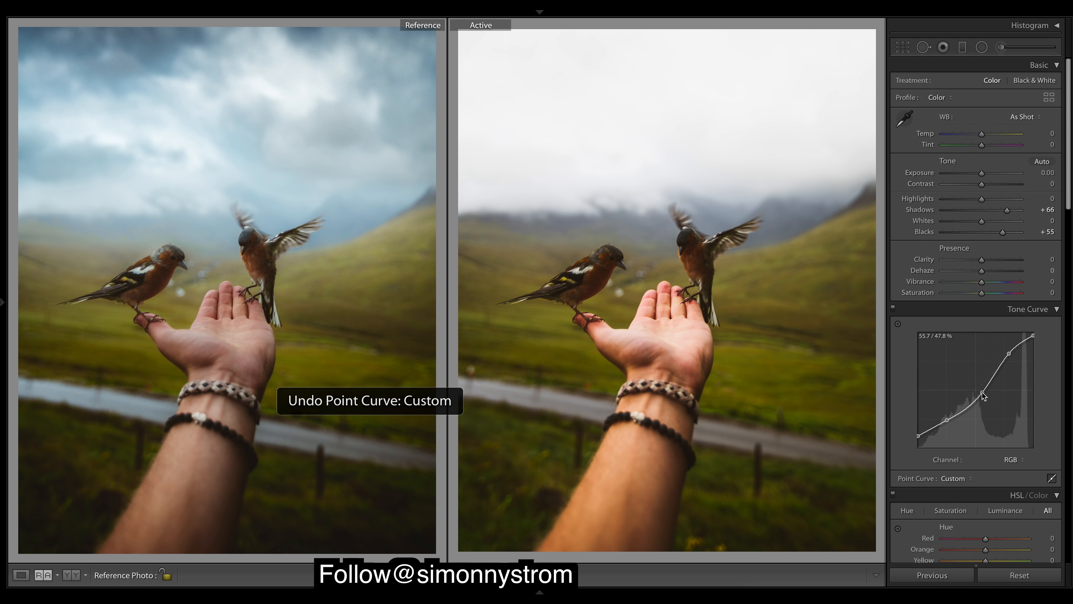
key("ctrl+z")
left_click_drag(1008, 353, 1005, 362)
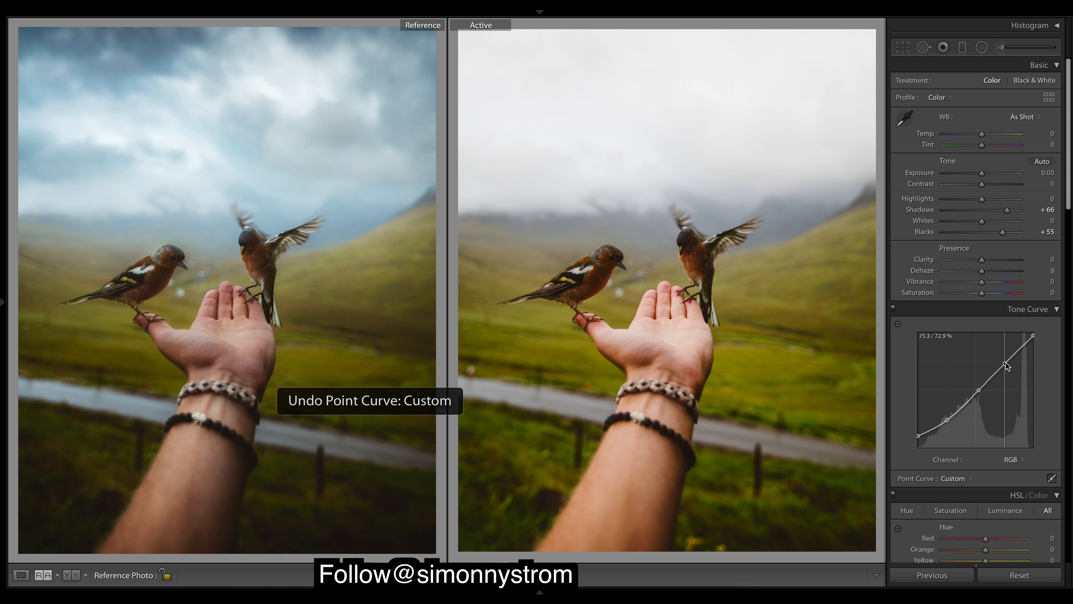
left_click_drag(1006, 362, 1006, 358)
key("ctrl+z")
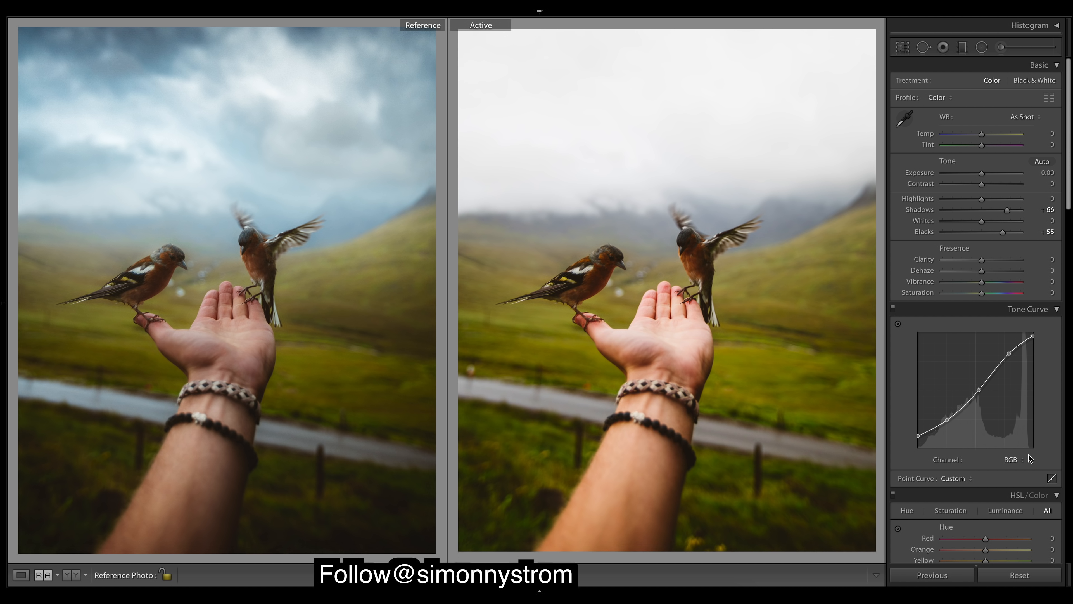
Review the individual channel curves, including Red and Green, return to RGB, and collapse and re-expand the Tone Curve section.
left_click(1022, 460)
left_click(1013, 467)
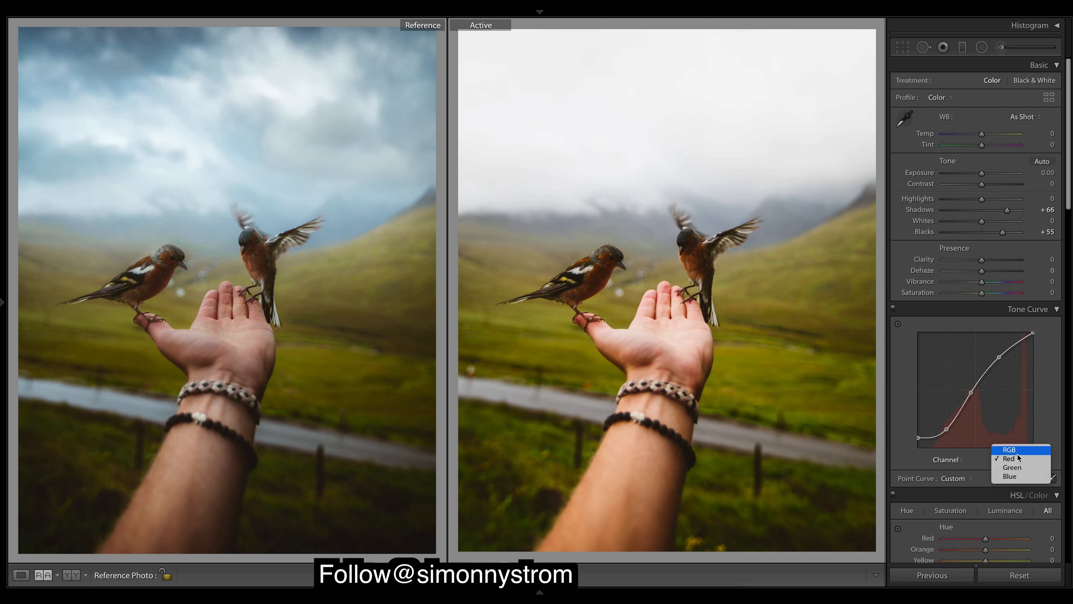
left_click(1018, 468)
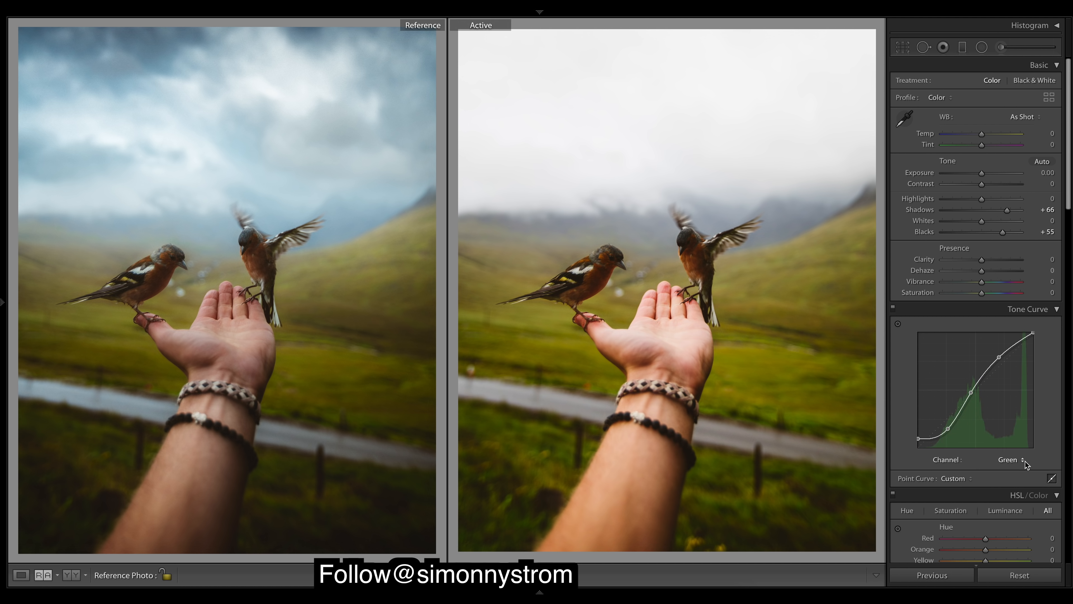
left_click(1018, 467)
left_click(1014, 441)
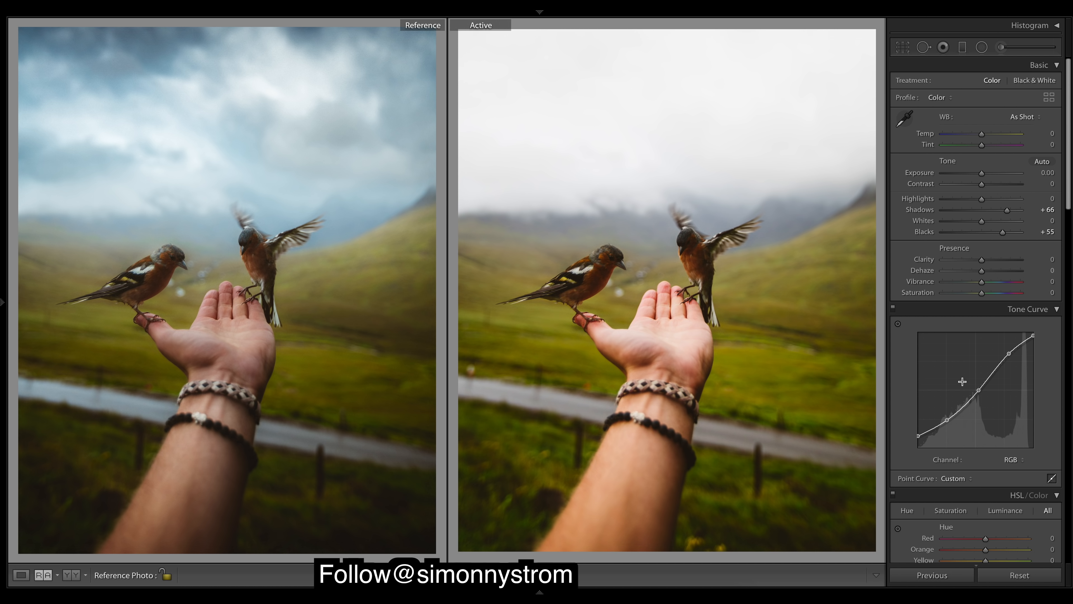
left_click(897, 313)
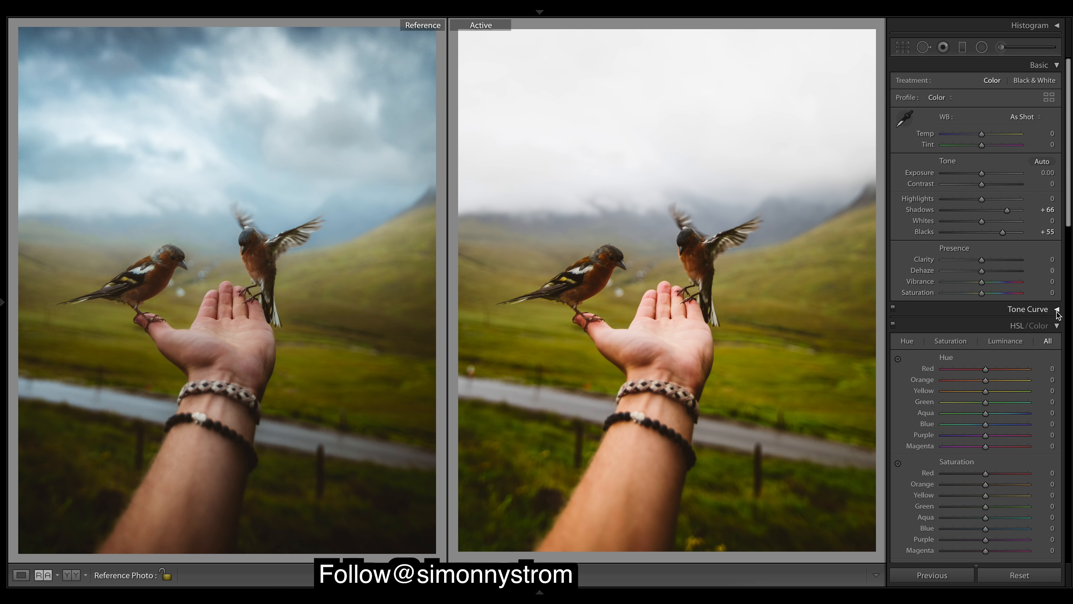
left_click(1047, 314)
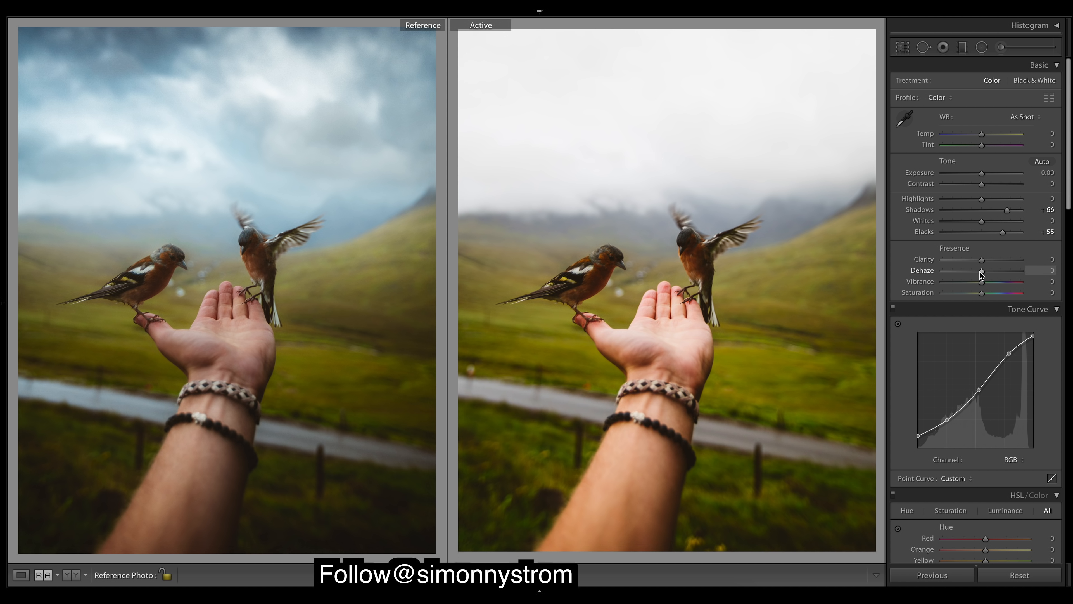
Set Clarity to -10, try Highlights at values from -82 to +27, and reset Highlights.
left_click_drag(981, 260, 977, 261)
left_click_drag(982, 198, 949, 200)
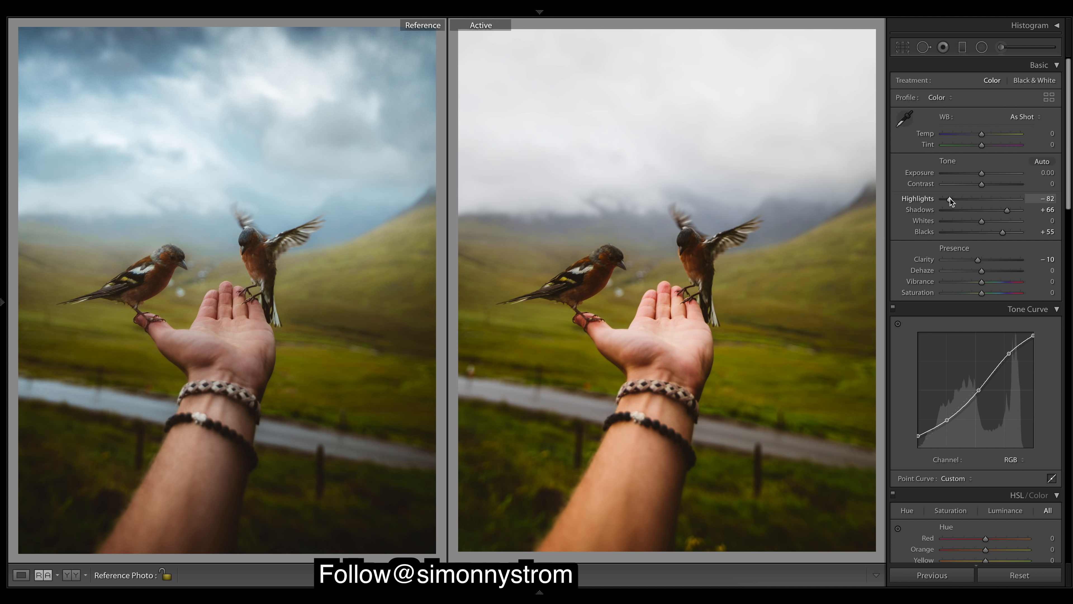
left_click_drag(950, 197, 950, 199)
left_click_drag(951, 200, 948, 199)
left_click_drag(949, 200, 994, 202)
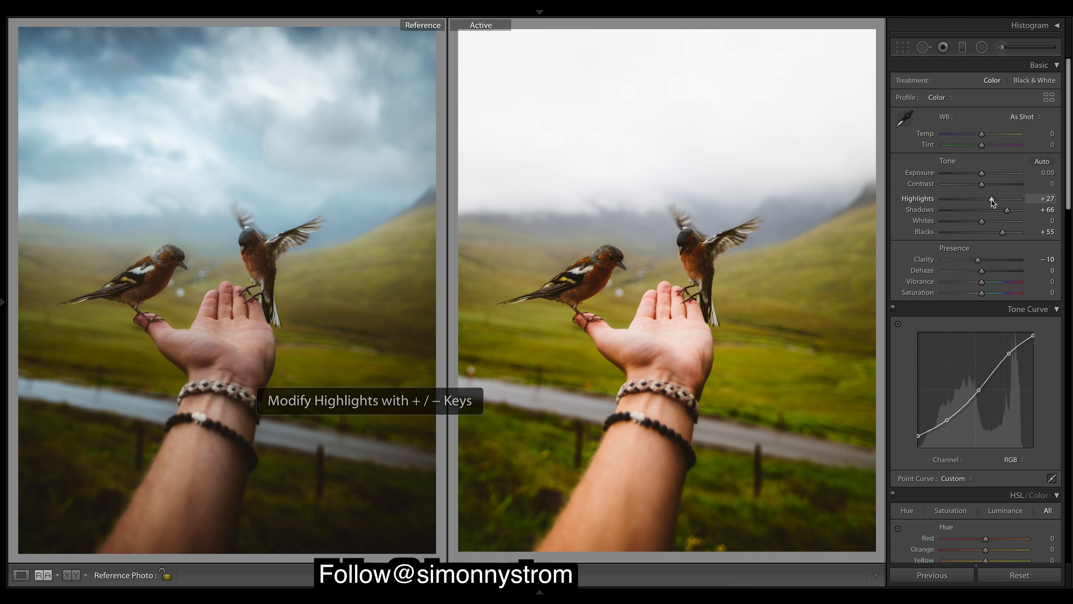
double_click(993, 201)
Try lowering the RGB curve's highlight point, undo it, and set Highlights to -87.
left_click_drag(1009, 354, 1012, 362)
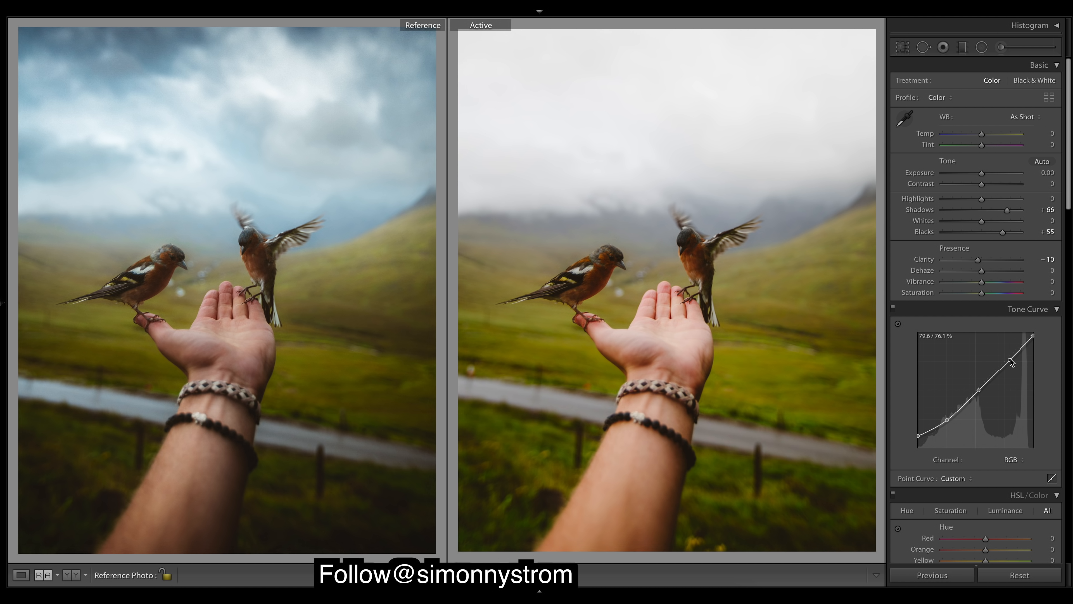
key("ctrl+z")
left_click_drag(979, 202, 950, 203)
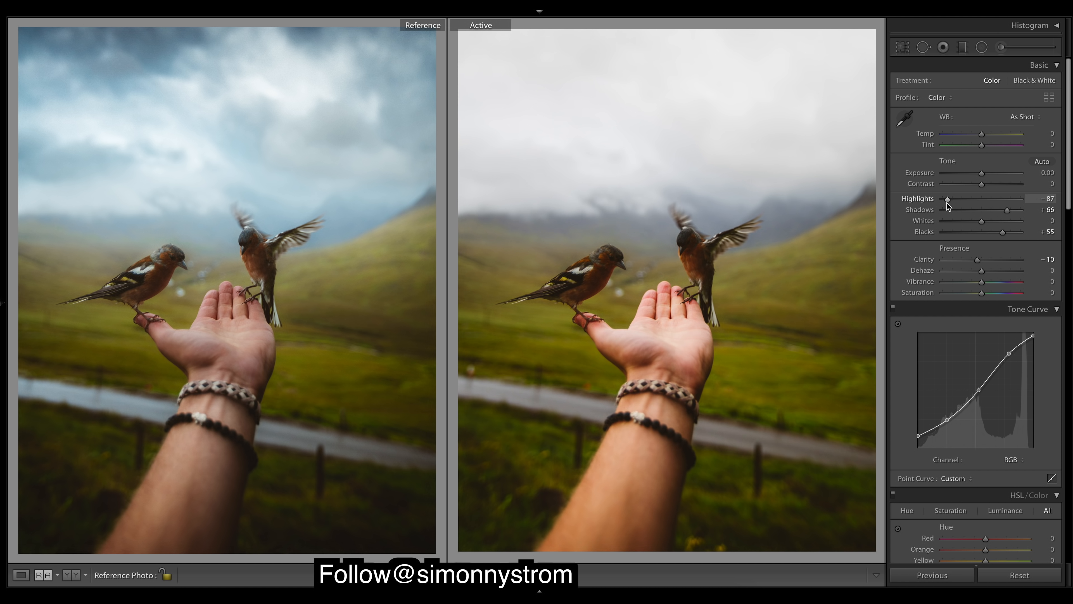
Set Highlights to -85 and Whites to +10, trying Blacks at +100 in between and undoing it.
left_click_drag(947, 202, 948, 203)
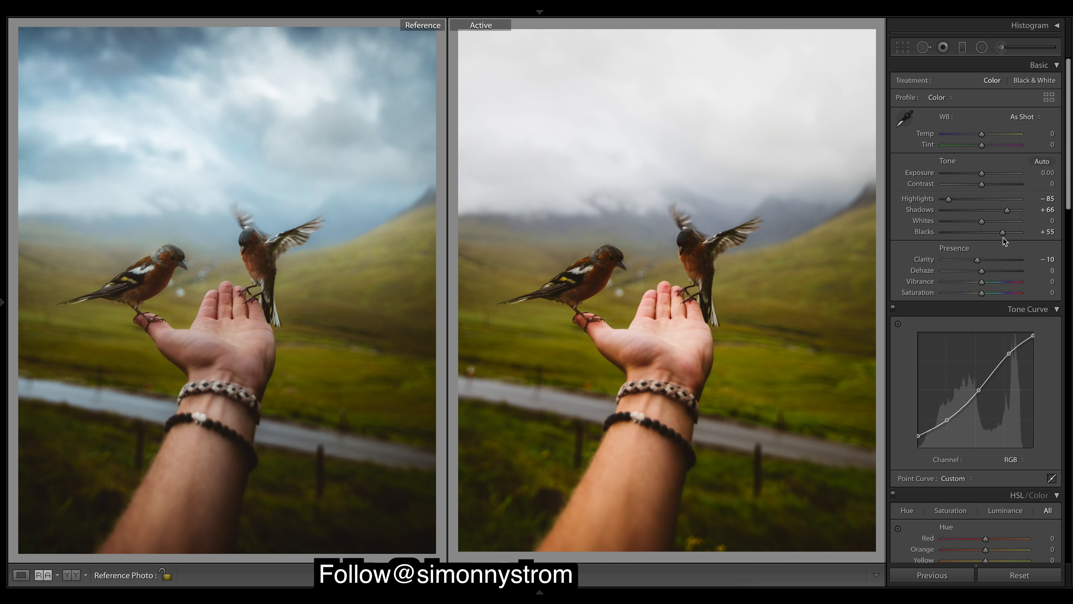
left_click_drag(1003, 232, 1024, 232)
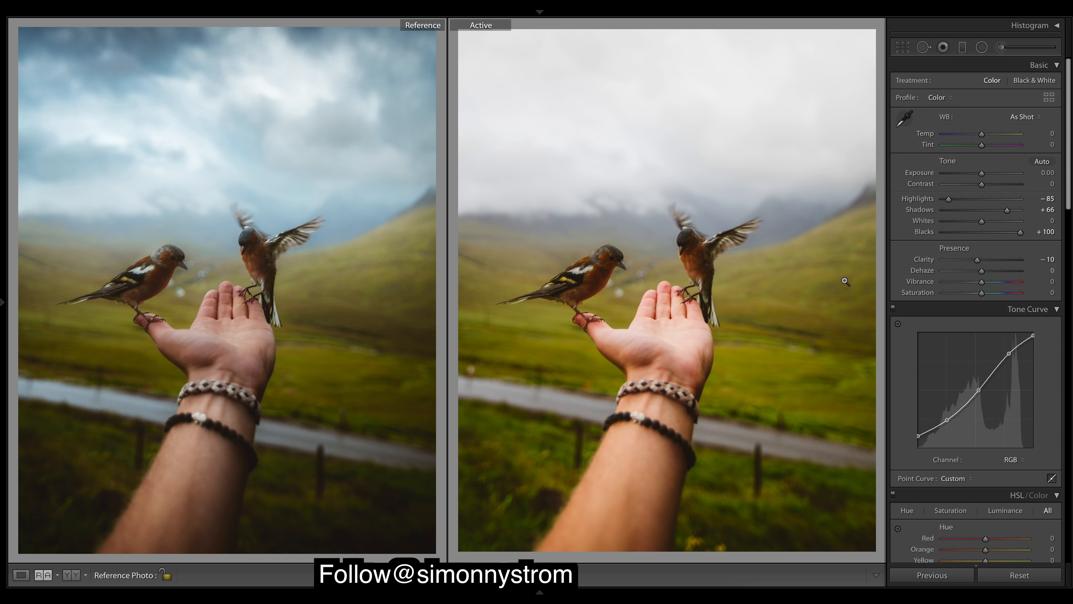
key("ctrl+z")
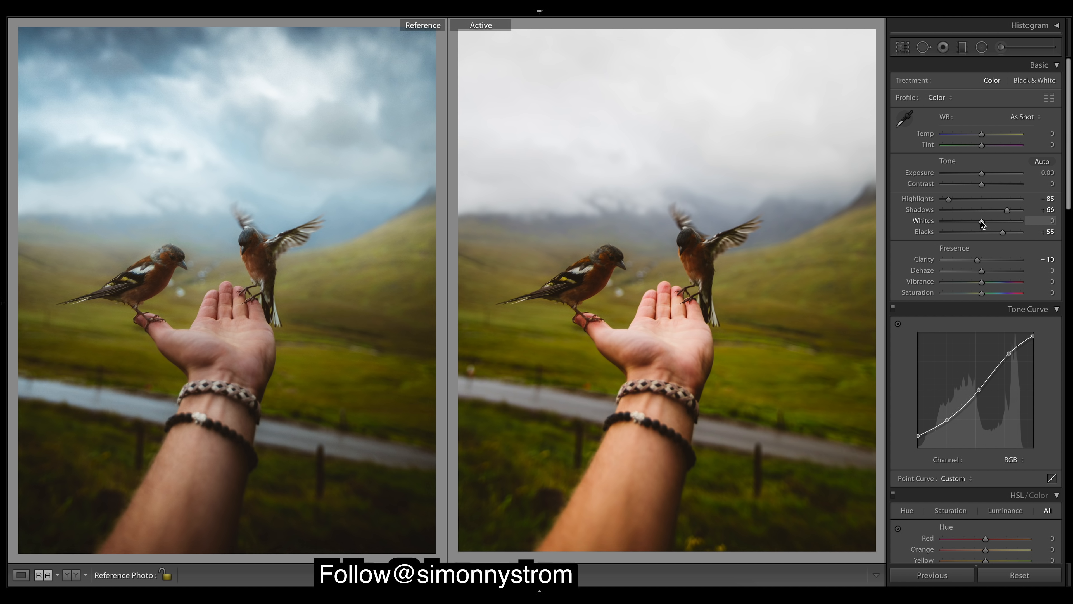
left_click_drag(983, 222, 986, 222)
Cool the white balance slightly by setting Temp to -4.
left_click_drag(1069, 148, 1070, 219)
scroll(1070, 220, "up", 5)
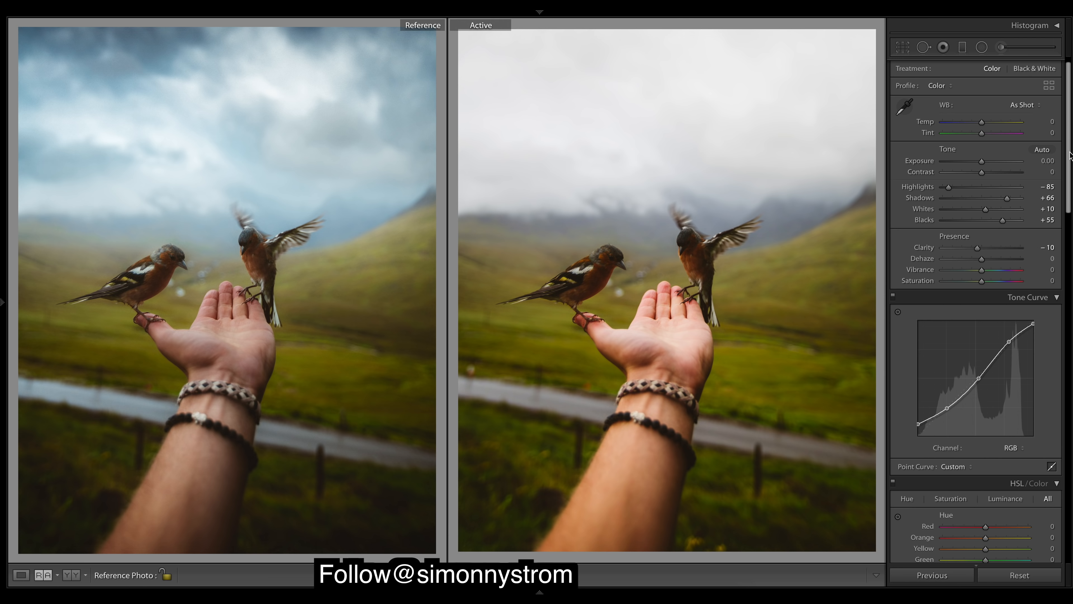
left_click_drag(1071, 157, 1071, 337)
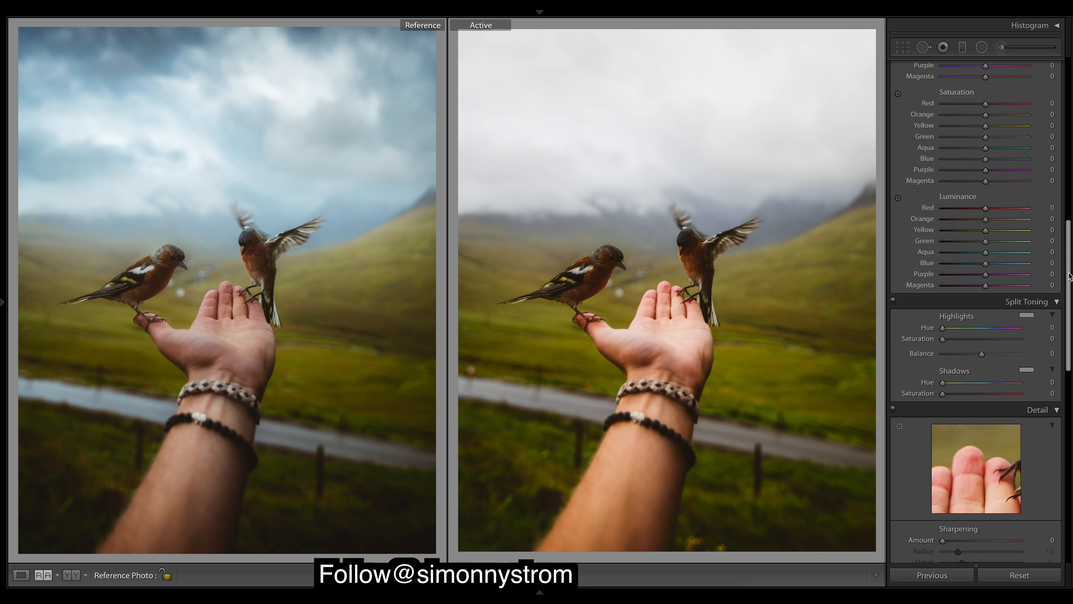
left_click_drag(1069, 275, 1068, 81)
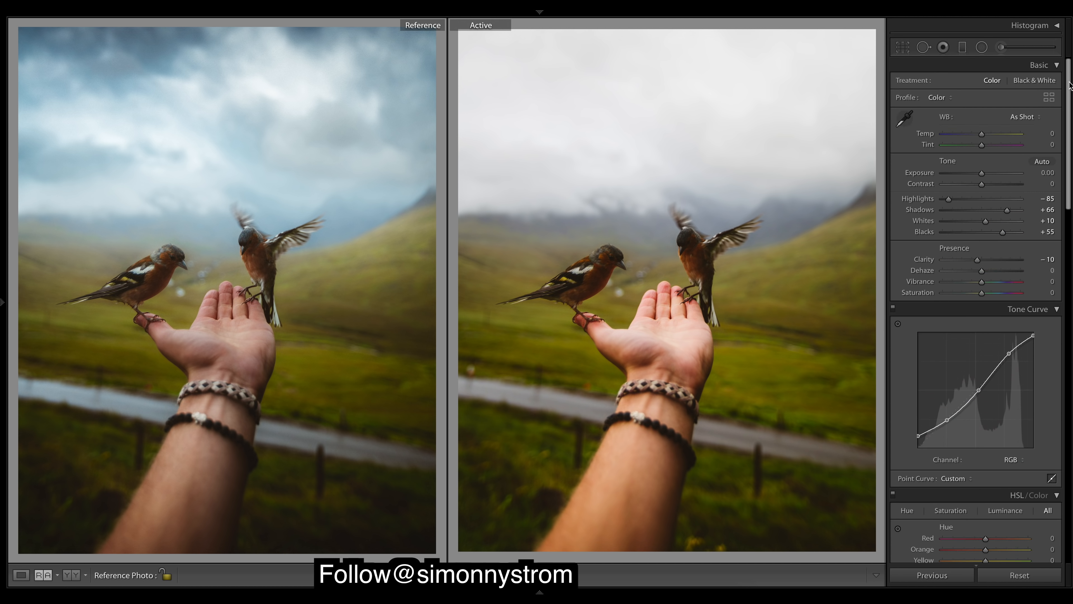
left_click_drag(982, 134, 981, 135)
left_click_drag(982, 135, 980, 135)
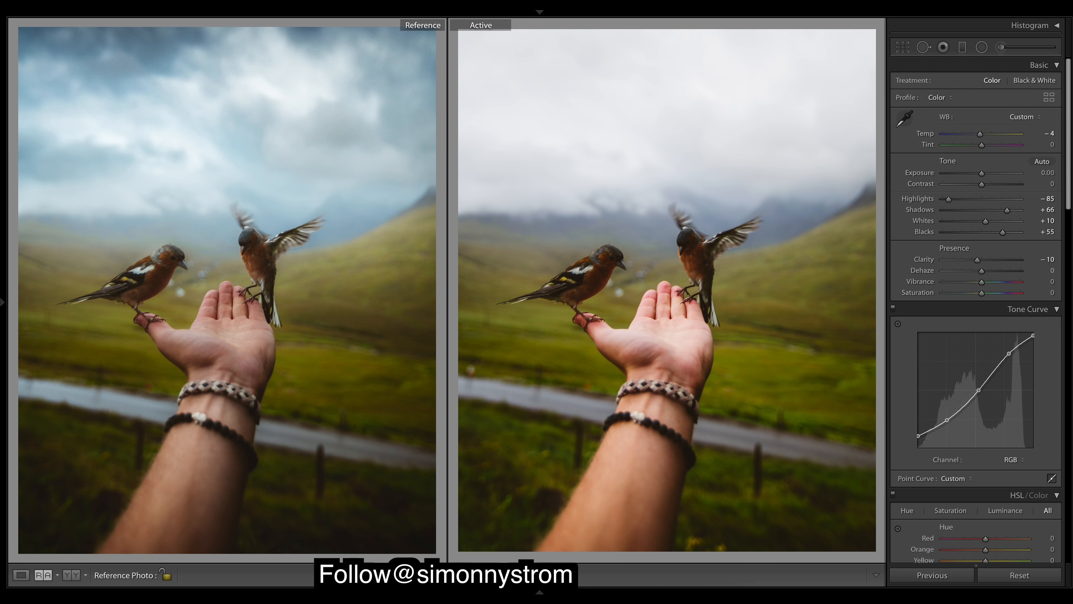
Set the Calibration Shadows Tint to +3.
left_click_drag(1071, 138, 1071, 145)
scroll(975, 311, "down", 8)
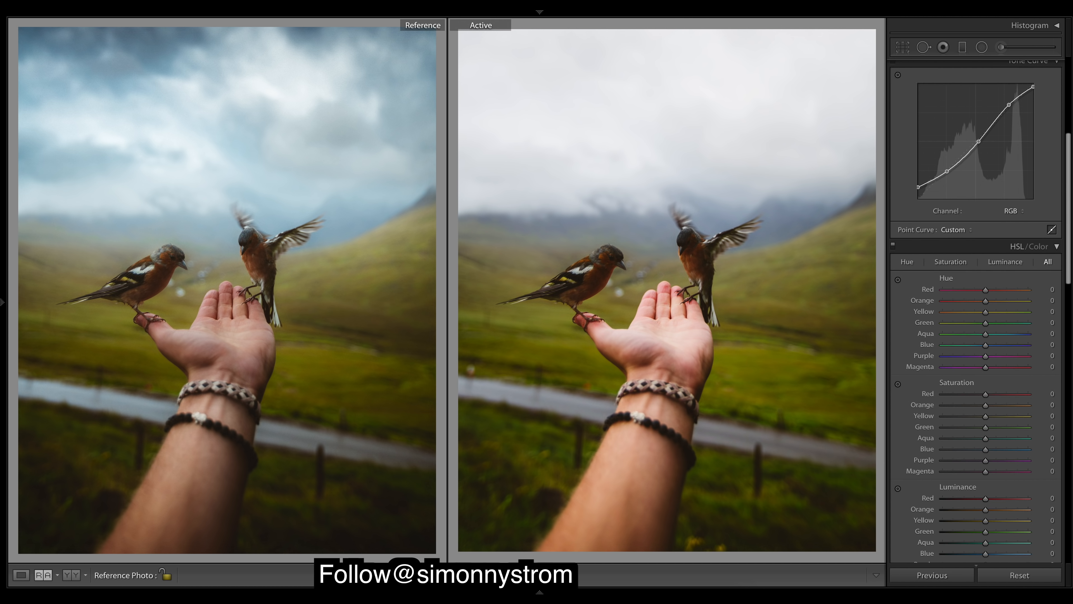
scroll(975, 311, "down", 15)
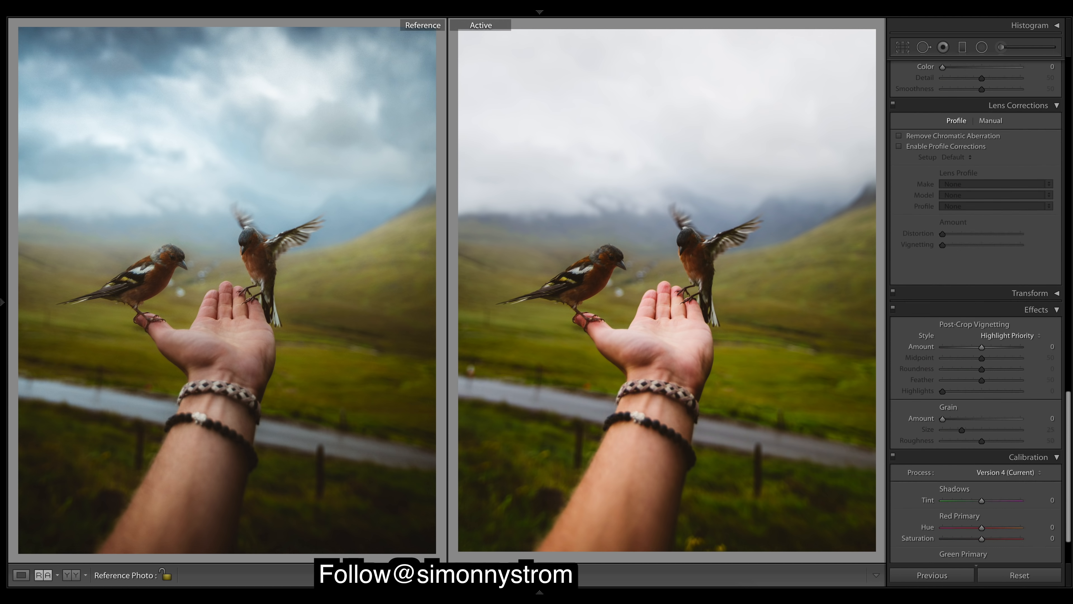
scroll(953, 379, "up", 4)
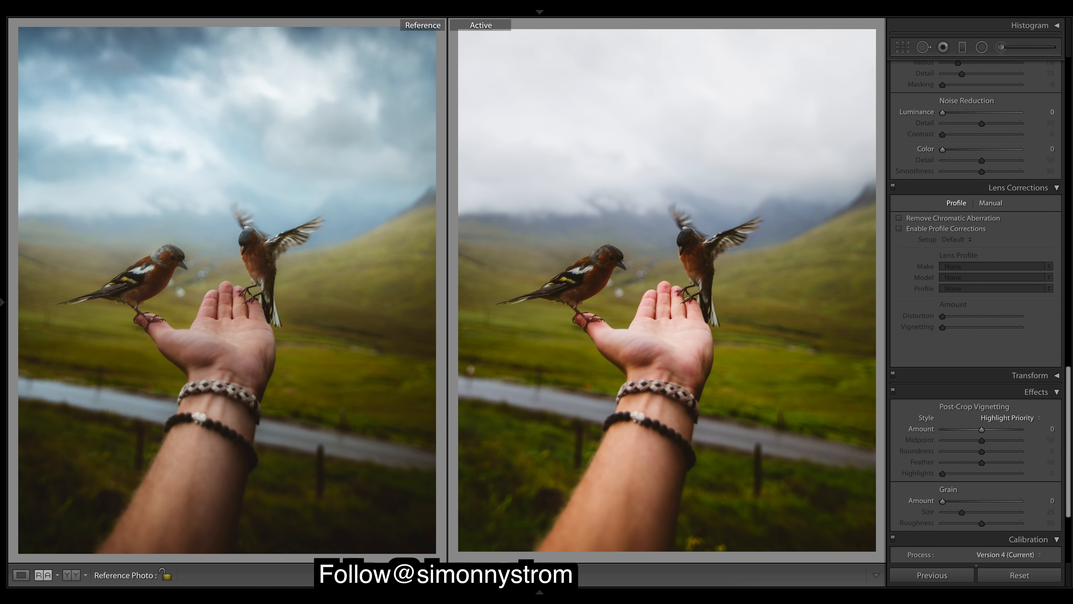
scroll(973, 370, "down", 4)
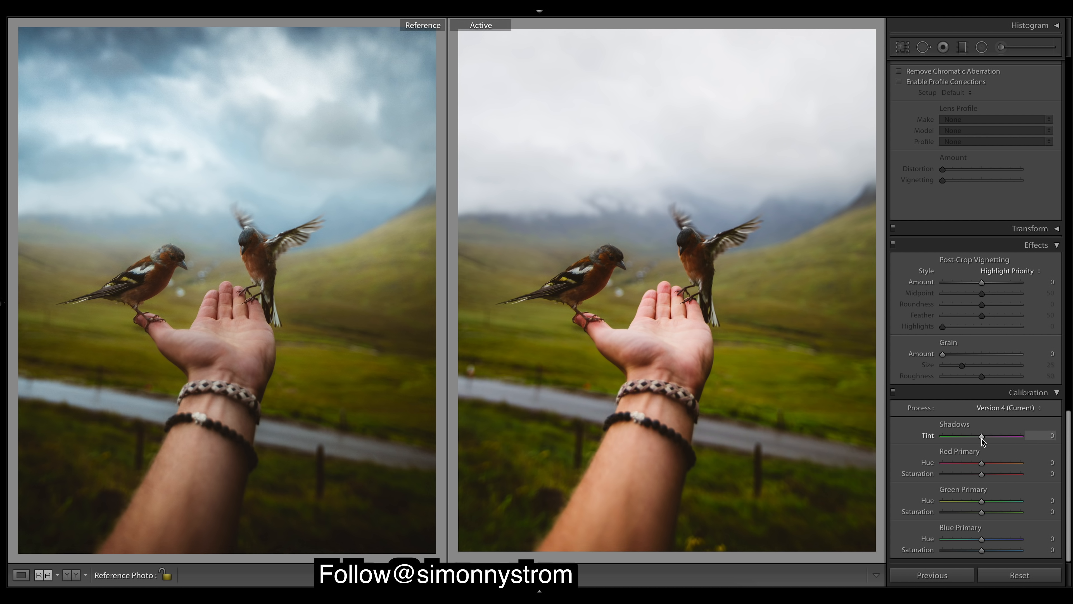
left_click_drag(982, 441, 980, 442)
left_click_drag(979, 439, 984, 443)
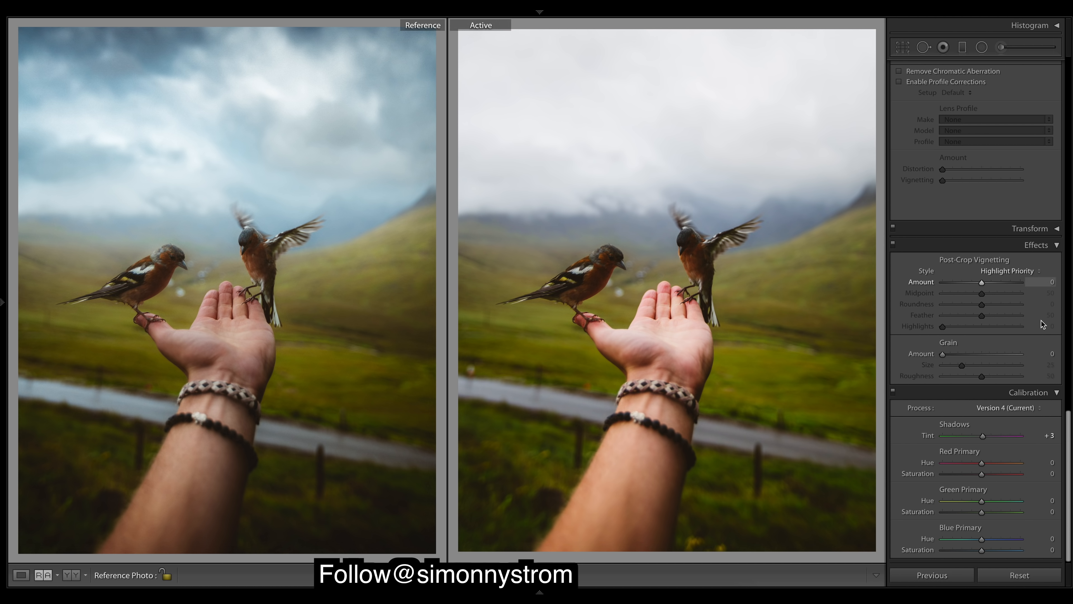
Set Calibration Red Primary to Hue +44 and Saturation -10, Green Primary to Hue -47 and Saturation -10, and lower Blue Primary Hue.
scroll(1071, 440, "up", 15)
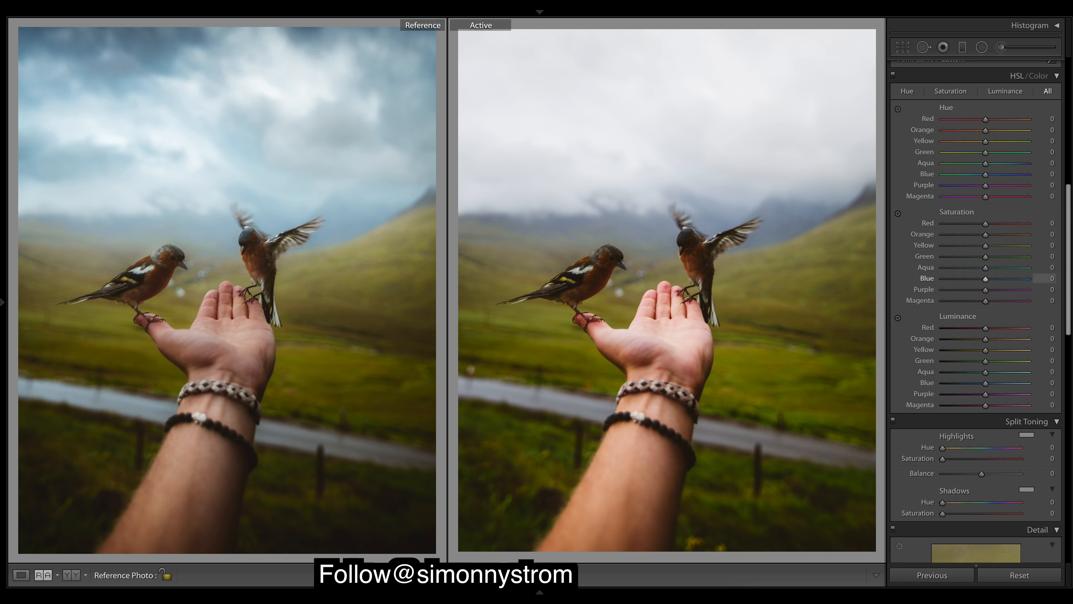
scroll(1069, 268, "down", 15)
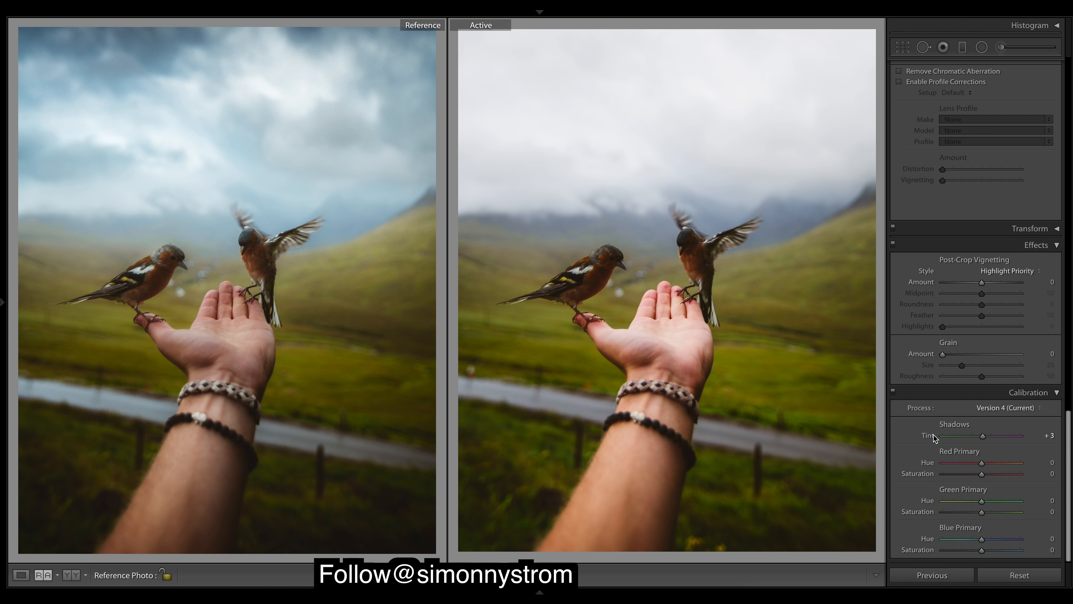
left_click_drag(983, 465, 989, 465)
left_click(984, 477)
left_click_drag(981, 477, 965, 498)
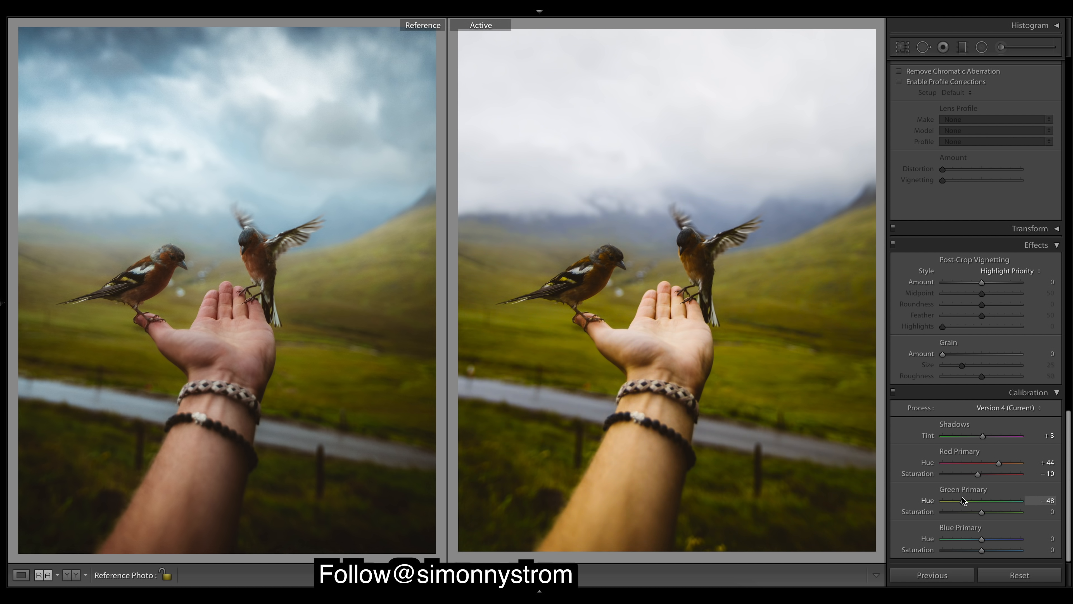
left_click_drag(982, 512, 979, 512)
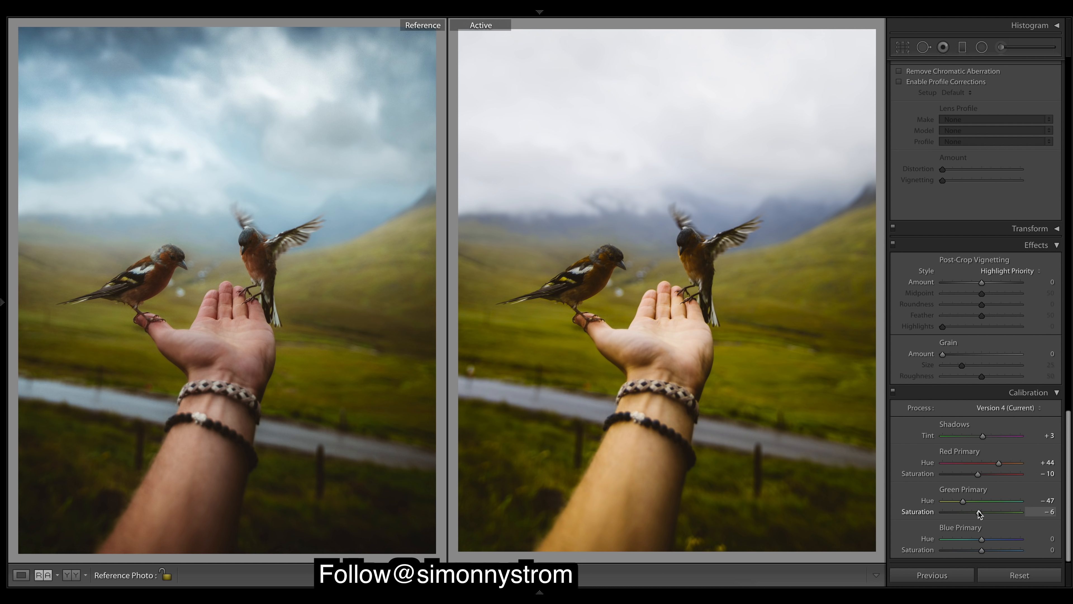
left_click_drag(979, 514, 978, 513)
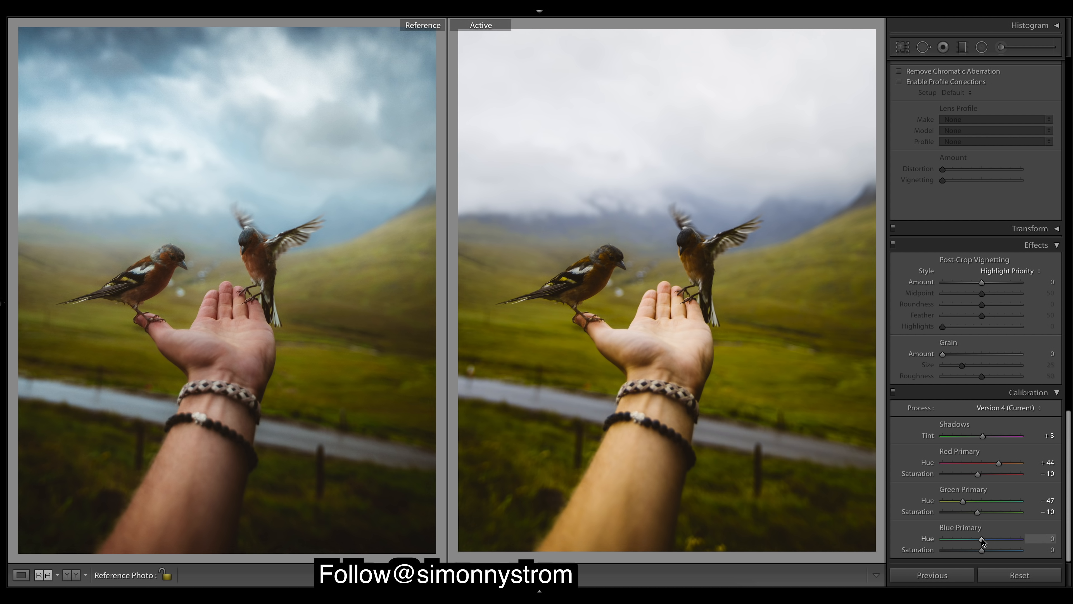
left_click_drag(982, 539, 977, 539)
Set HSL Hue to Red +8, Yellow -3 and Green +50, and reduce Yellow Saturation to -25.
left_click_drag(1068, 468, 1061, 195)
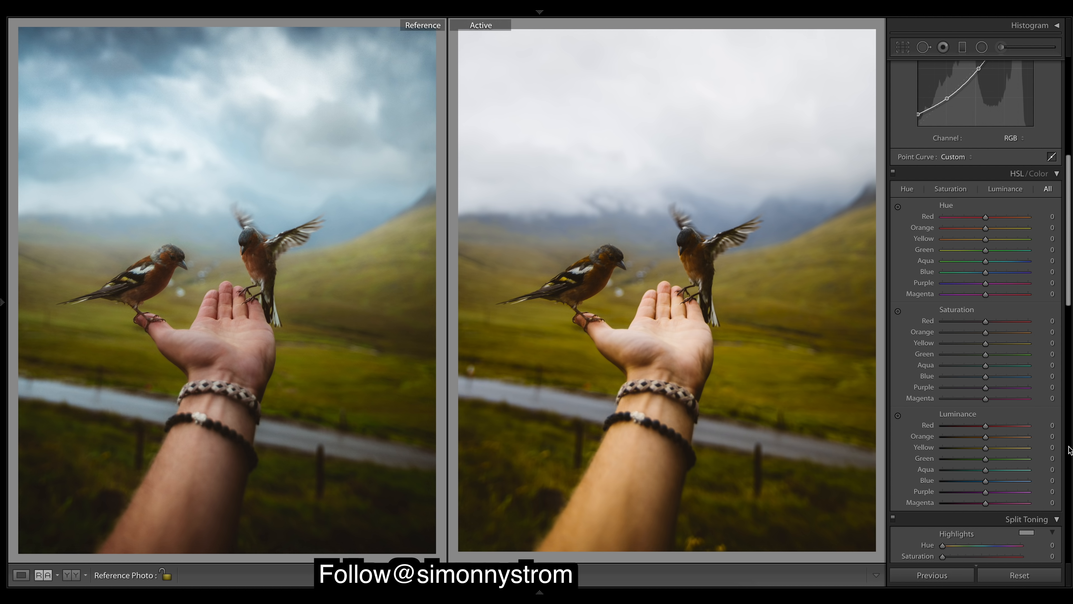
left_click_drag(989, 218, 1003, 220)
left_click_drag(1018, 219, 1024, 217)
left_click_drag(1022, 218, 992, 220)
left_click_drag(990, 242, 983, 242)
left_click_drag(984, 242, 985, 243)
left_click_drag(986, 243, 1030, 245)
left_click_drag(1007, 250, 1008, 252)
left_click_drag(981, 341, 973, 343)
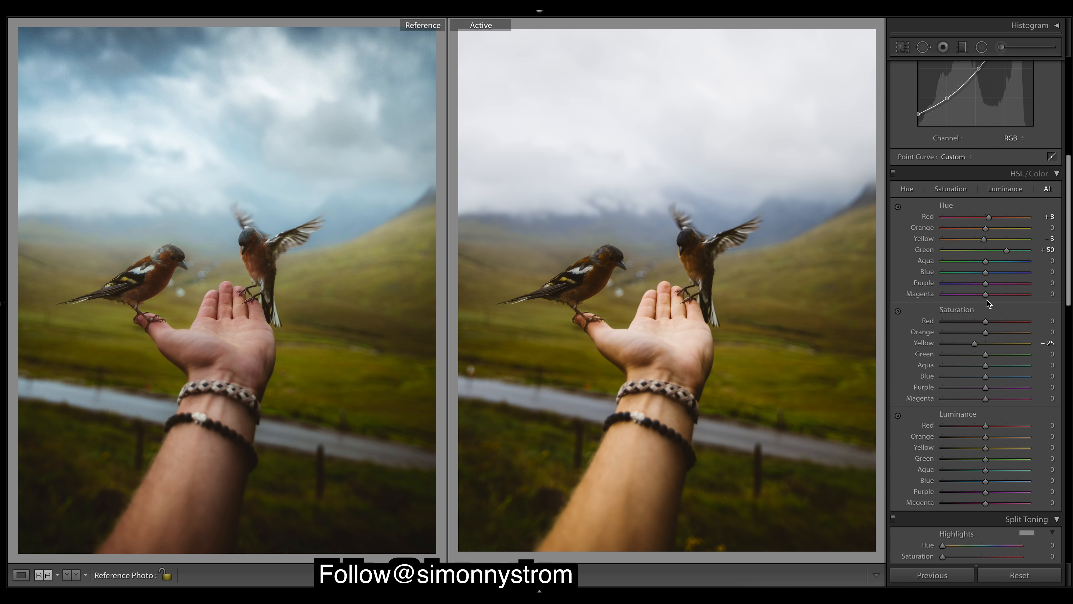
Set the HSL Hue of Orange to -50 and Red to +68.
left_click_drag(986, 228, 980, 232)
double_click(927, 229)
left_click_drag(985, 228, 969, 226)
left_click_drag(946, 217, 1047, 220)
Set the HSL Hue of Aqua to +5, Blue to -15, Purple to +10 and Magenta to +25.
left_click(987, 261)
mouse_move(983, 271)
left_mouse_down()
mouse_move(963, 271)
mouse_move(995, 268)
left_mouse_up()
double_click(928, 273)
left_click_drag(985, 272, 981, 274)
left_click_drag(978, 272, 979, 272)
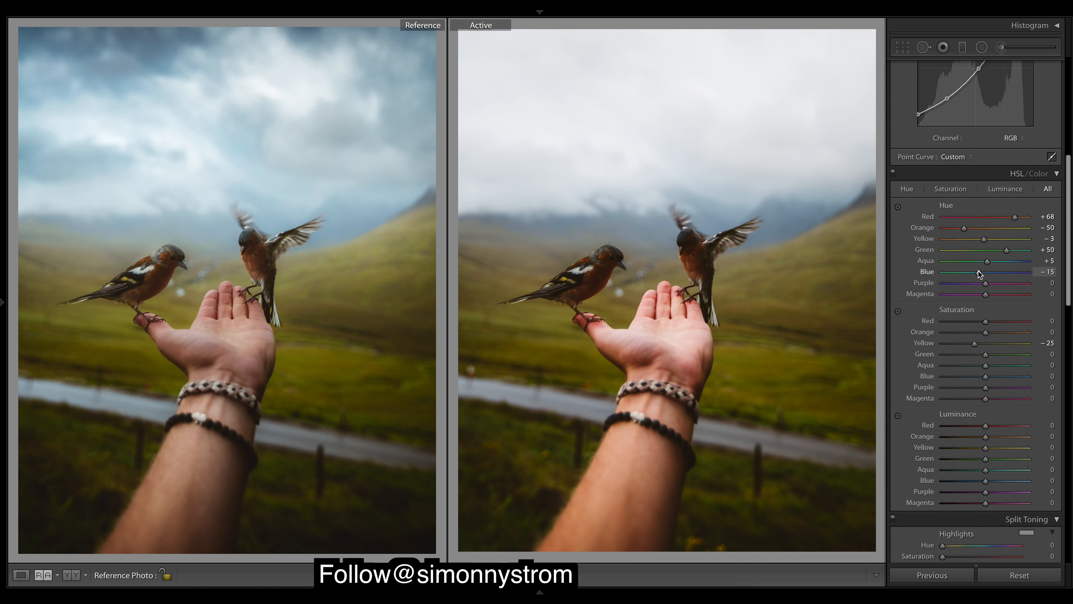
mouse_move(986, 284)
left_mouse_down()
mouse_move(829, 319)
mouse_move(778, 271)
mouse_move(1056, 280)
mouse_move(985, 297)
left_mouse_up()
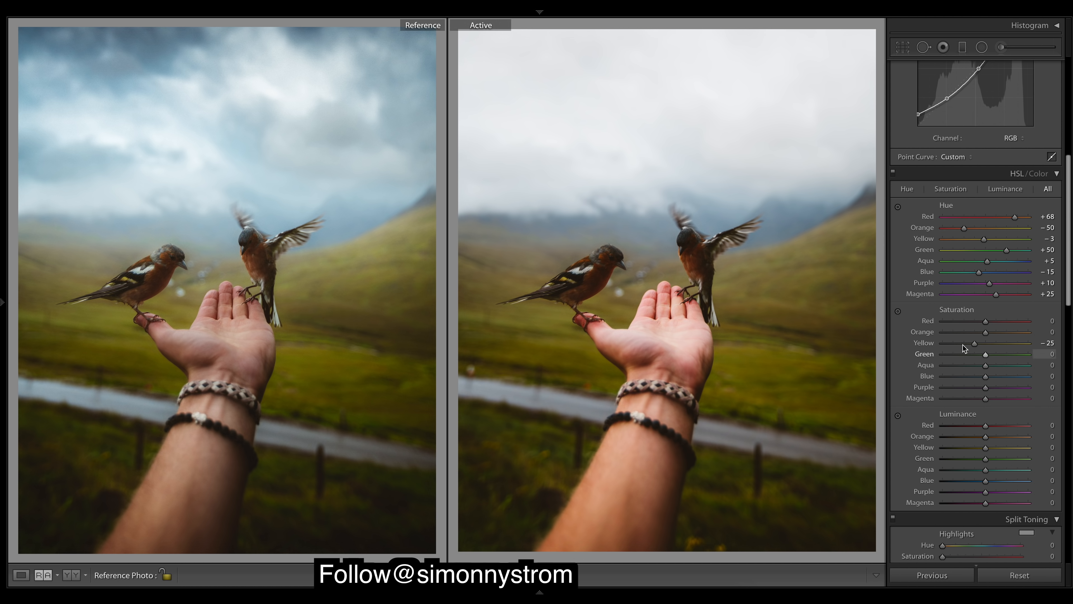
Set HSL Saturation to Red +10 and Orange -29, and raise the overall Vibrance to +12.
left_click_drag(986, 321, 991, 324)
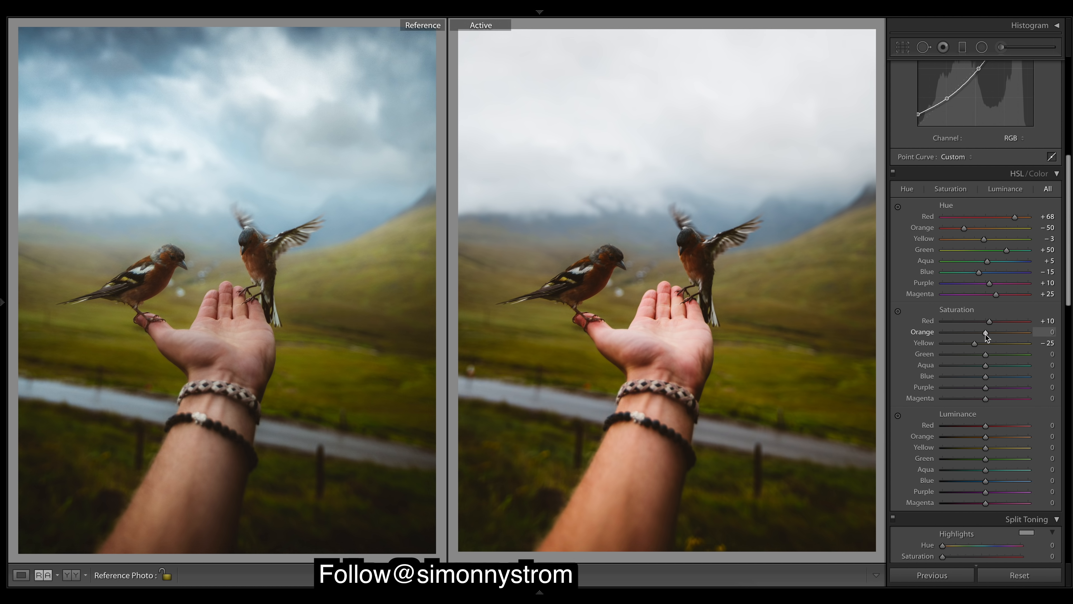
left_click_drag(986, 333, 979, 333)
scroll(1061, 237, "up", 10)
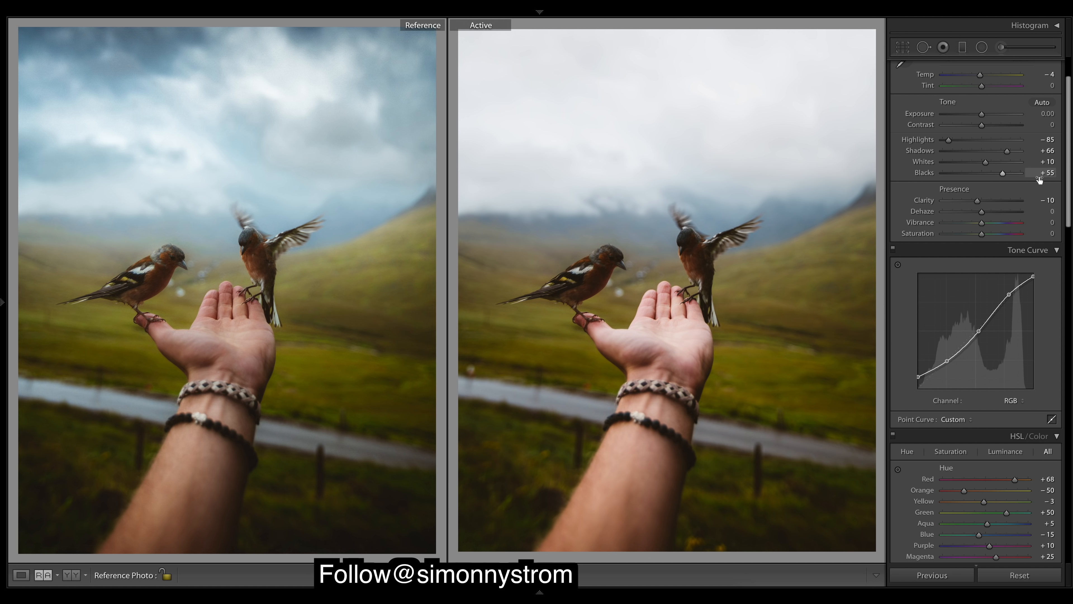
left_click_drag(984, 224, 989, 226)
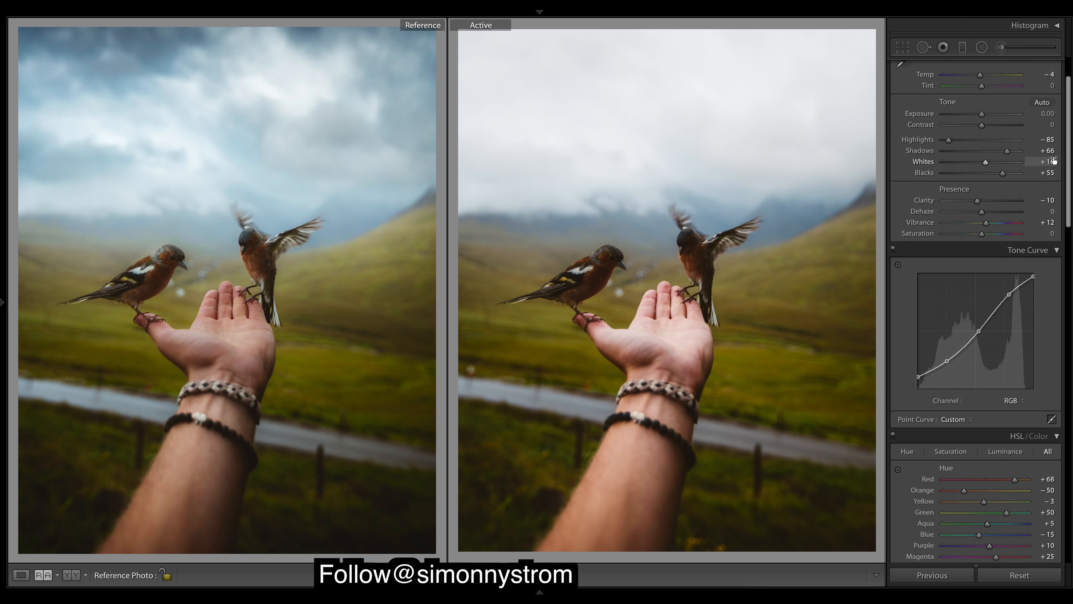
Set HSL Saturation to Green +50, Aqua -10, Blue +5 and Magenta -20.
scroll(1065, 160, "down", 10)
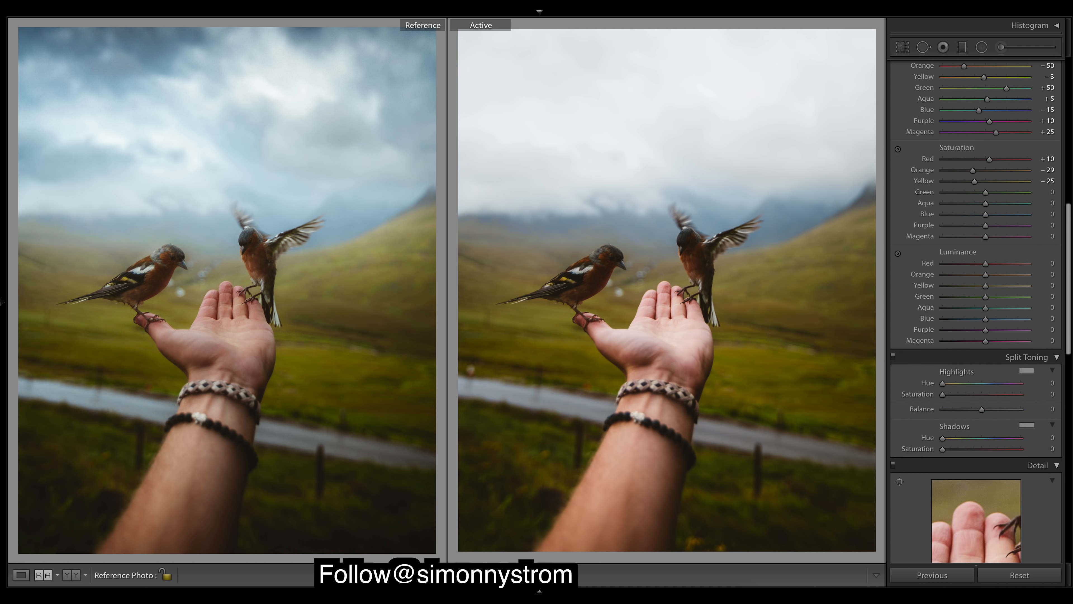
scroll(1066, 161, "up", 2)
scroll(976, 313, "up", 1)
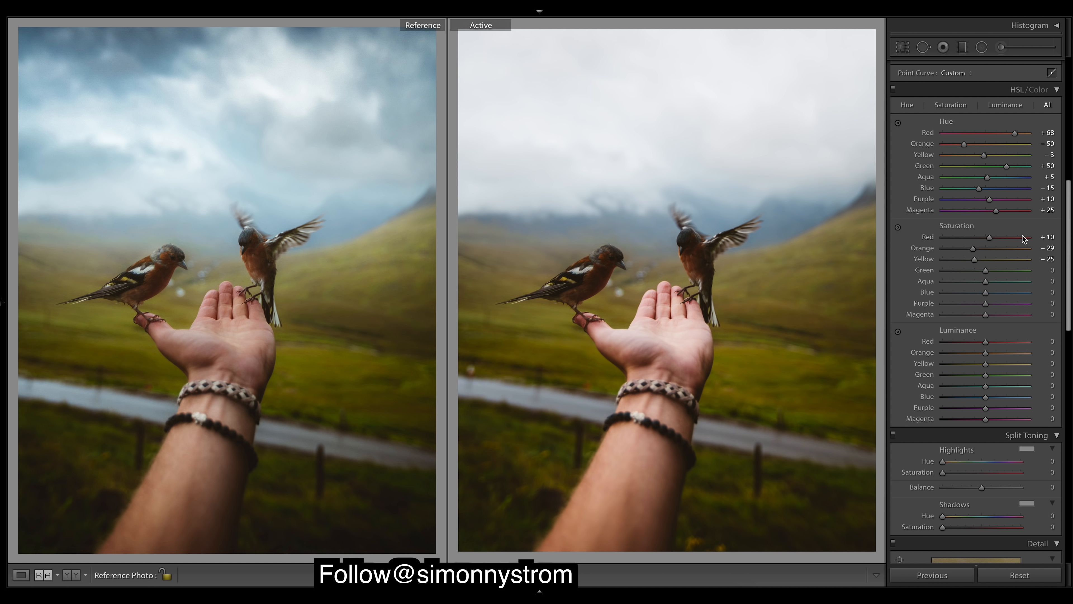
mouse_move(1001, 272)
left_mouse_down()
mouse_move(1015, 272)
mouse_move(993, 270)
left_mouse_up()
left_click_drag(999, 272, 1008, 272)
left_click_drag(988, 286, 981, 292)
left_click_drag(983, 294, 985, 295)
left_click_drag(985, 316, 1044, 317)
Set HSL Luminance to Red -20, Orange -30 and Yellow -10, trying Yellow at +52 and -22 along the way.
mouse_move(987, 343)
left_mouse_down()
mouse_move(1033, 343)
mouse_move(976, 344)
left_mouse_up()
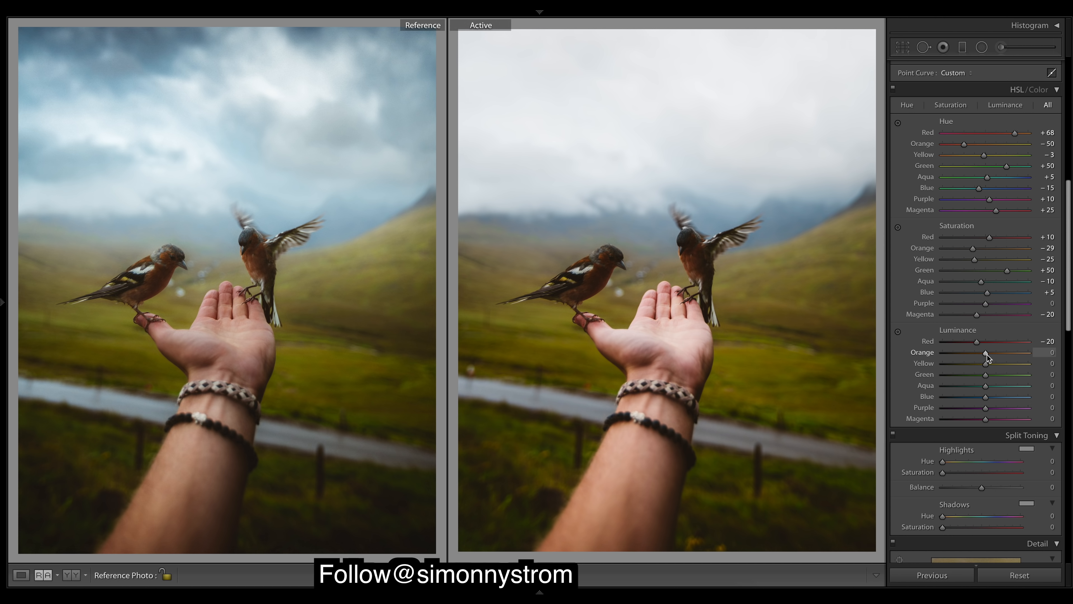
mouse_move(983, 353)
left_mouse_down()
mouse_move(993, 349)
mouse_move(955, 357)
mouse_move(1010, 370)
mouse_move(973, 366)
left_mouse_up()
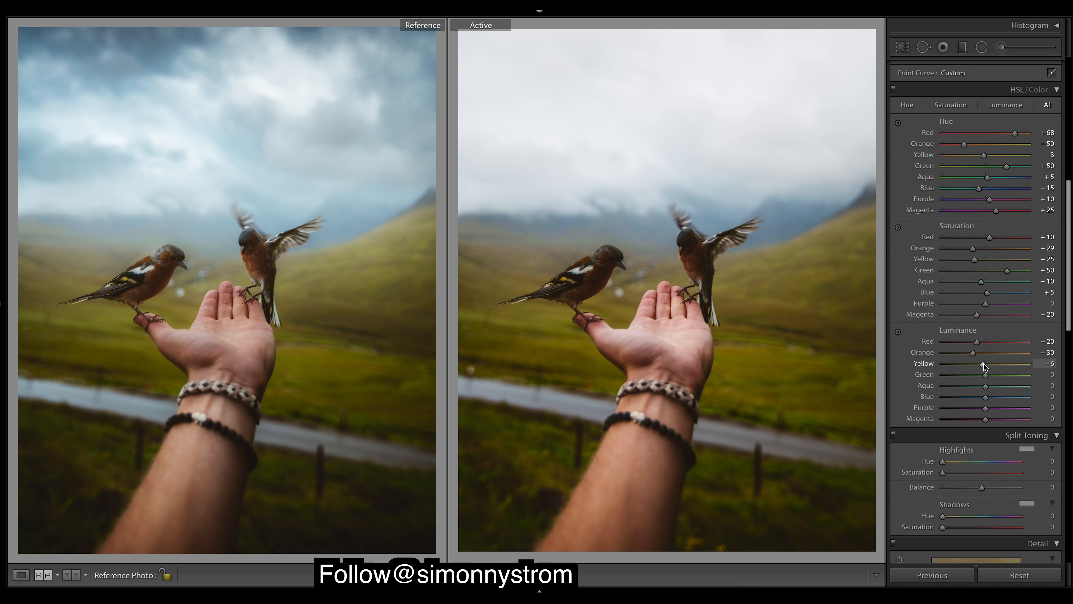
left_click_drag(983, 363, 1001, 364)
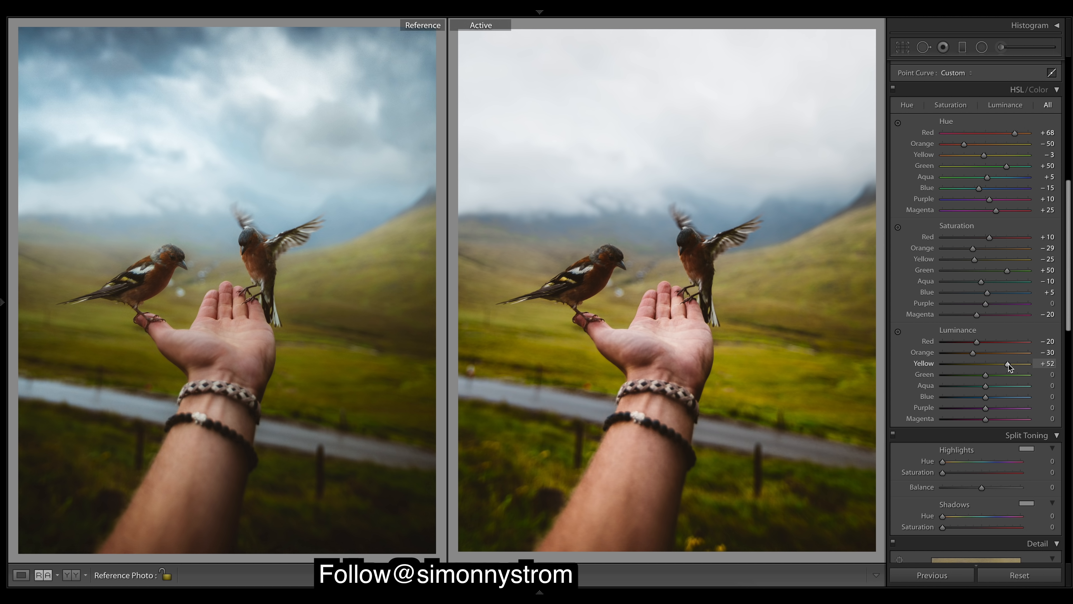
left_click_drag(1009, 362, 979, 361)
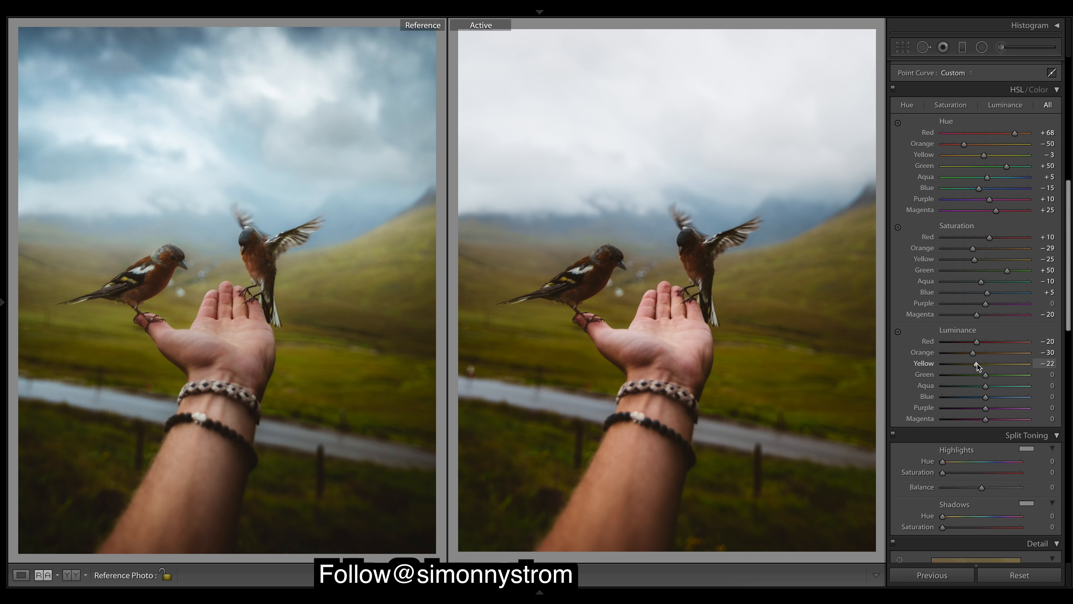
left_click_drag(978, 364, 982, 365)
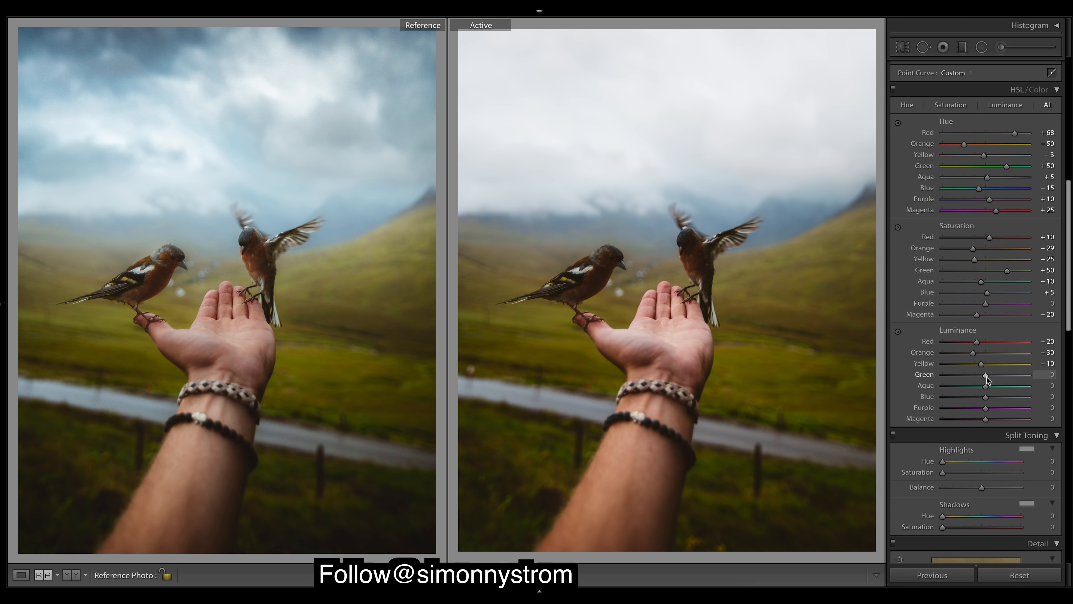
Set the HSL Luminance of Green to -6 and fine-tune the Aqua and Blue Luminance.
left_click_drag(987, 377, 983, 377)
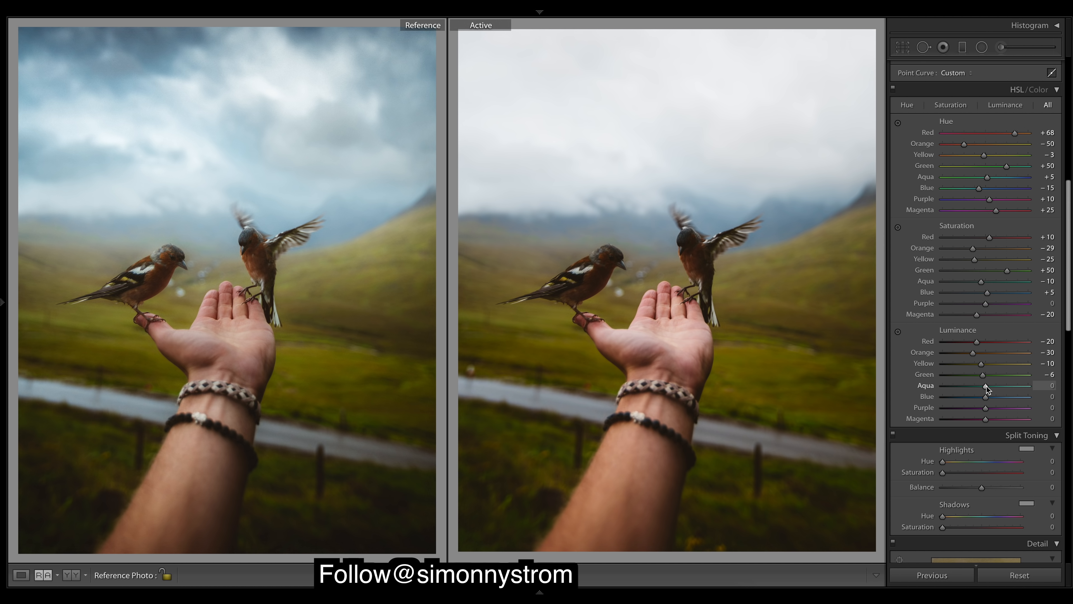
left_click_drag(988, 390, 985, 390)
left_click_drag(987, 397, 987, 397)
Set Sharpening to Amount 55, Radius 0.5 and Masking 60, and enable Remove Chromatic Aberration.
scroll(976, 313, "down", 10)
scroll(975, 312, "up", 1)
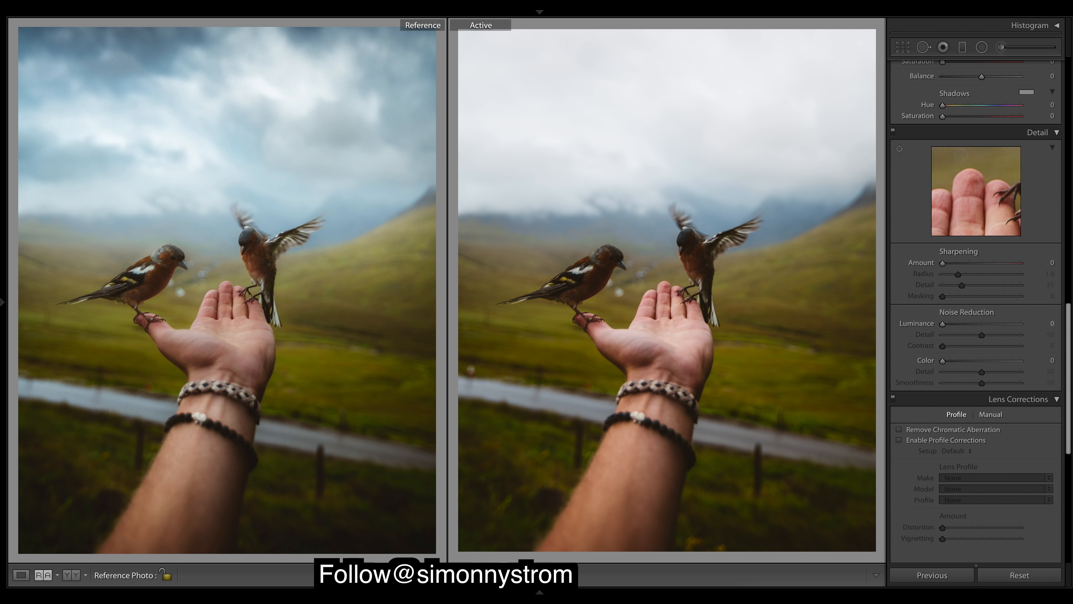
left_click_drag(945, 266, 966, 267)
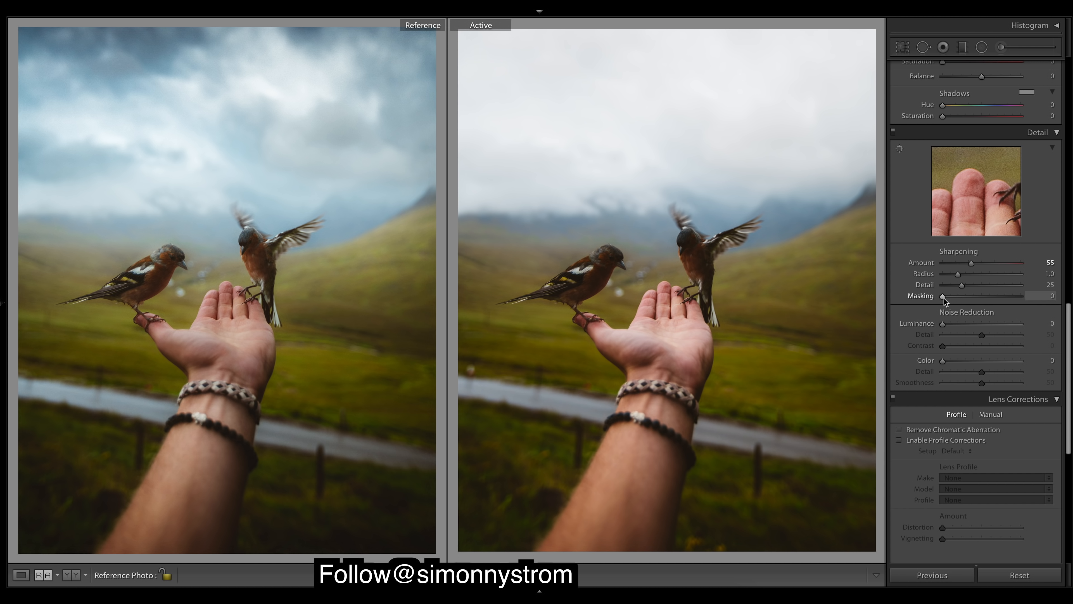
left_click_drag(946, 298, 1024, 289)
left_click_drag(1017, 290, 981, 299)
left_click_drag(958, 275, 942, 276)
left_click(898, 429)
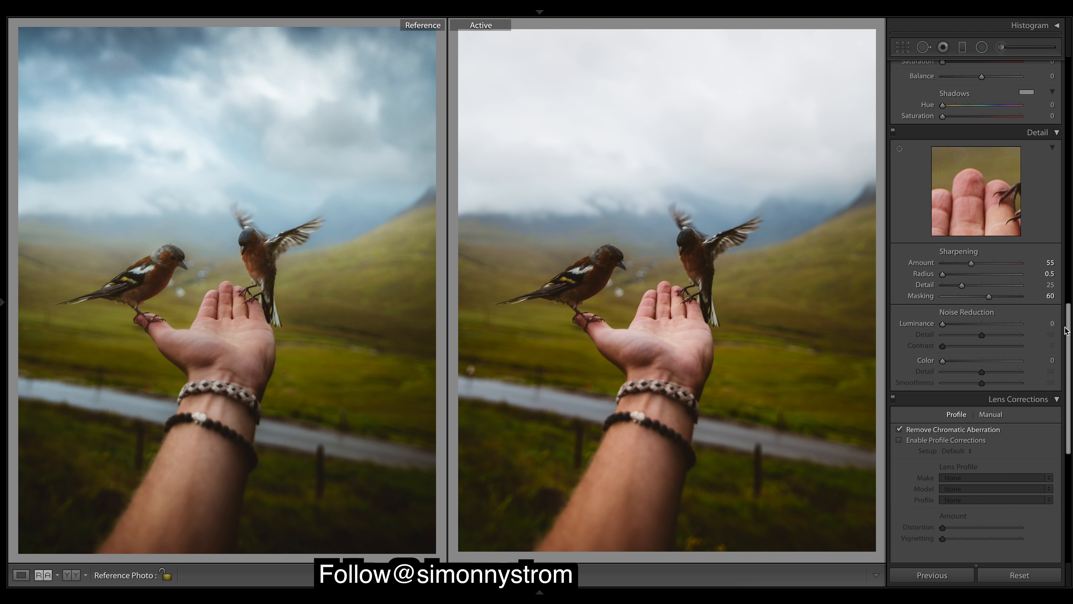
scroll(1072, 334, "down", 2)
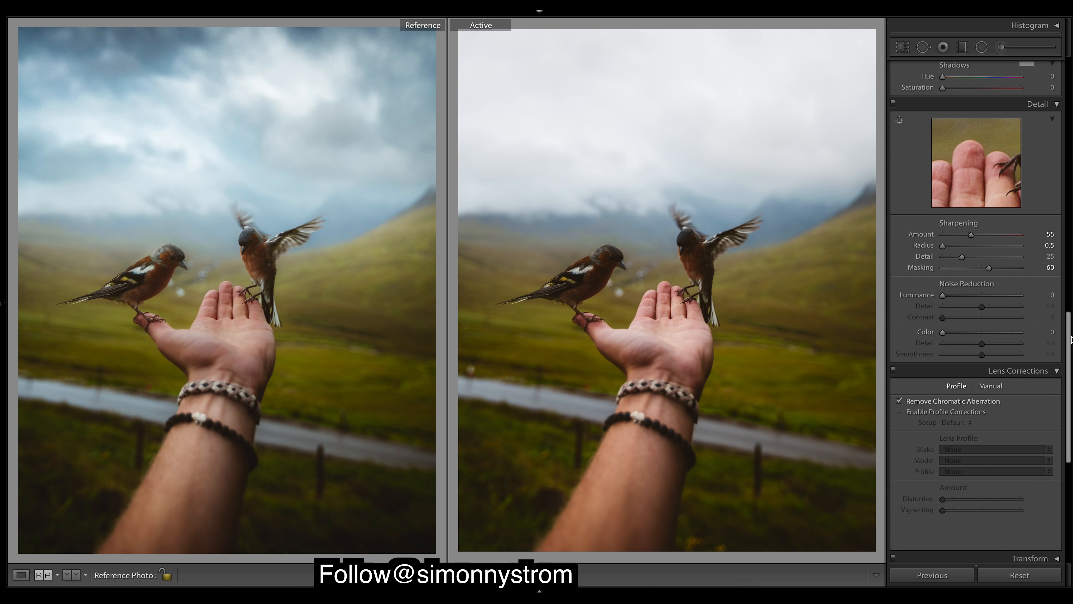
scroll(1071, 338, "up", 15)
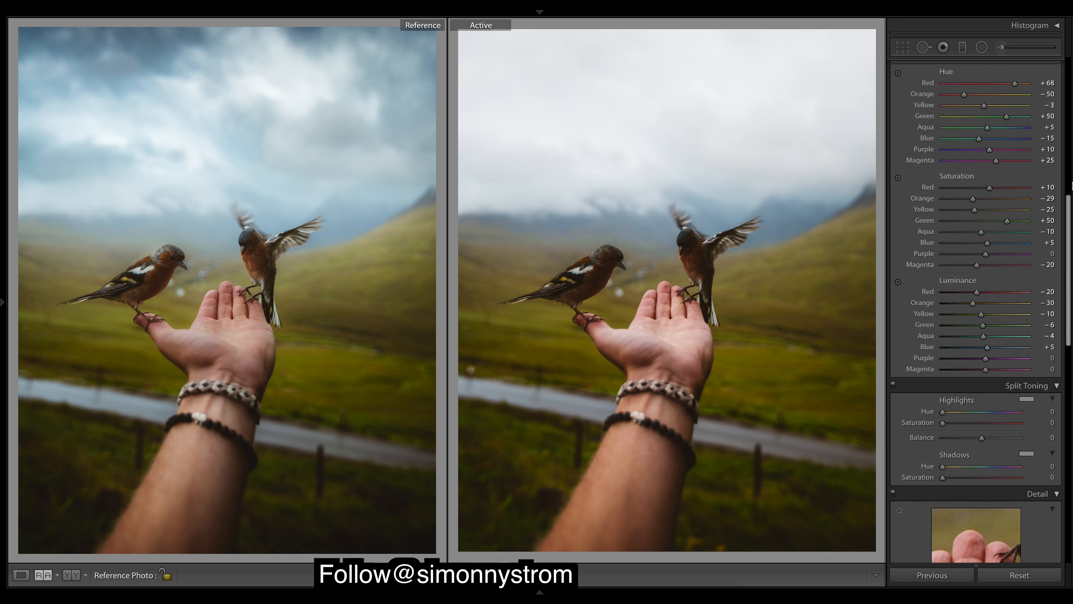
scroll(1066, 84, "up", 10)
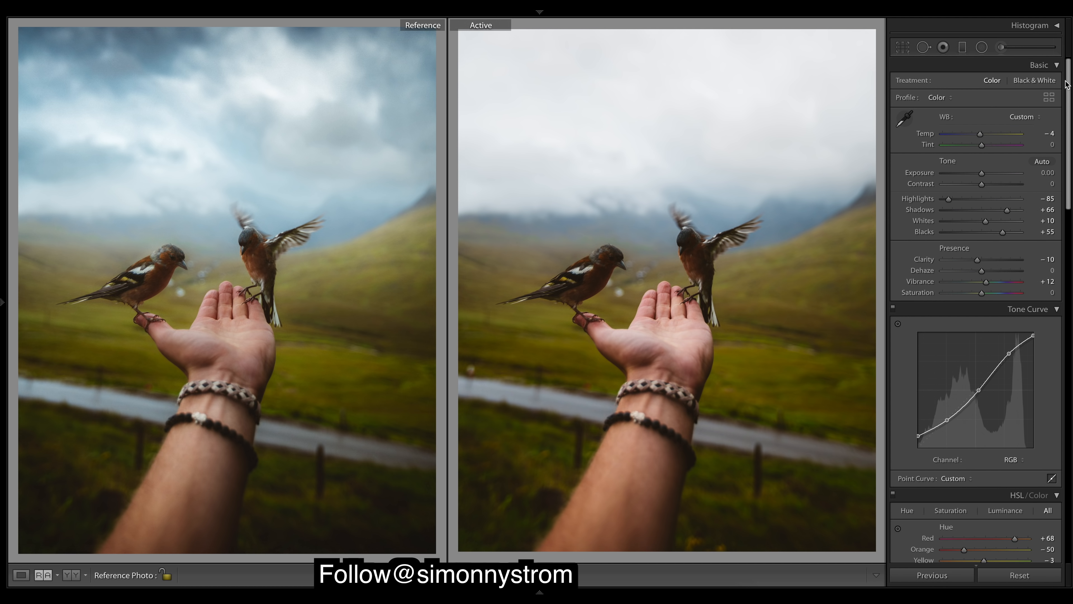
scroll(1065, 83, "down", 10)
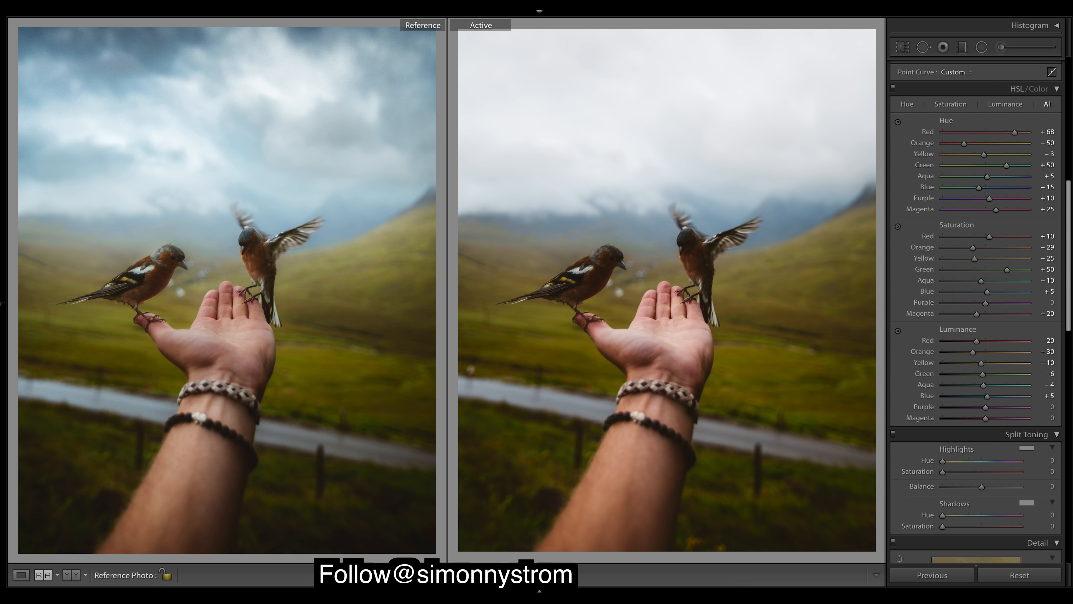
Select the existing Adjustment Brush mask on the sky and check its coverage with the mask overlay.
left_click(1001, 47)
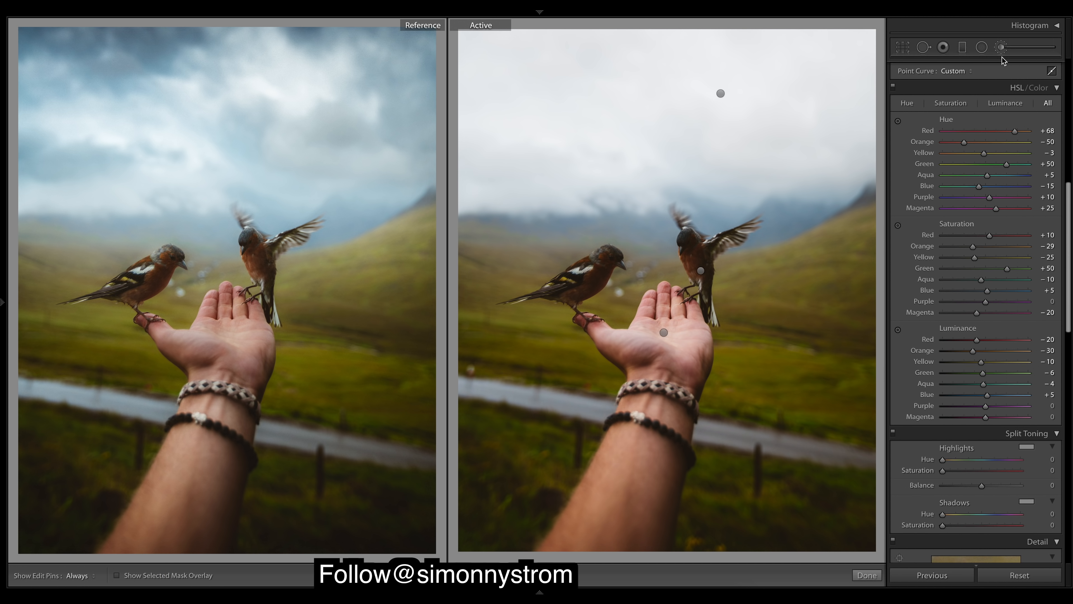
left_click(720, 93)
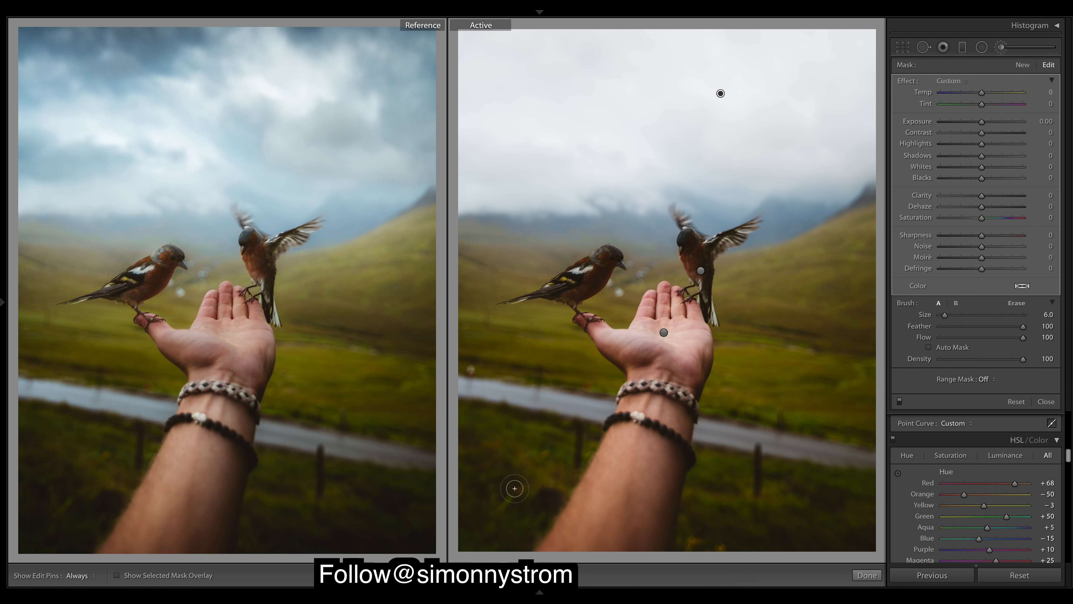
left_click(117, 575)
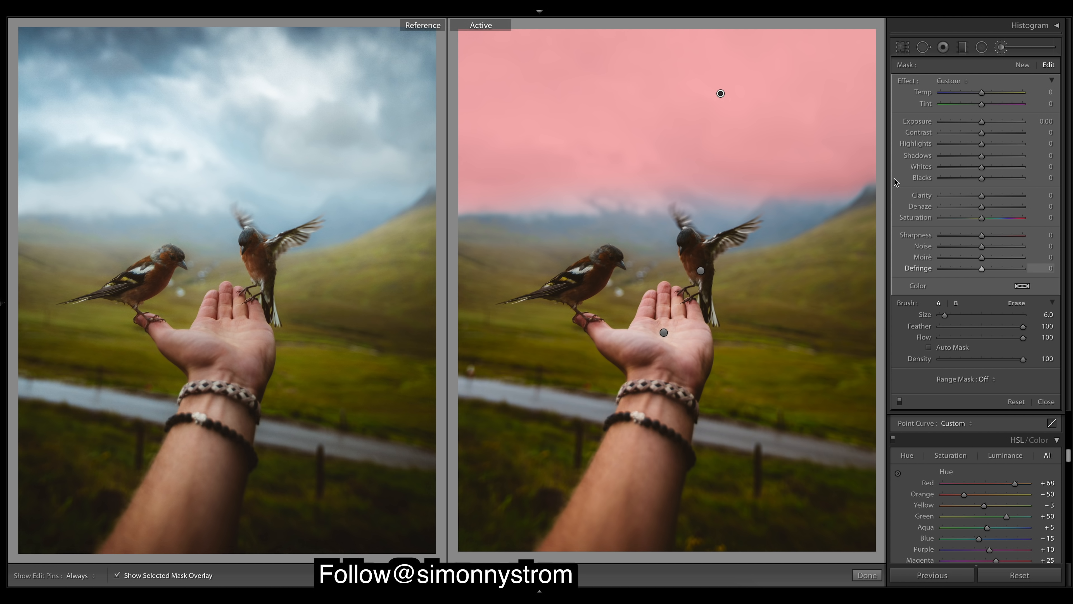
mouse_move(133, 585)
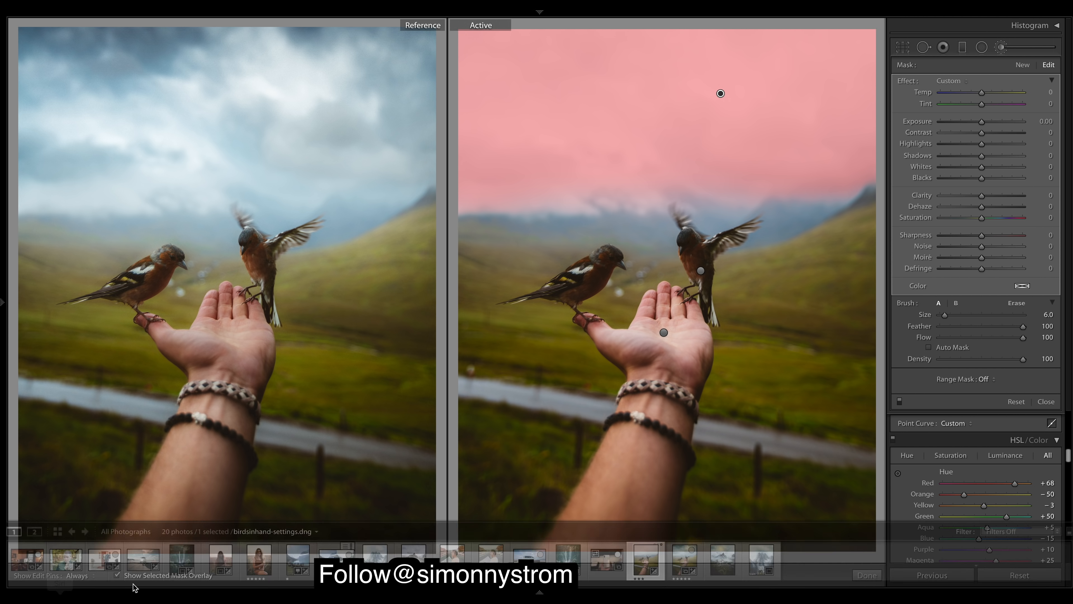
left_click(117, 576)
left_click(117, 576)
left_click(117, 575)
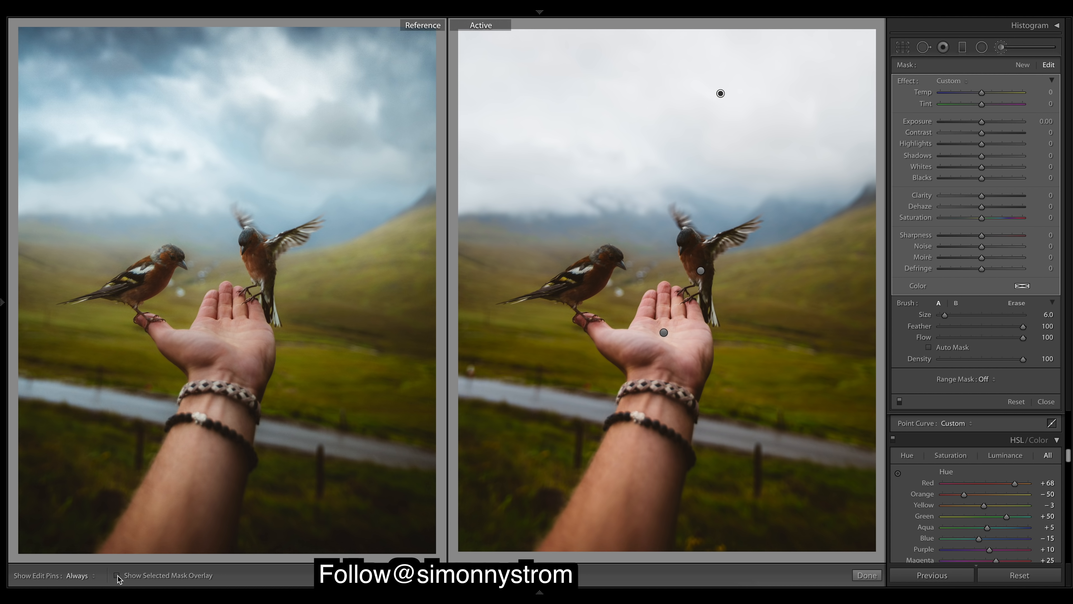
left_click(117, 575)
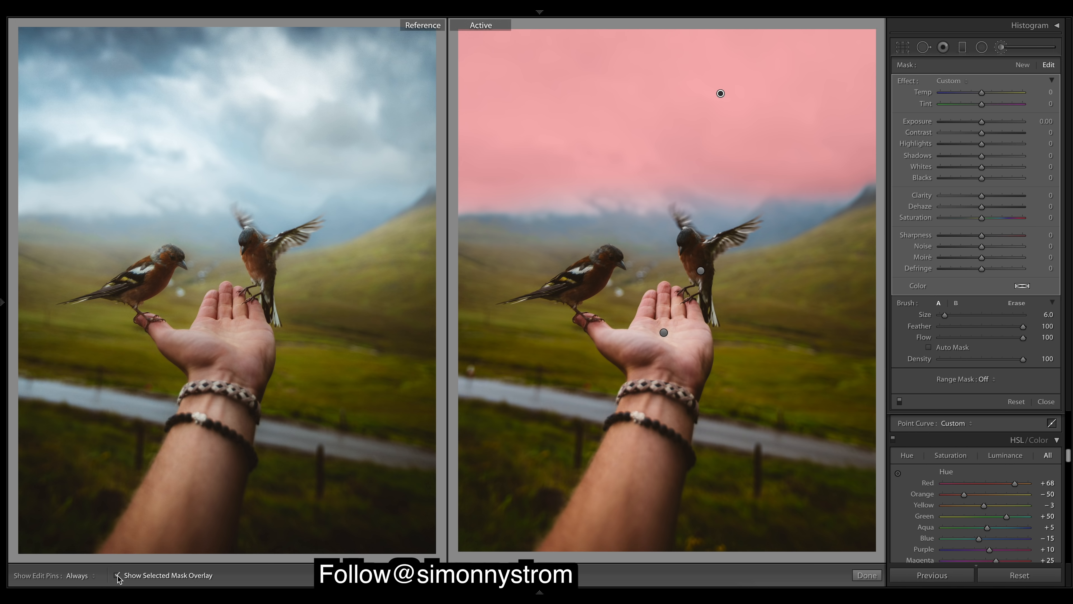
left_click(117, 576)
left_click(117, 576)
left_click(117, 575)
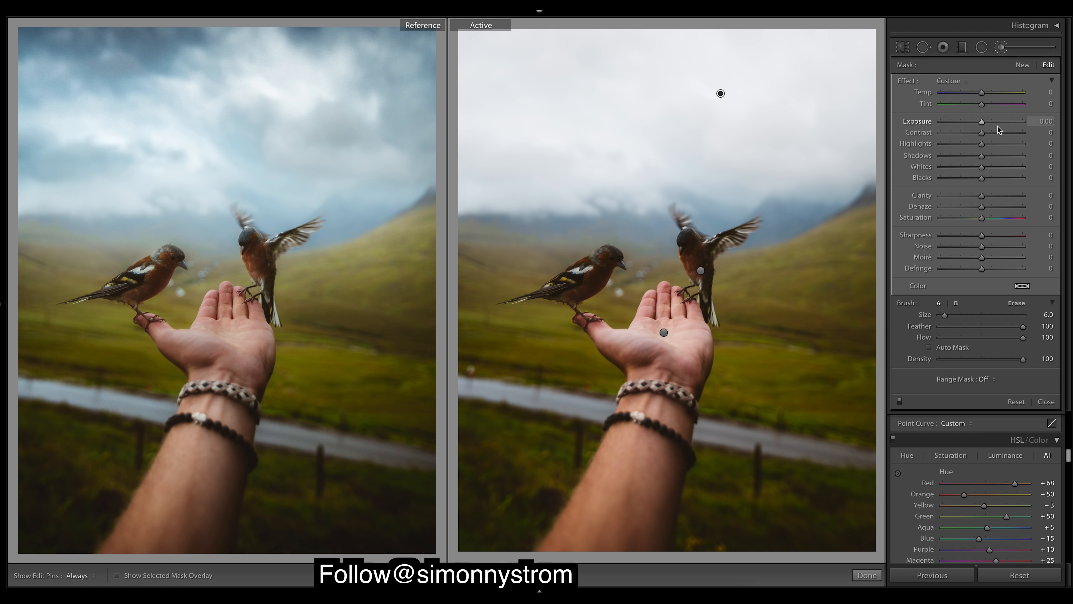
Set the sky mask's Exposure to -0.31 and Highlights to -34.
left_click_drag(982, 122, 974, 123)
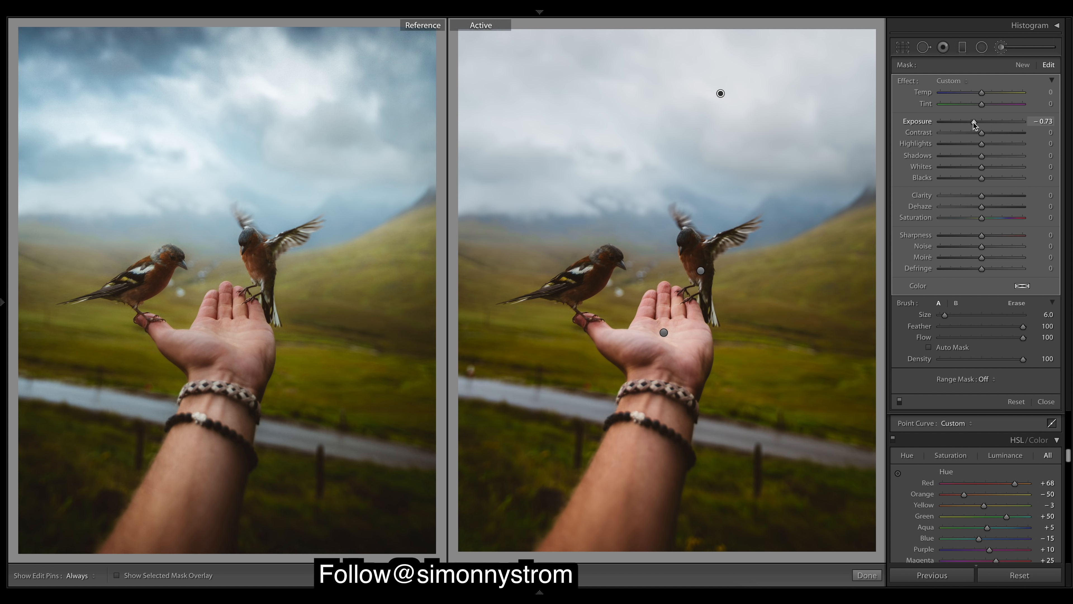
left_click_drag(973, 124, 968, 144)
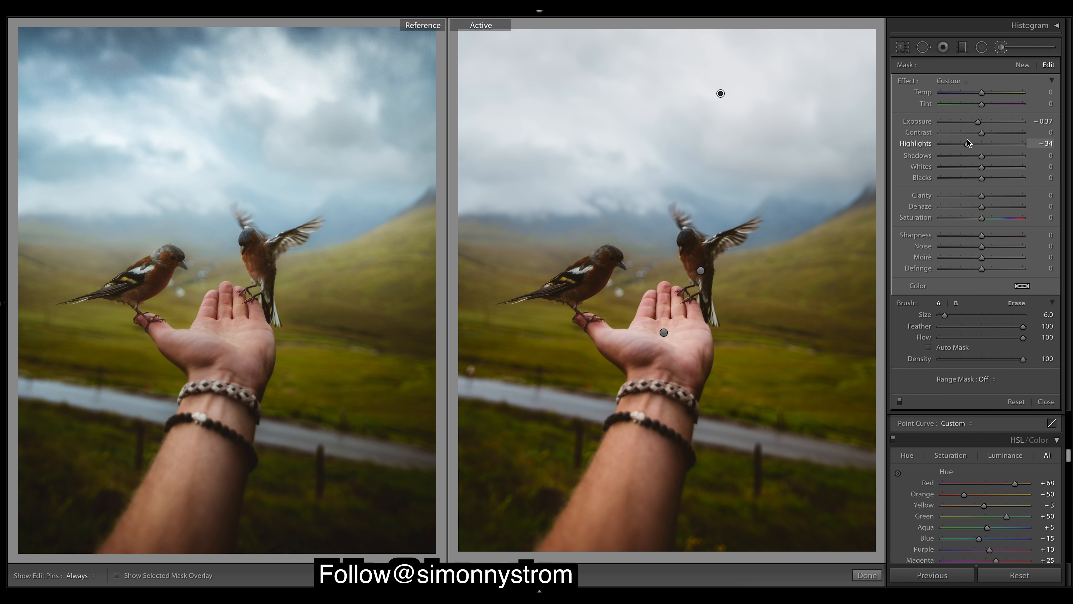
left_click_drag(975, 124, 978, 123)
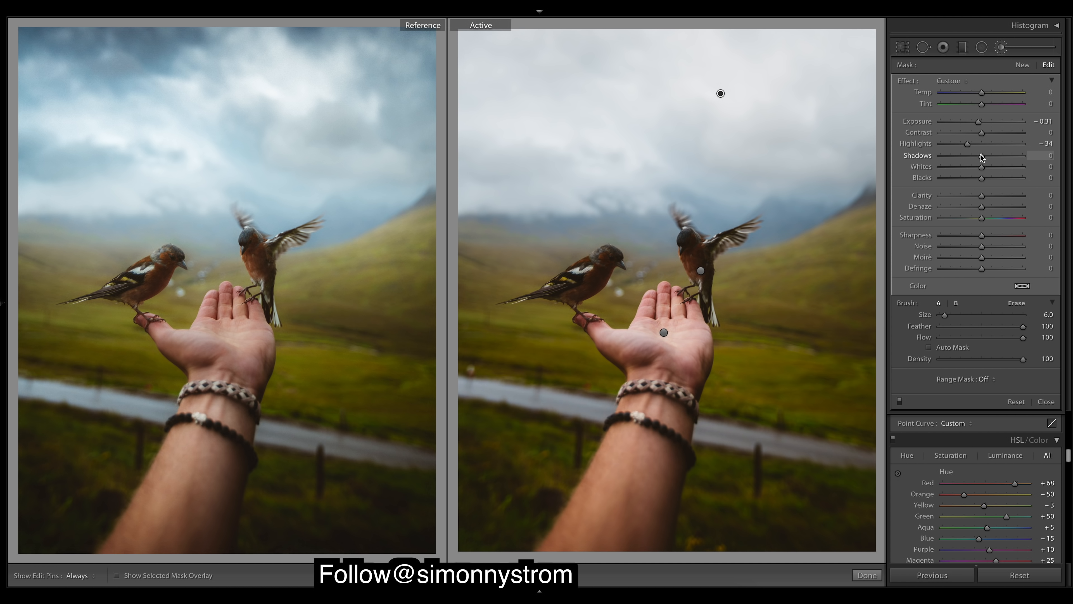
Set the sky mask's Clarity to 32, Dehaze 39, Shadows 33, Whites 10, Highlights -22 and Saturation -9, and close the brush.
mouse_move(982, 195)
left_mouse_down()
mouse_move(1001, 195)
mouse_move(994, 205)
left_mouse_up()
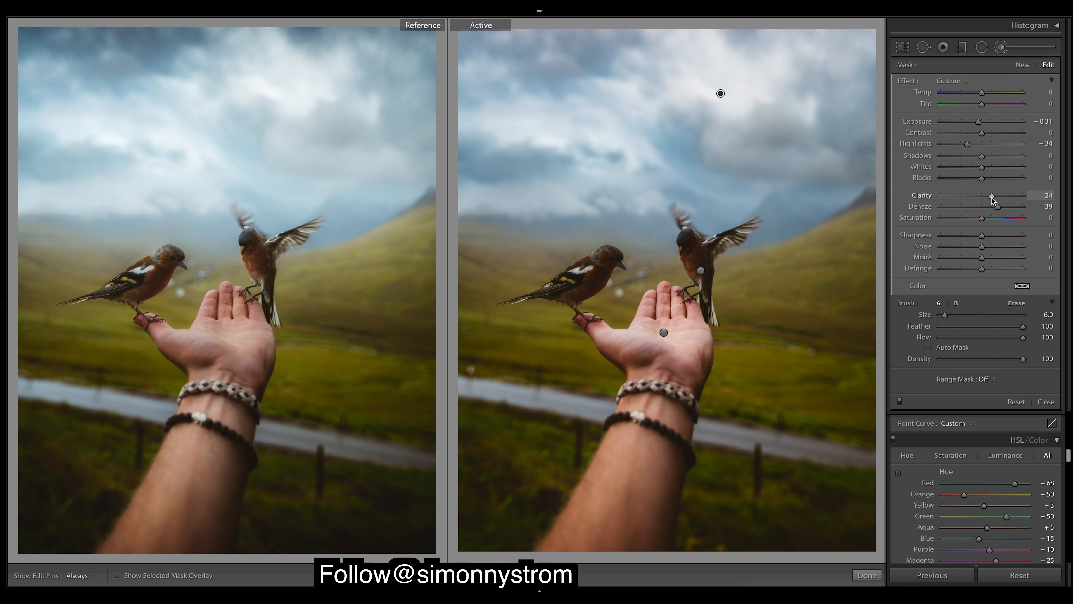
left_click_drag(978, 198, 988, 197)
mouse_move(992, 197)
left_mouse_down()
mouse_move(976, 199)
mouse_move(995, 201)
left_mouse_up()
left_click_drag(982, 168, 987, 168)
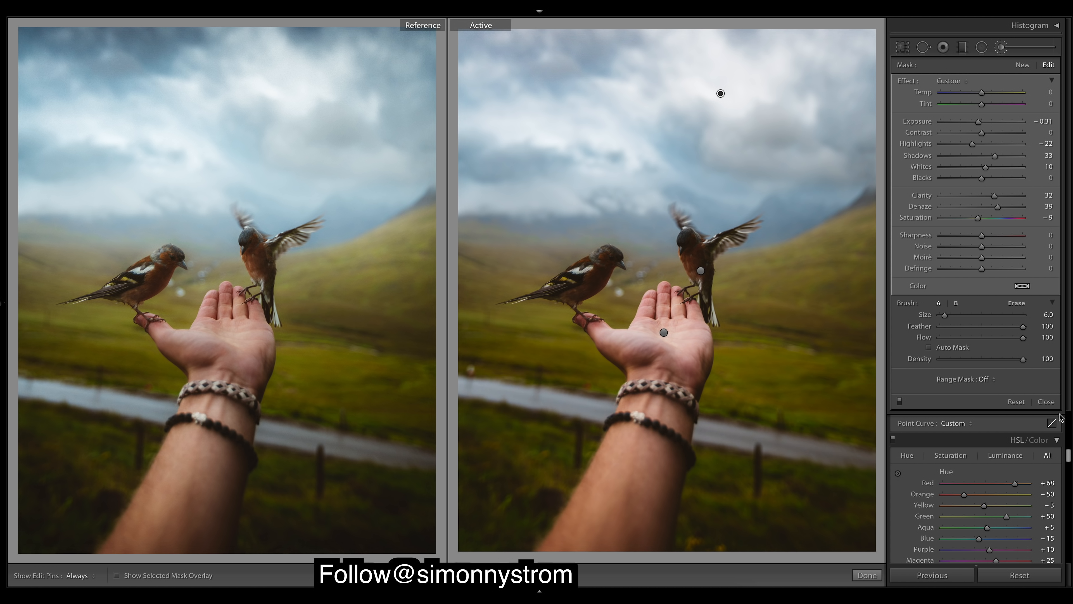
left_click(1047, 401)
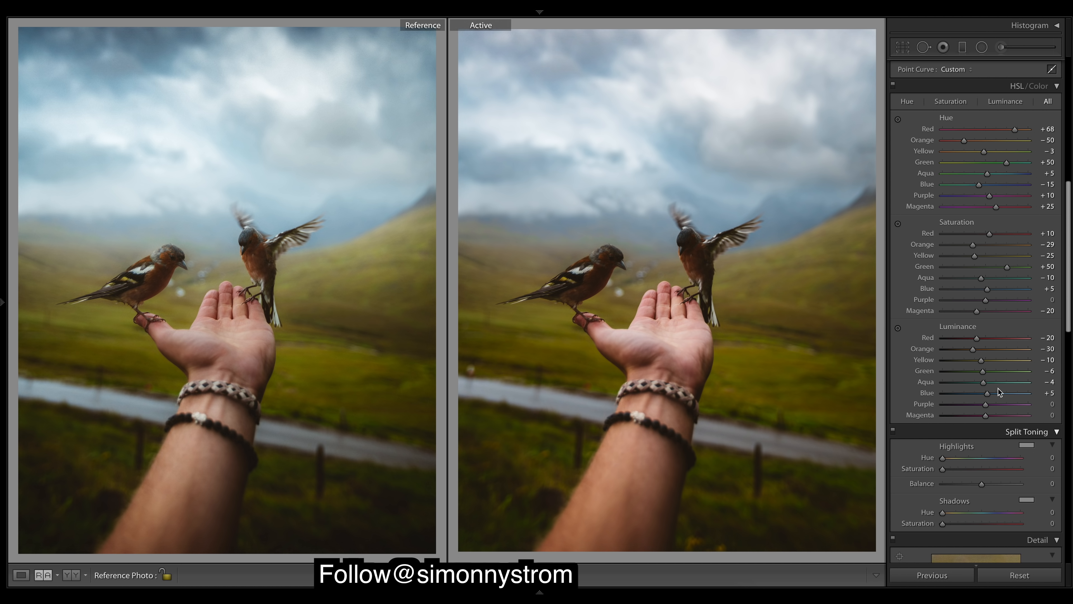
Set Split Toning Highlights to Hue 198 and Saturation 7, with Balance at +10.
left_click_drag(946, 458, 987, 461)
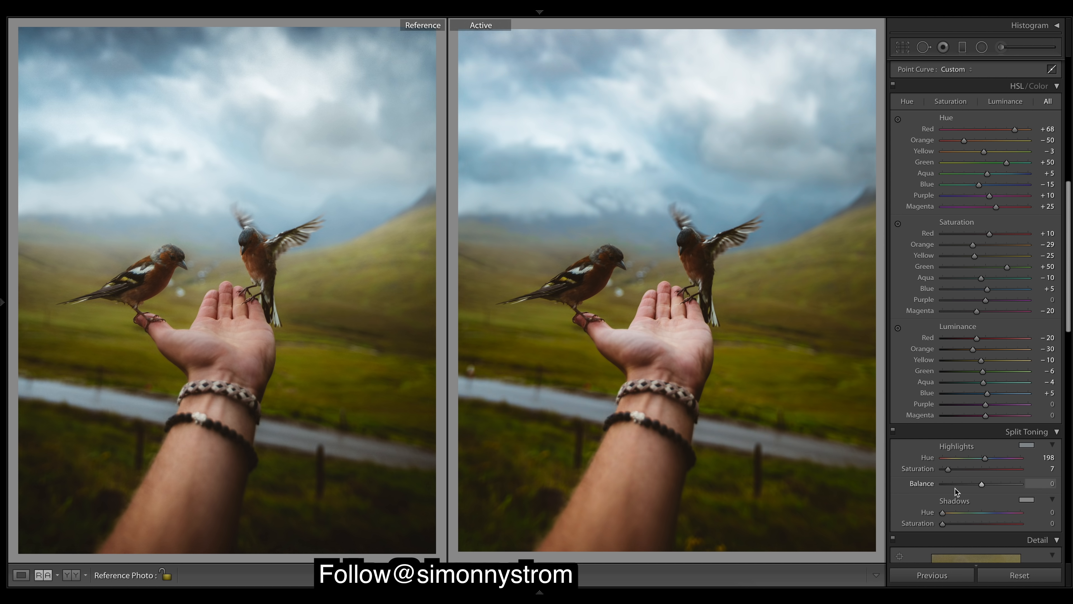
mouse_move(984, 486)
left_mouse_down()
mouse_move(1020, 486)
mouse_move(905, 492)
mouse_move(1020, 488)
mouse_move(992, 484)
left_mouse_up()
left_click_drag(988, 487, 987, 487)
left_click_drag(995, 489, 1031, 487)
left_click_drag(1016, 490, 995, 489)
Reopen the sky's brush mask to review its adjustments, and close it.
left_click(1001, 47)
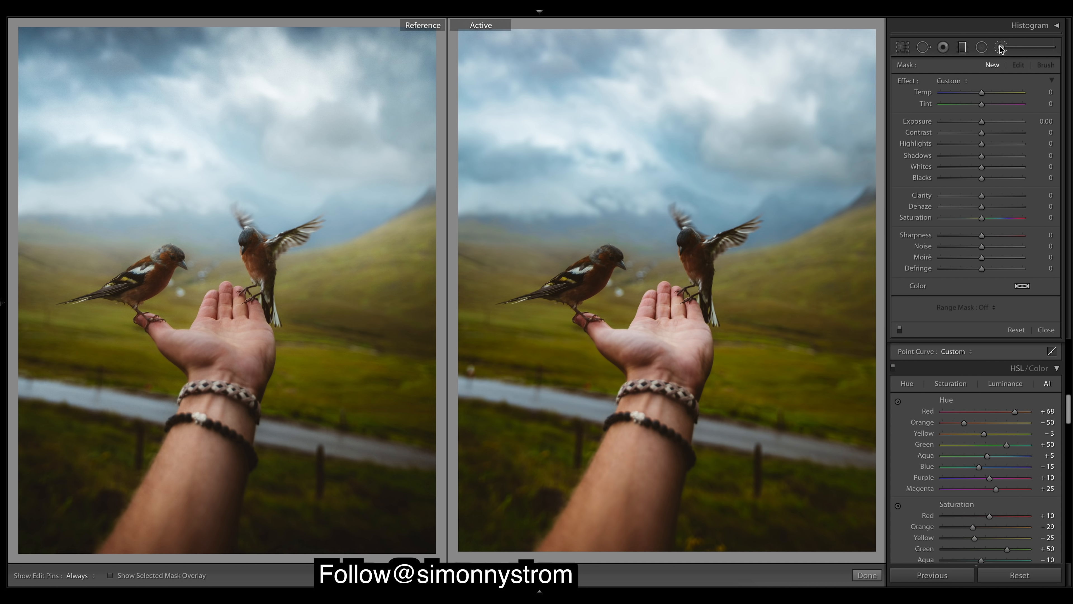
left_click(720, 93)
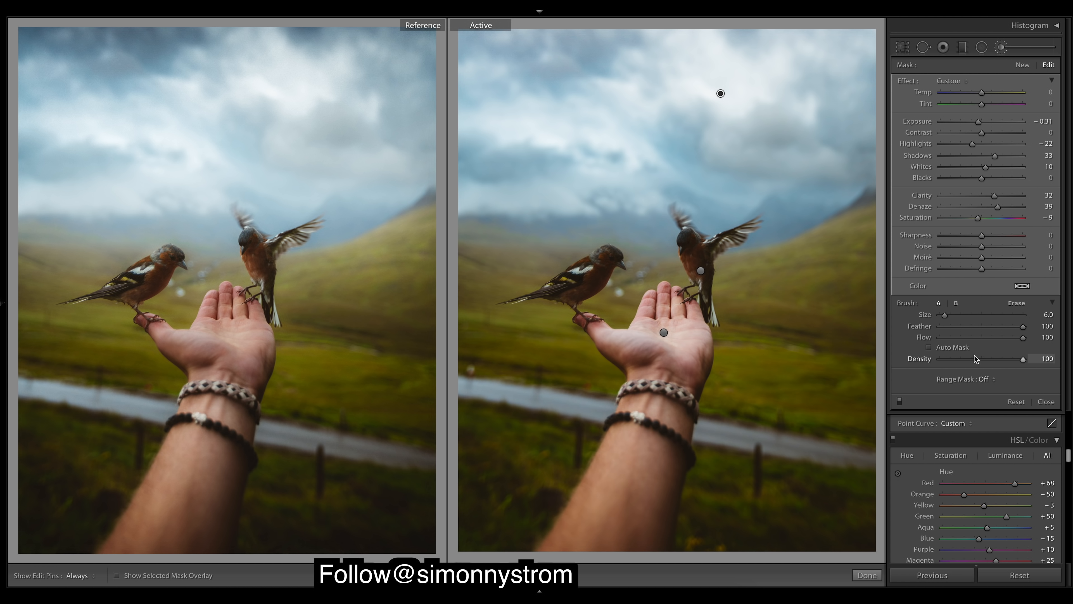
mouse_move(879, 592)
left_click(867, 576)
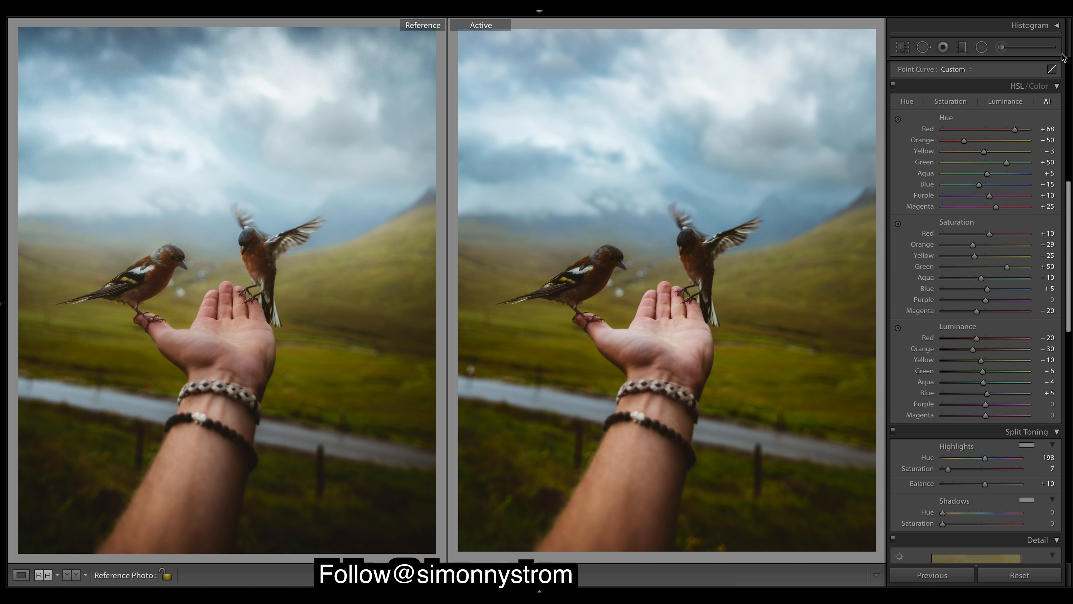
Select the birds' brush mask and clean up its edges using Erase at size 5.0 with the mask overlay shown, and hide the overlay.
left_click(1003, 48)
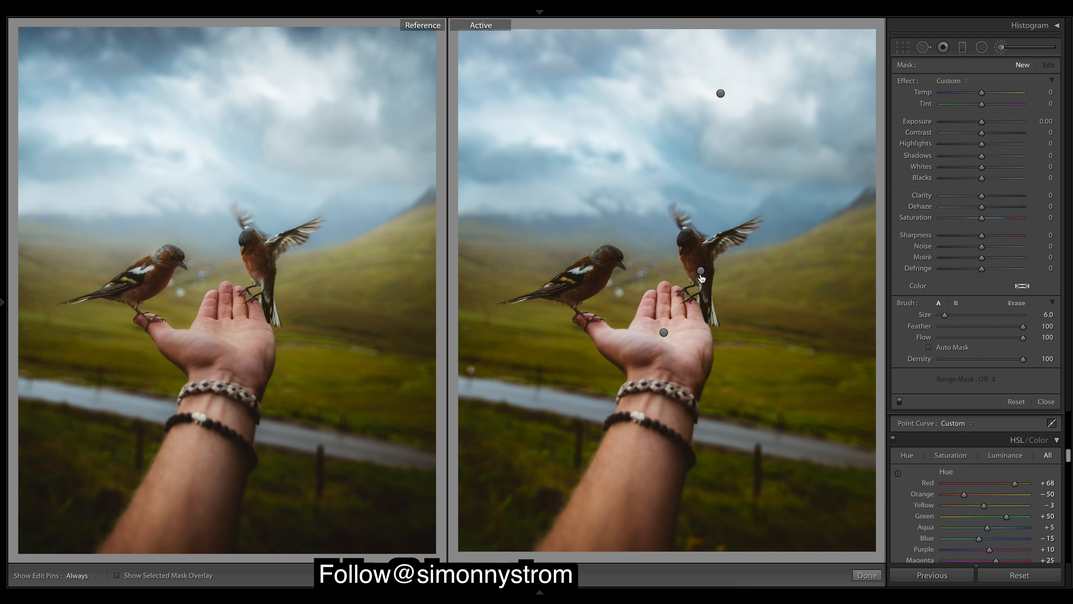
left_click(117, 575)
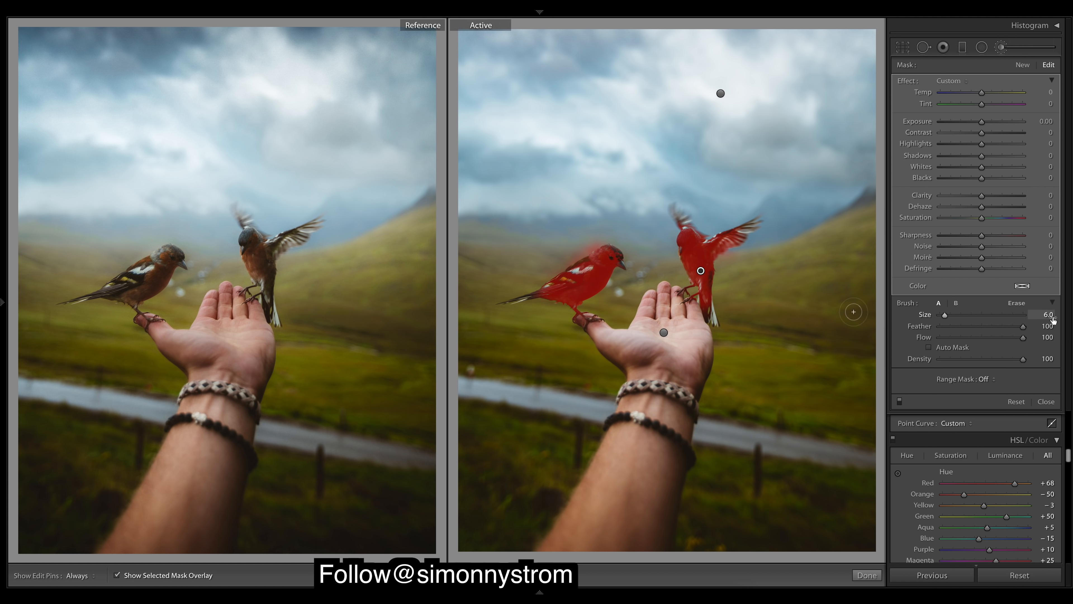
left_click(1020, 304)
key("h")
key("h")
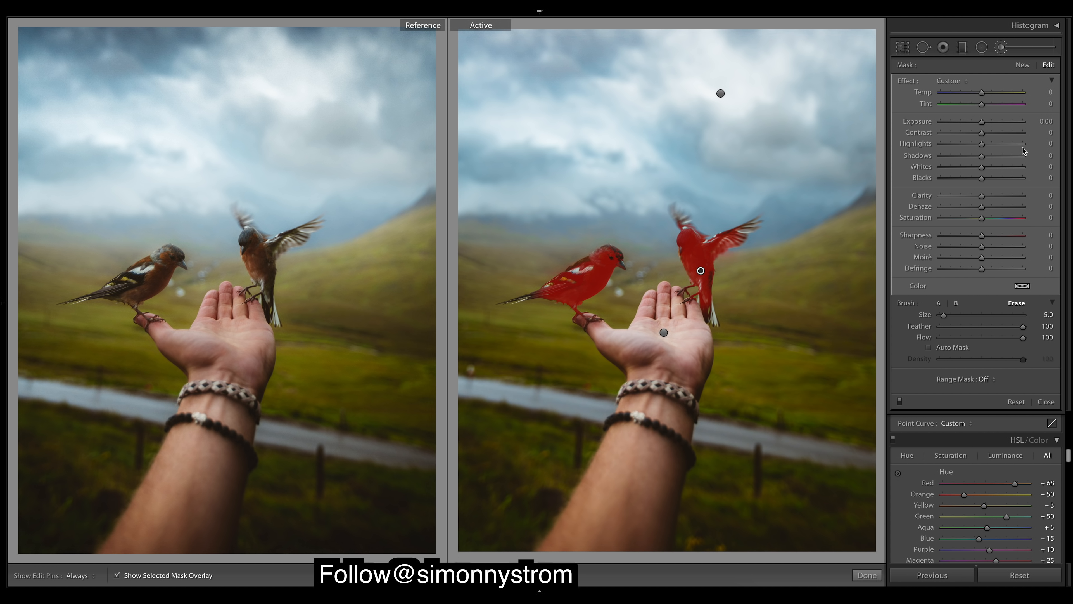
left_click(117, 574)
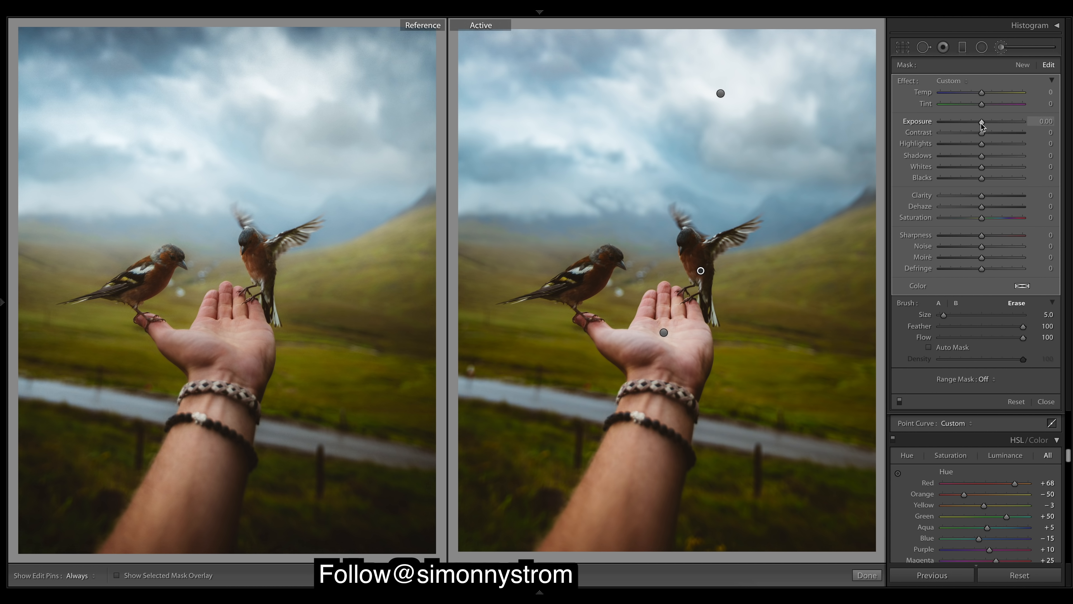
Set the birds mask's Exposure to 0.13, Contrast to 3 and Shadows to 6, and finish the brush edit.
left_click_drag(981, 125, 983, 125)
left_click_drag(983, 125, 983, 124)
left_click_drag(982, 156, 986, 155)
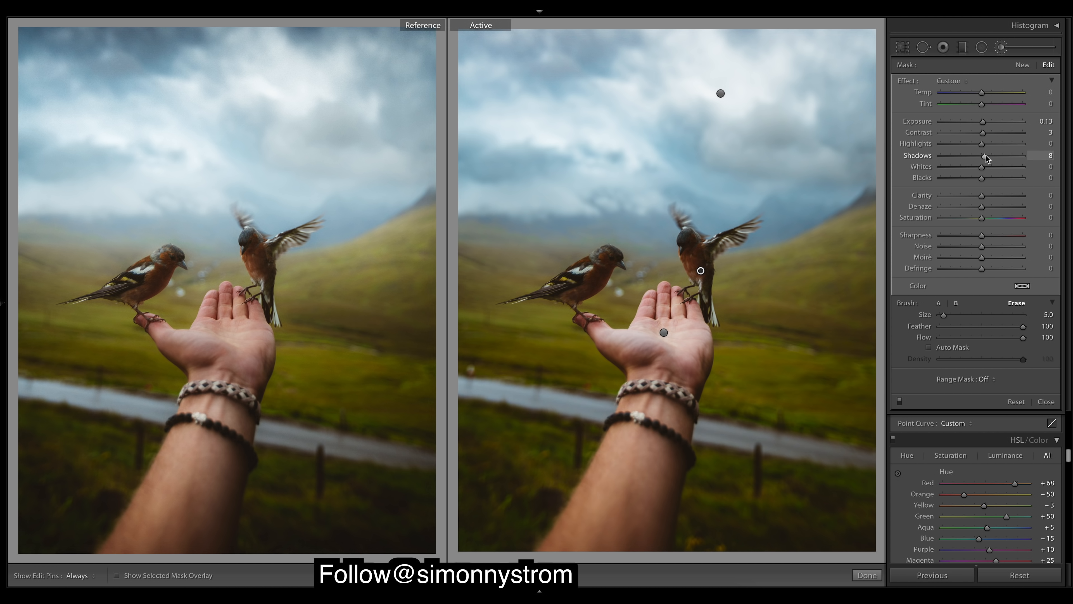
left_click_drag(986, 155, 985, 157)
mouse_move(869, 588)
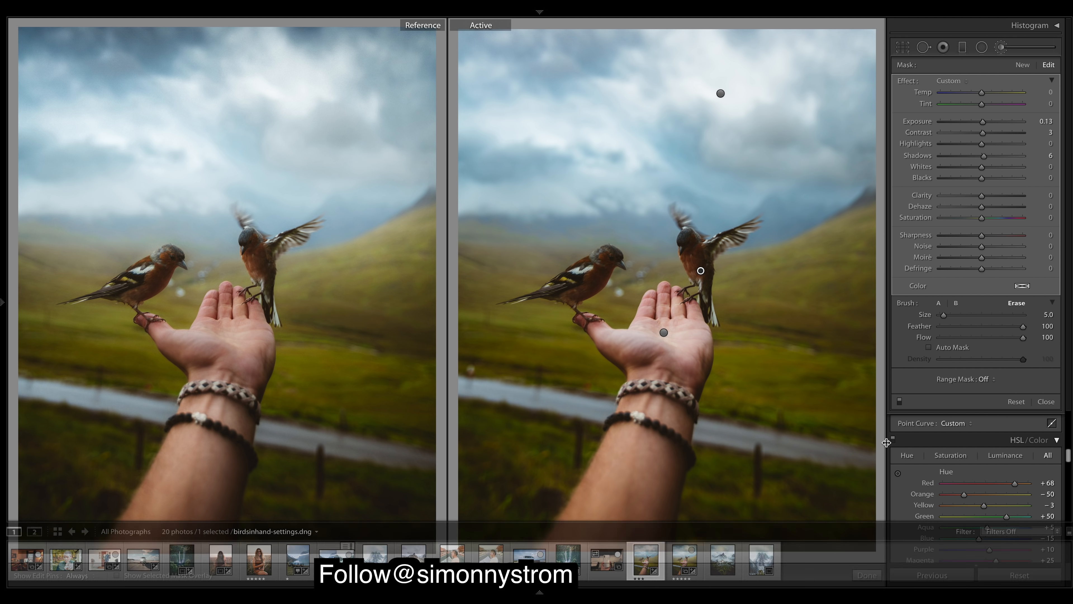
left_click(866, 576)
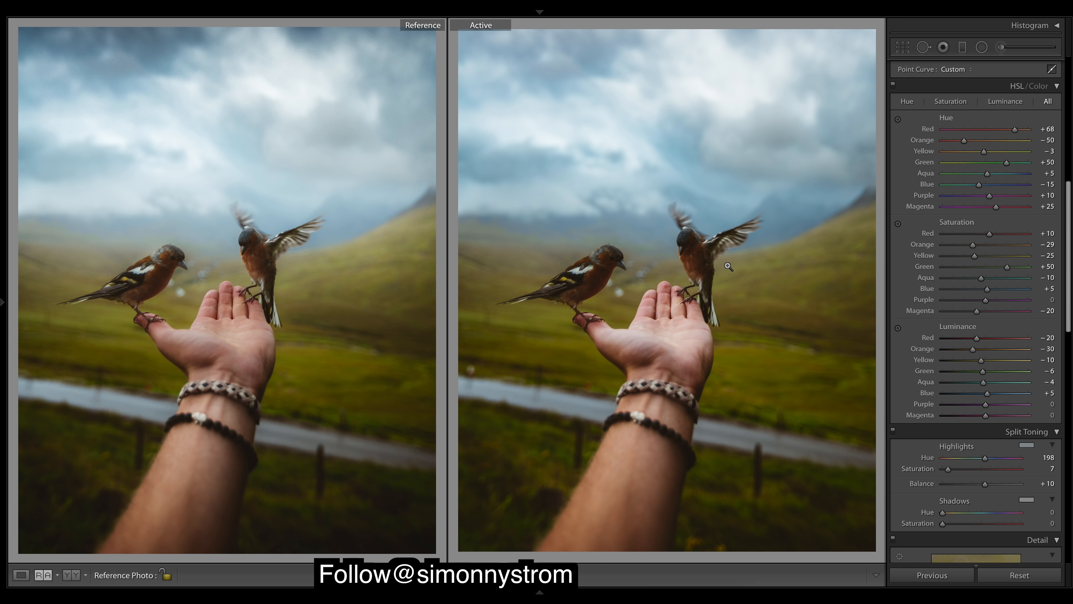
Place a slightly tilted Graduated Filter centred on the palm, spanning from the lower clouds to the photo's bottom edge.
left_click(963, 47)
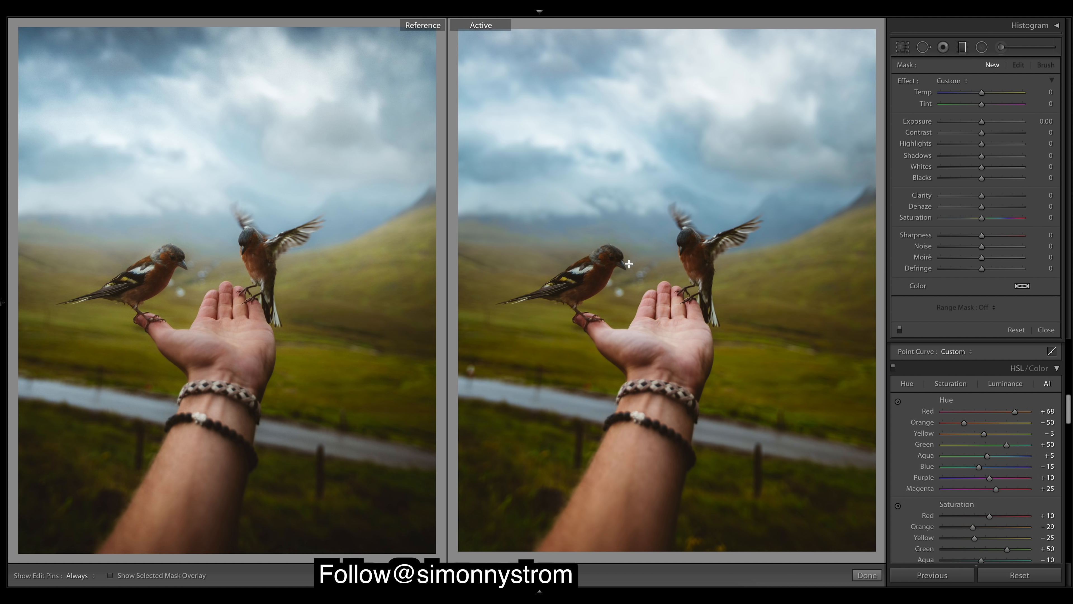
mouse_move(642, 244)
left_mouse_down()
mouse_move(630, 349)
mouse_move(642, 486)
left_mouse_up()
left_click_drag(642, 365, 668, 284)
left_click_drag(658, 409, 647, 540)
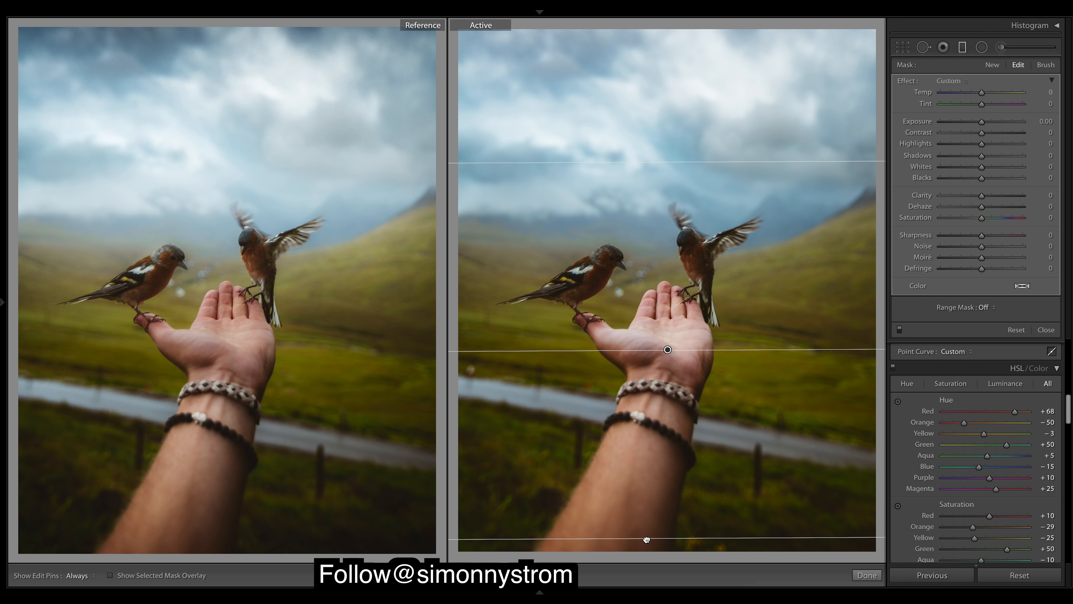
left_click_drag(788, 352, 783, 360)
left_click_drag(668, 352, 678, 348)
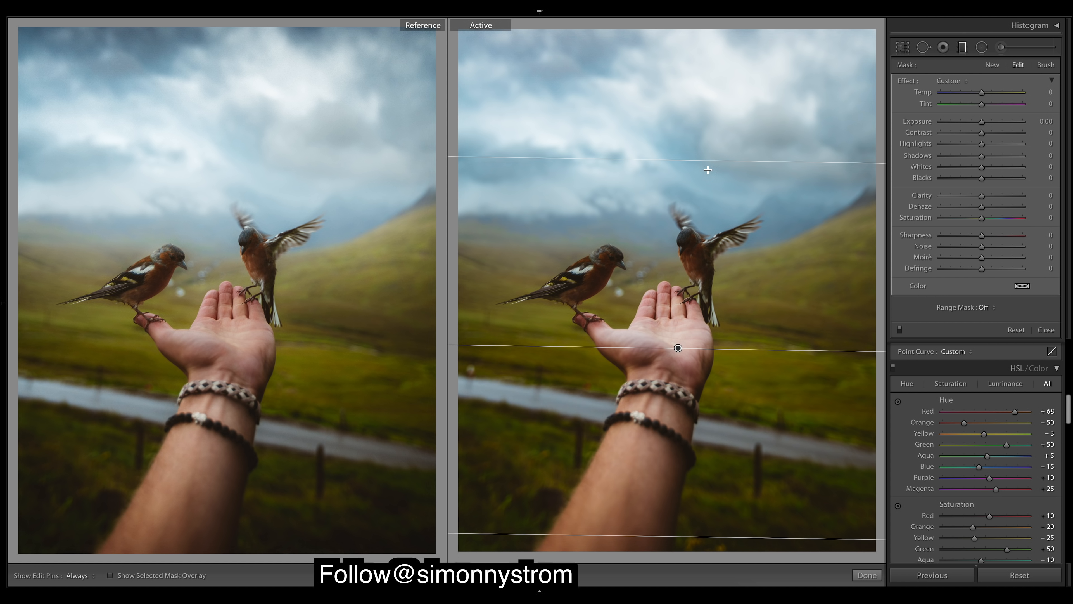
left_click_drag(691, 163, 691, 172)
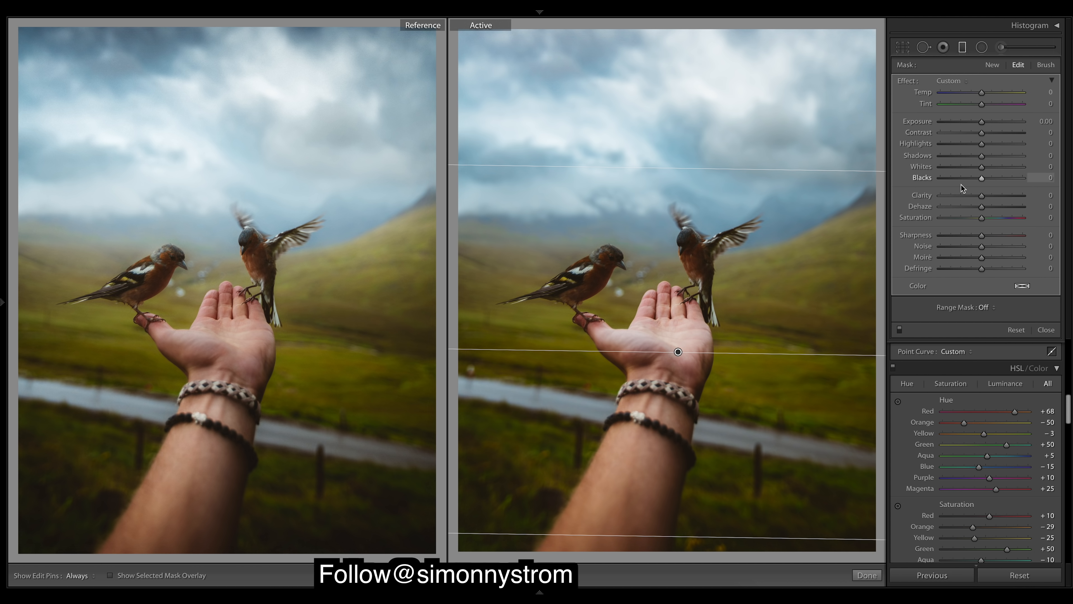
Set the graduated filter's Clarity to -34 and Highlights to -50.
left_click(962, 195)
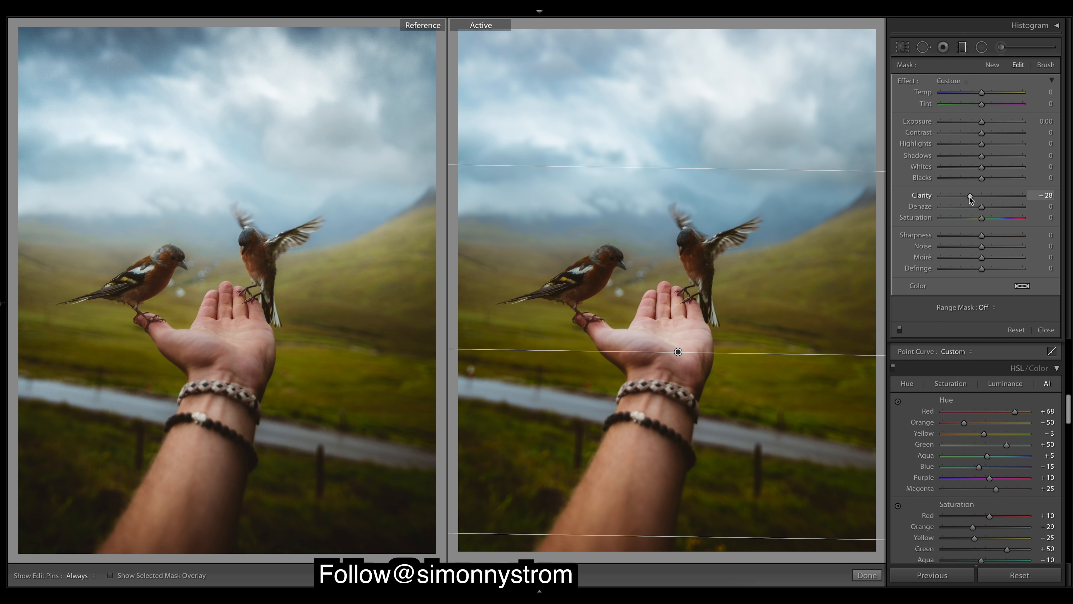
left_click_drag(971, 198, 967, 198)
left_click_drag(967, 196, 966, 198)
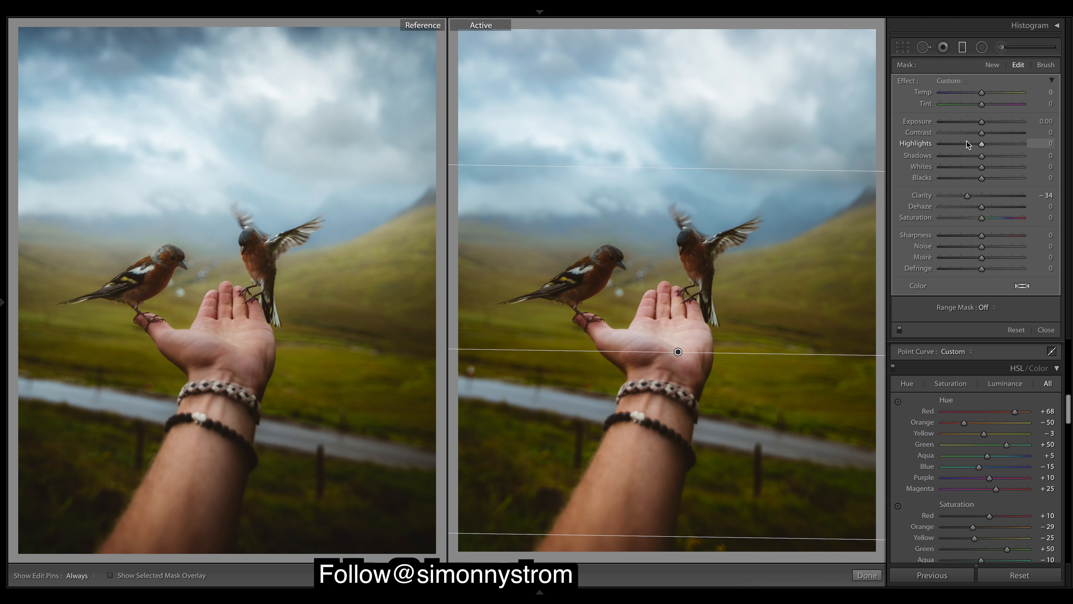
left_click_drag(967, 141, 963, 142)
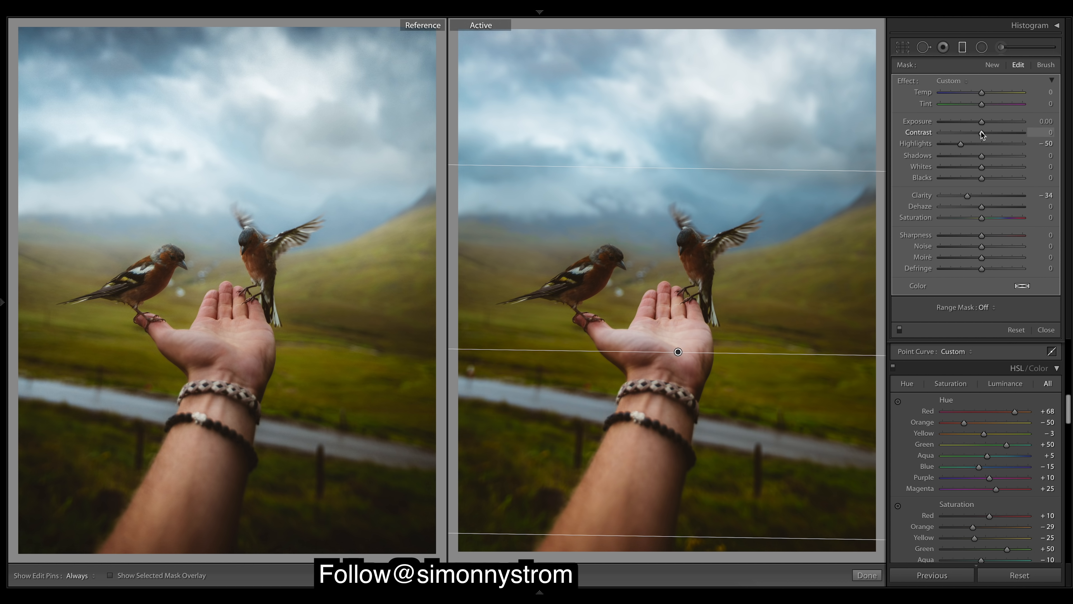
Set the graduated filter's Exposure to 0.39, Contrast to 10 and Shadows to -5.
left_click_drag(982, 134, 986, 134)
left_click_drag(982, 123, 984, 124)
left_click_drag(984, 122, 986, 124)
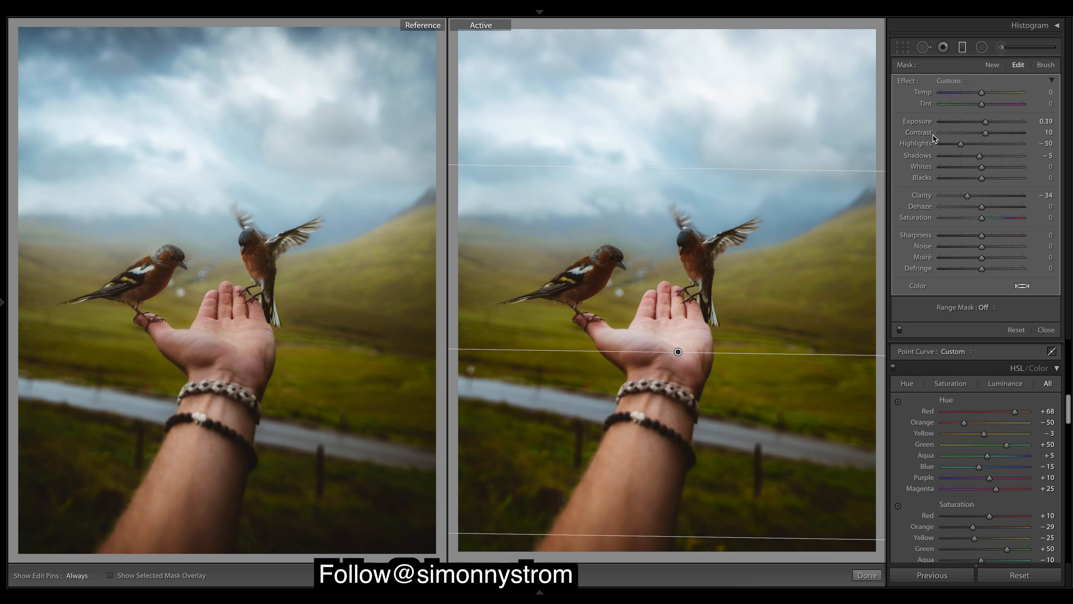
Reset the graduated filter's Contrast, Highlights and Shadows to 0.
double_click(923, 131)
double_click(925, 144)
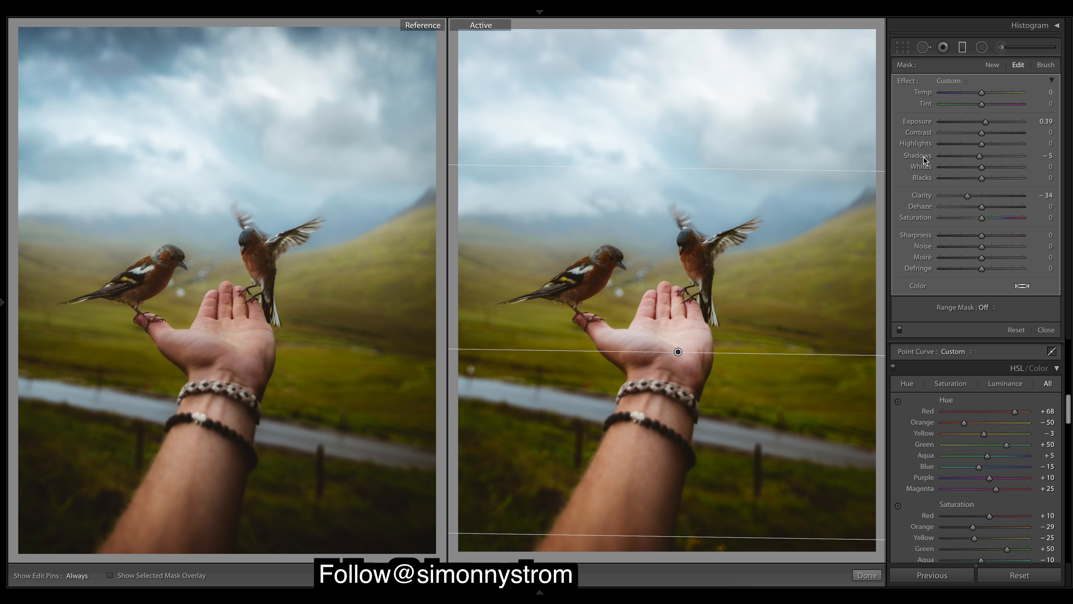
double_click(924, 157)
Set the graduated filter's Contrast to 10, Highlights to -50 and Shadows to -5, raise Whites slightly, and finish the filter edit.
left_click_drag(982, 133, 986, 132)
left_click_drag(979, 146, 958, 140)
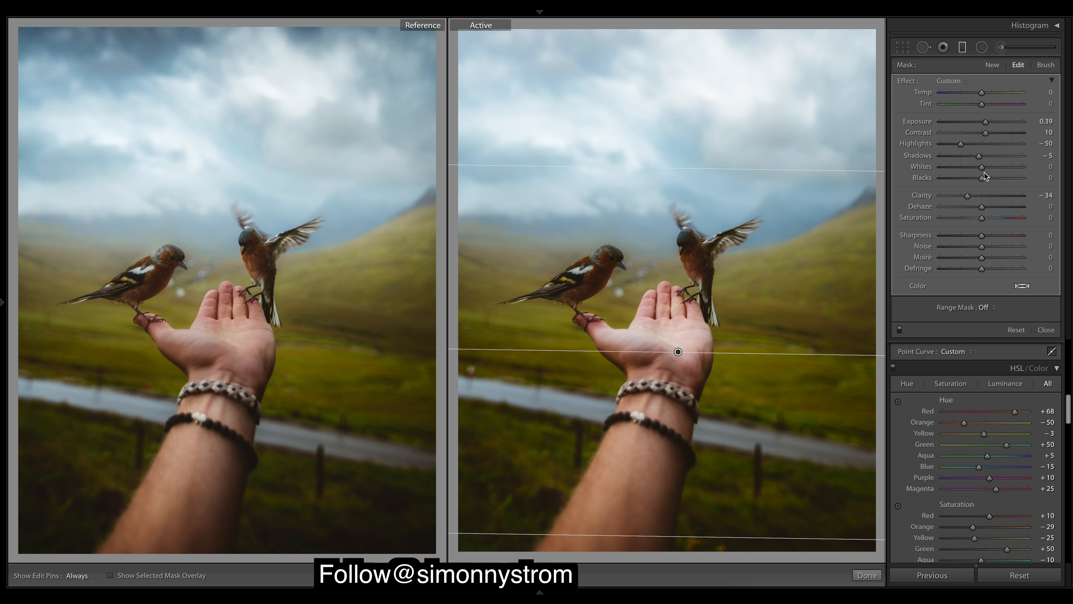
left_click_drag(983, 167, 985, 168)
left_click(867, 574)
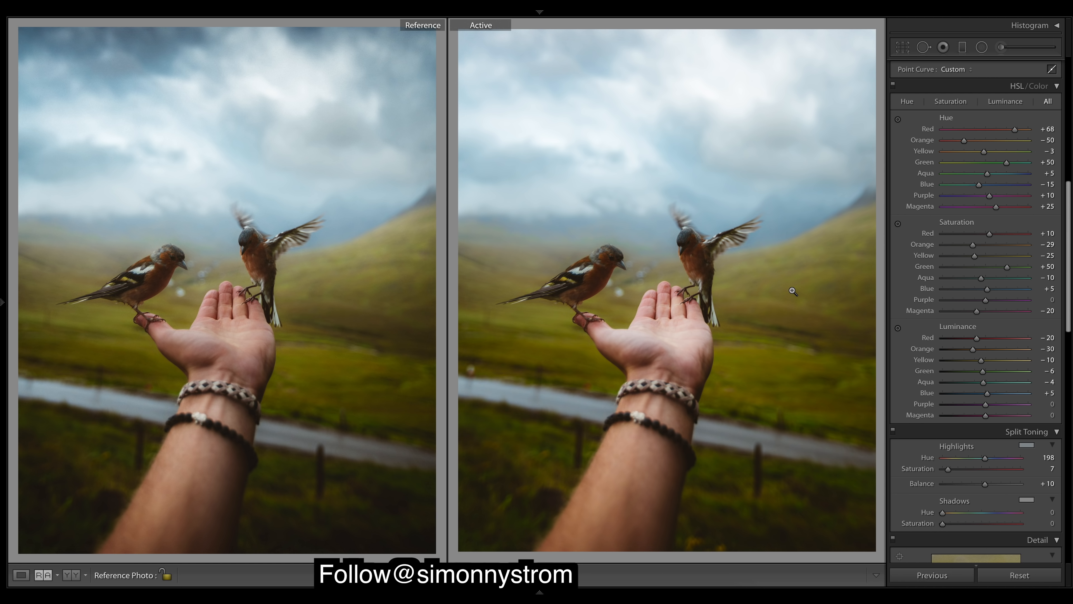
Draw a tall oval Radial Filter with Feather 50 and centre it between the two birds, just above the fingertips.
left_click(982, 47)
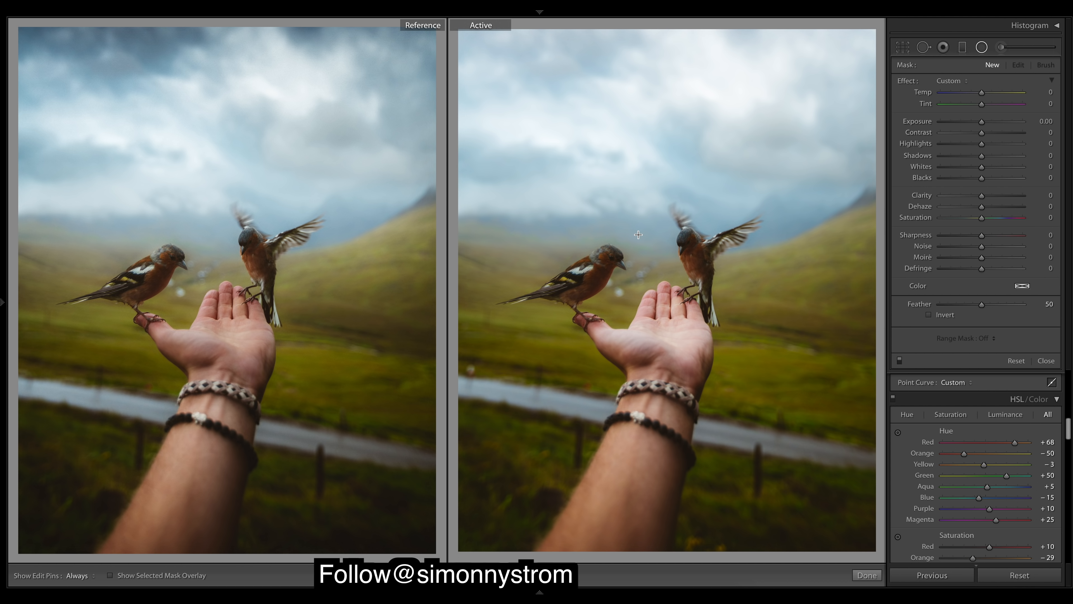
left_click_drag(621, 207, 737, 356)
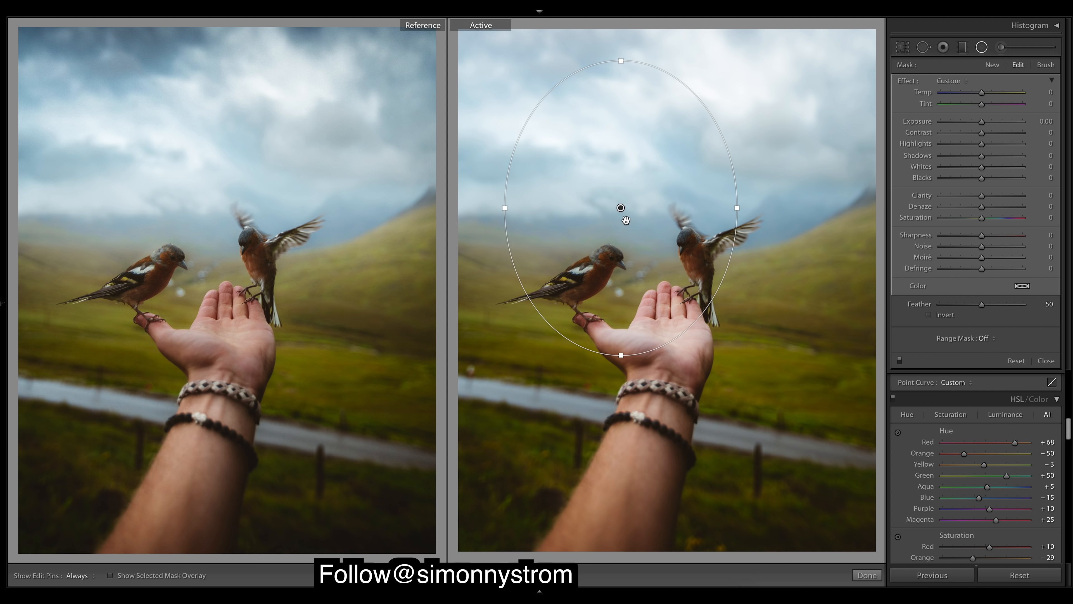
left_click_drag(631, 206, 664, 273)
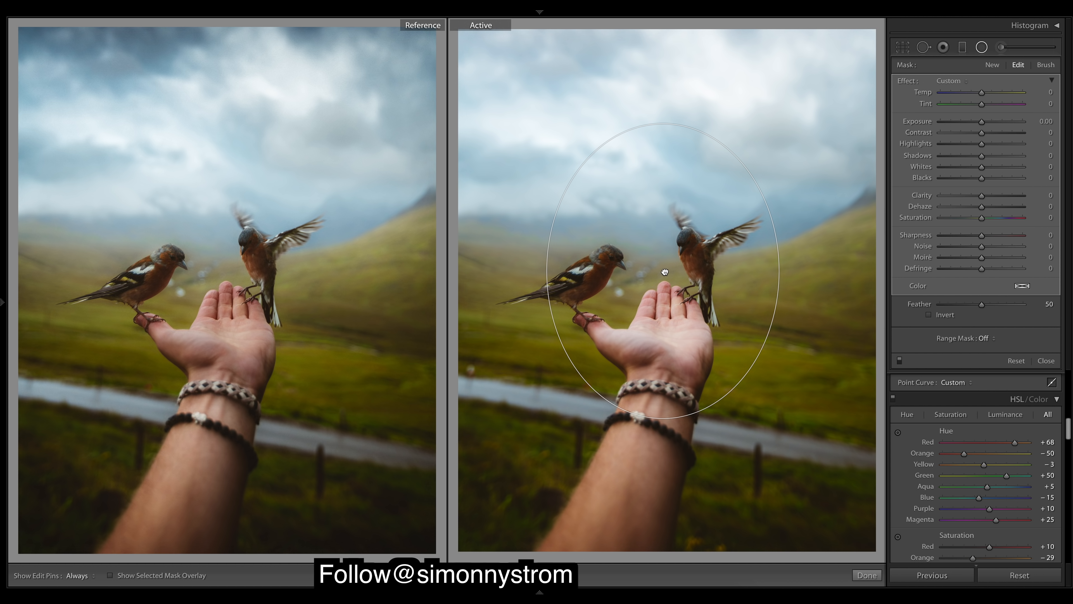
left_click_drag(664, 272, 668, 272)
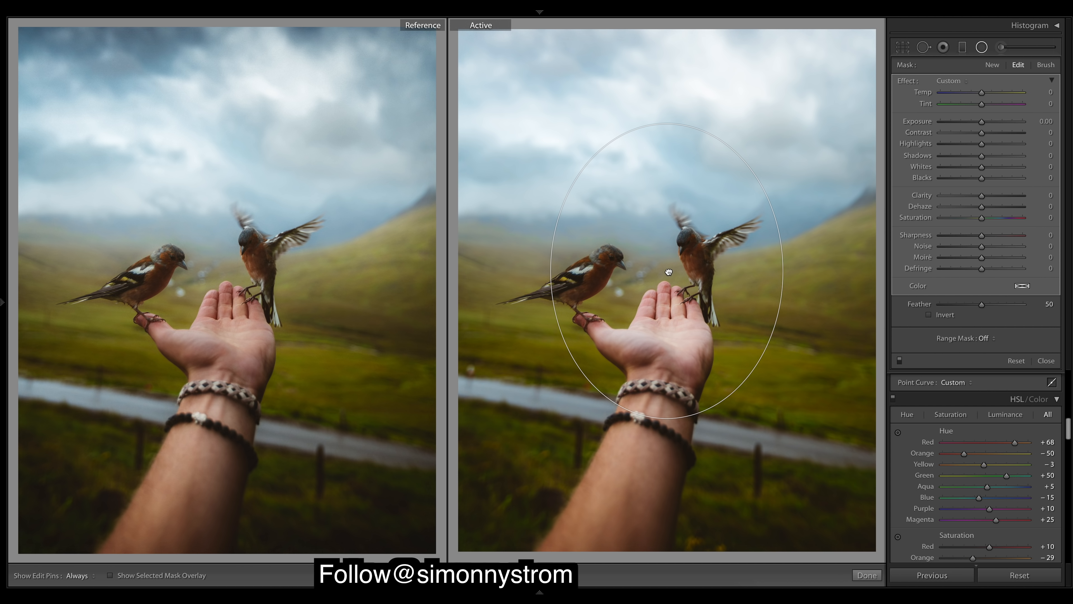
left_click_drag(668, 272, 645, 273)
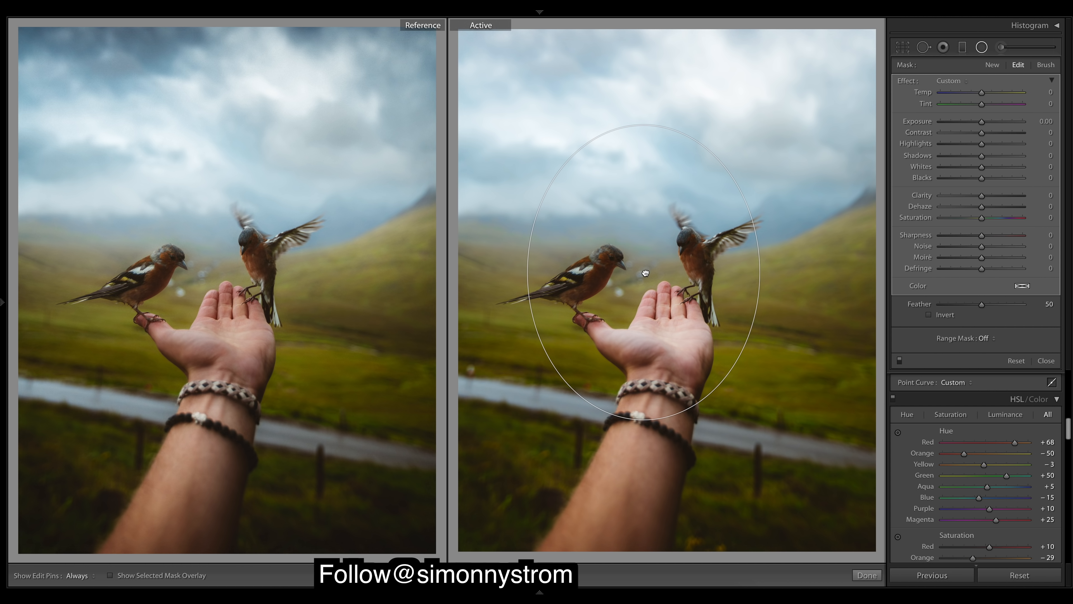
Narrow and shorten the radial filter's oval to span from the clouds to the upper bracelet, and check its coverage with the mask overlay.
mouse_move(527, 274)
left_mouse_down()
mouse_move(557, 271)
mouse_move(541, 275)
left_mouse_up()
left_click_drag(640, 274, 645, 274)
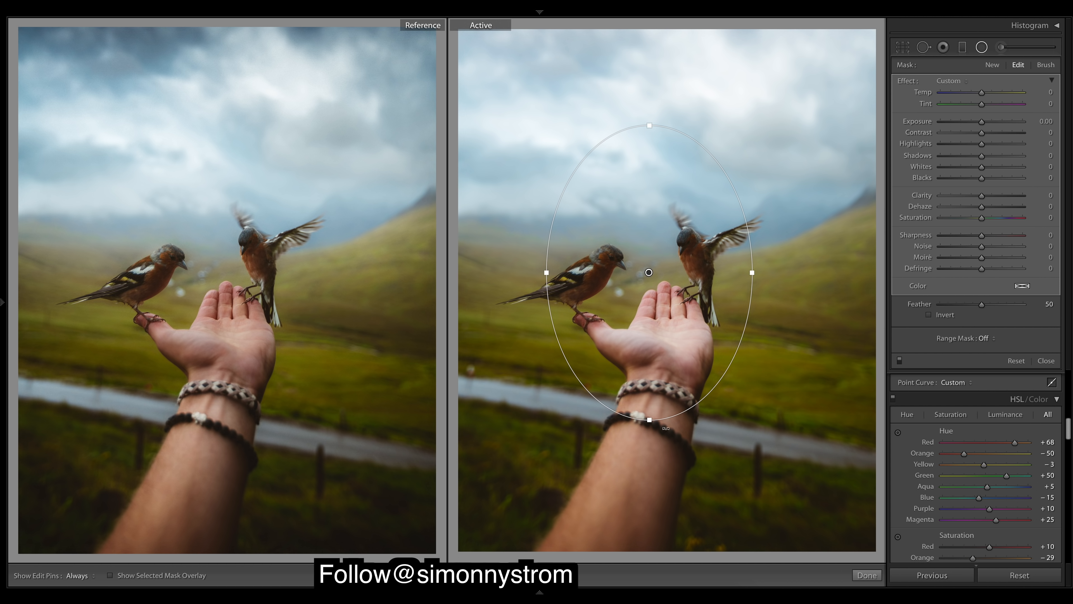
left_click_drag(650, 421, 650, 406)
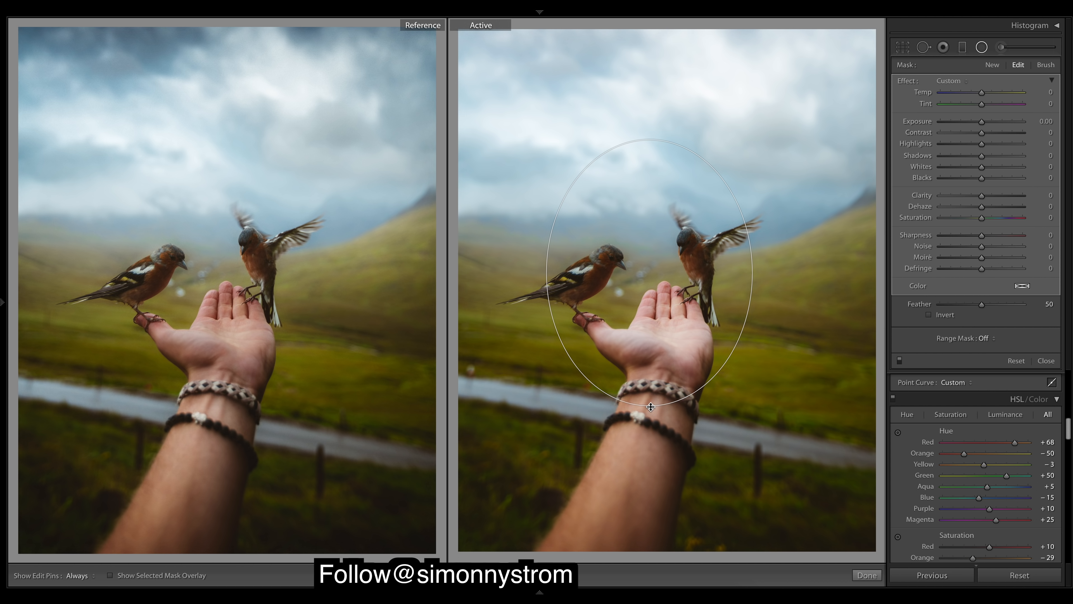
left_click_drag(648, 273, 649, 275)
left_click(111, 576)
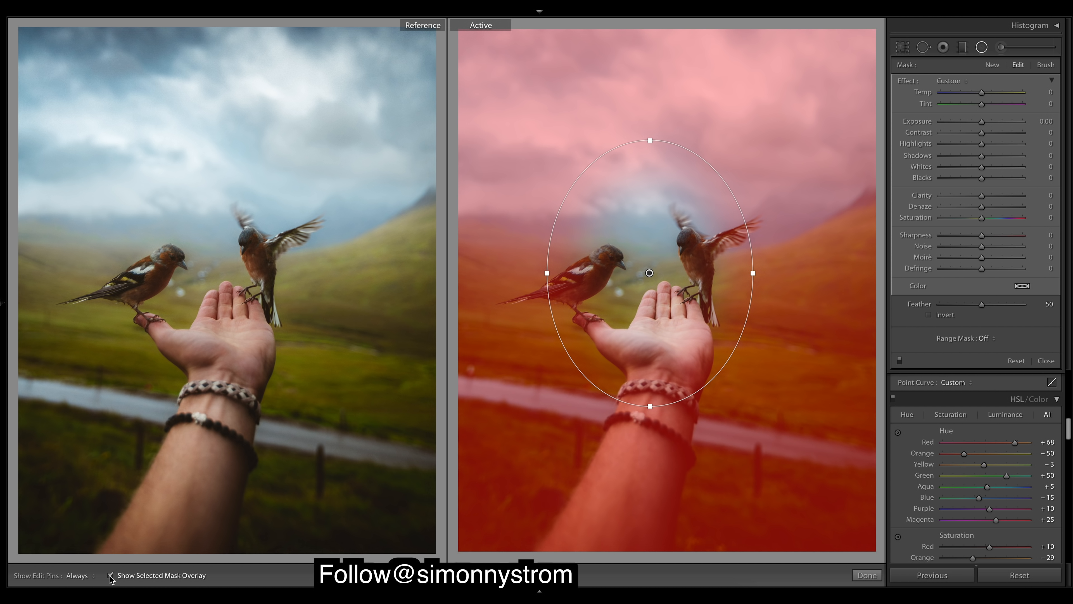
left_click(110, 576)
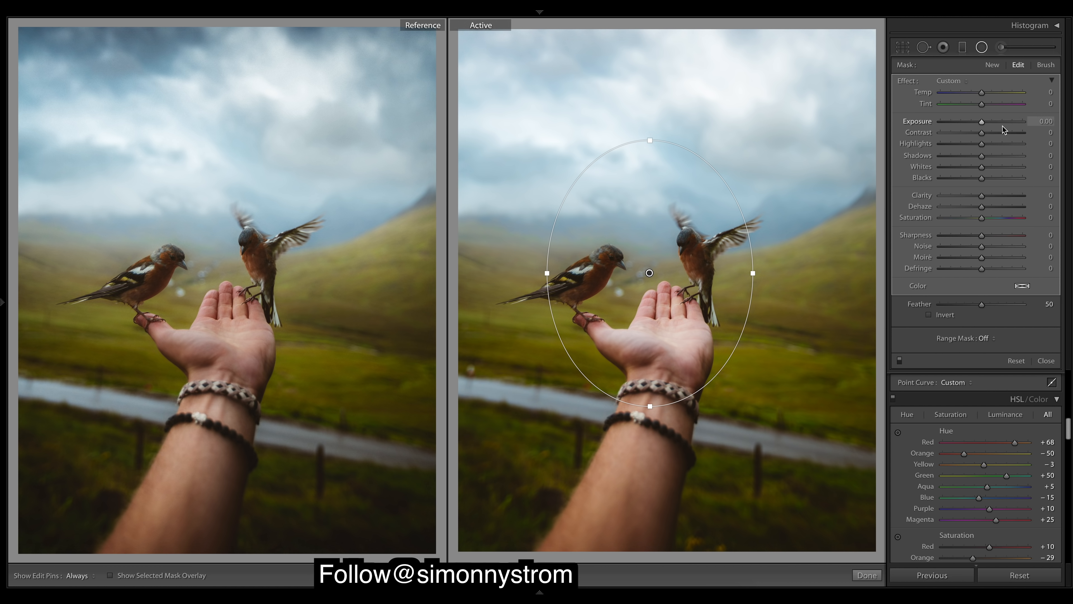
Set the radial filter's Shadows to -15, raise its Clarity slightly, and close the filter.
left_click(977, 157)
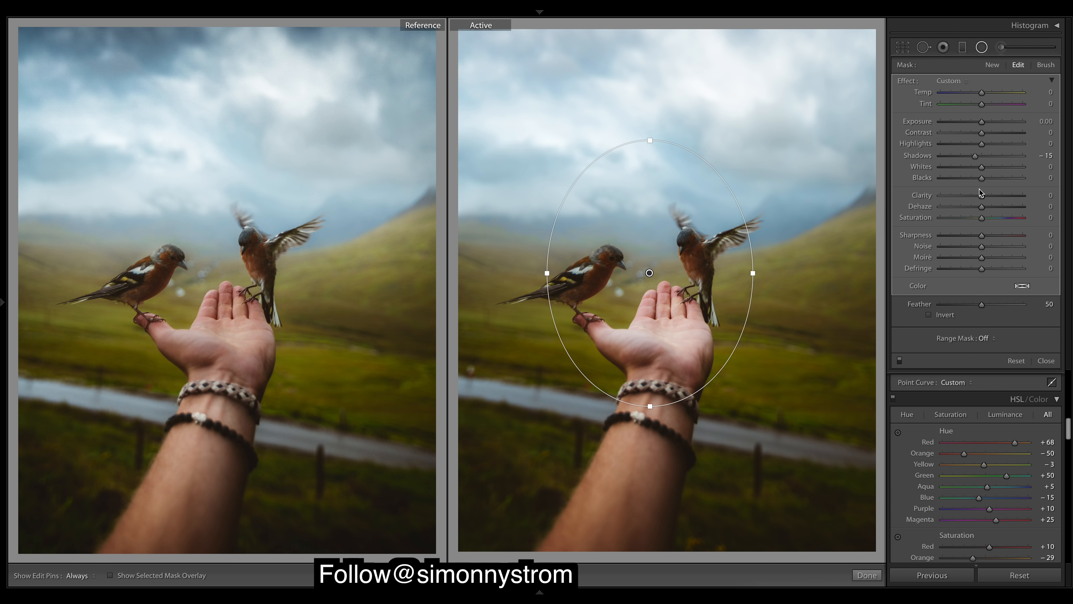
left_click_drag(980, 196, 985, 196)
left_click(1047, 360)
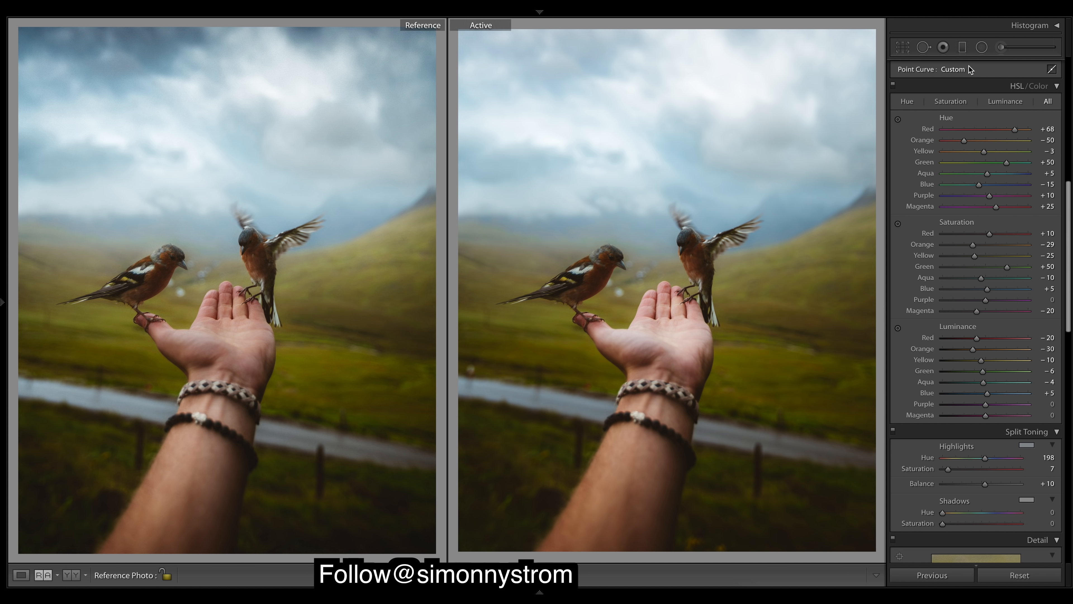
Add a horizontal Graduated Filter across the top edge of the sky, fading out in the upper clouds.
left_click(963, 47)
left_click_drag(665, 37, 660, 100)
left_click_drag(660, 60, 660, 53)
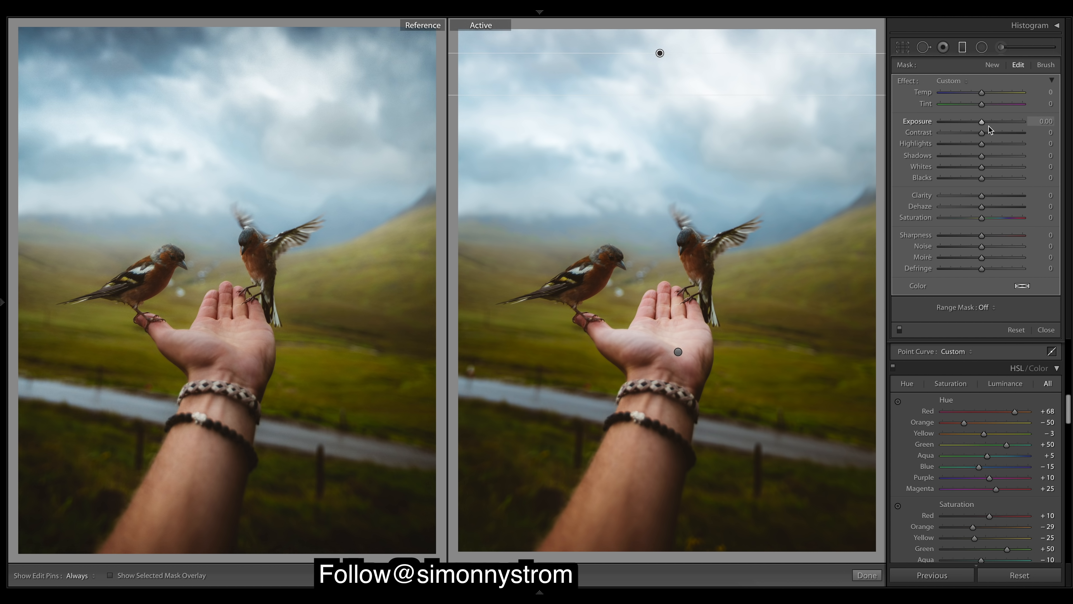
Set the sky graduated filter's Exposure to -0.93, Contrast to 17 and Saturation to -11.
left_click_drag(982, 122, 974, 123)
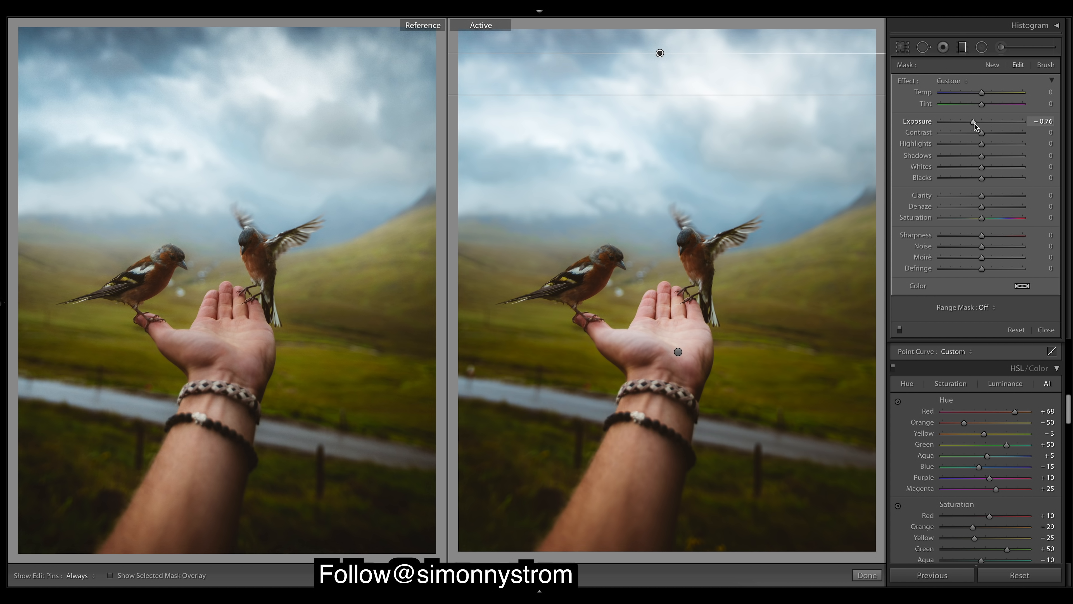
left_click_drag(974, 123, 973, 125)
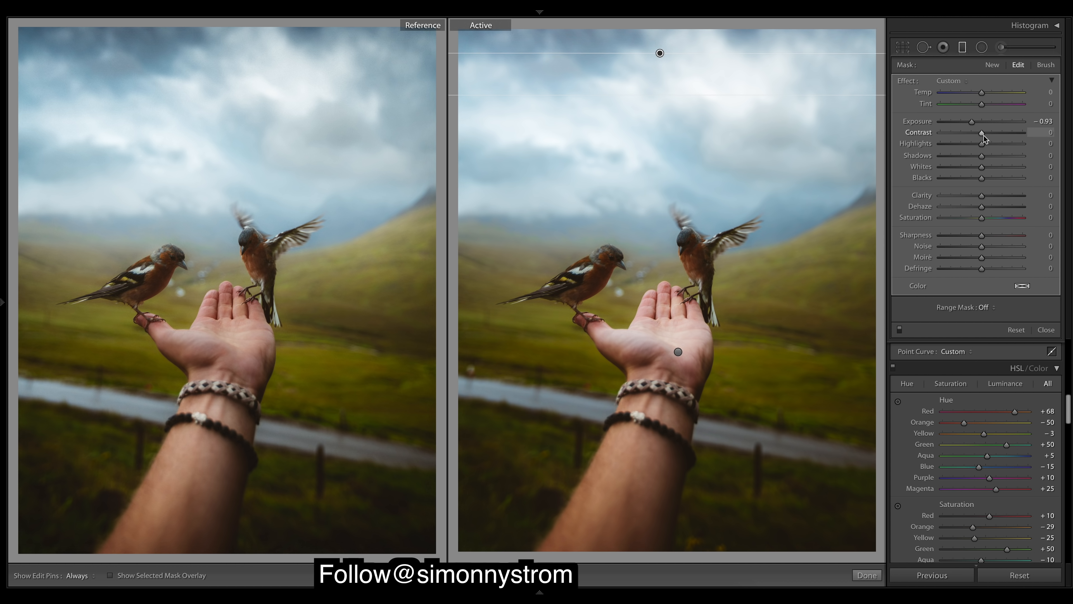
left_click_drag(983, 135, 989, 135)
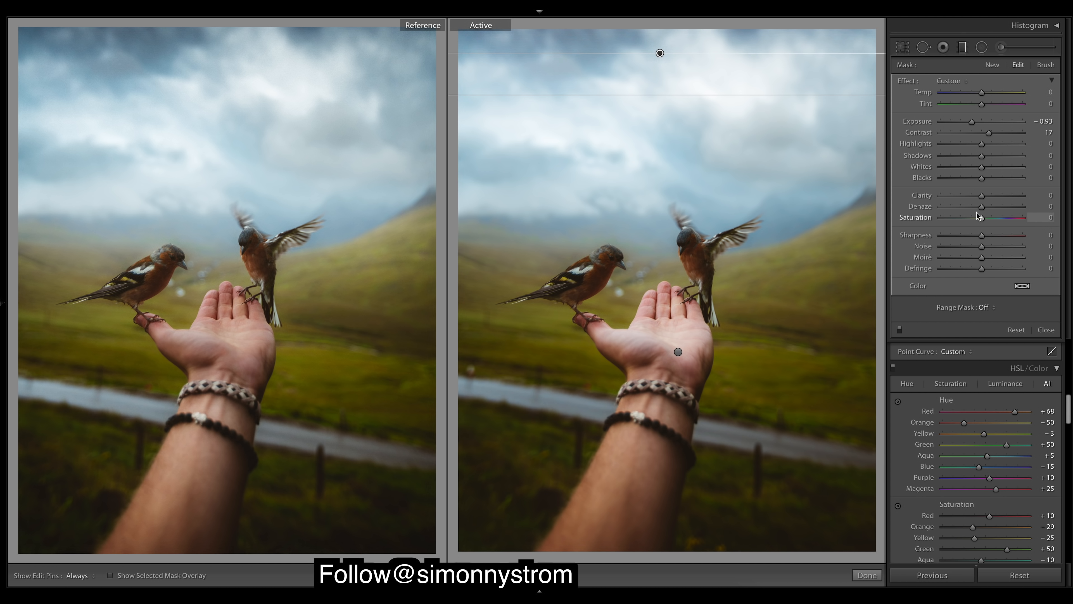
left_click_drag(979, 215, 979, 221)
left_click_drag(978, 219, 977, 220)
Shift the sky graduated filter slightly lower, adjust its fade range within the upper clouds, and close the filter.
left_click_drag(660, 53, 671, 72)
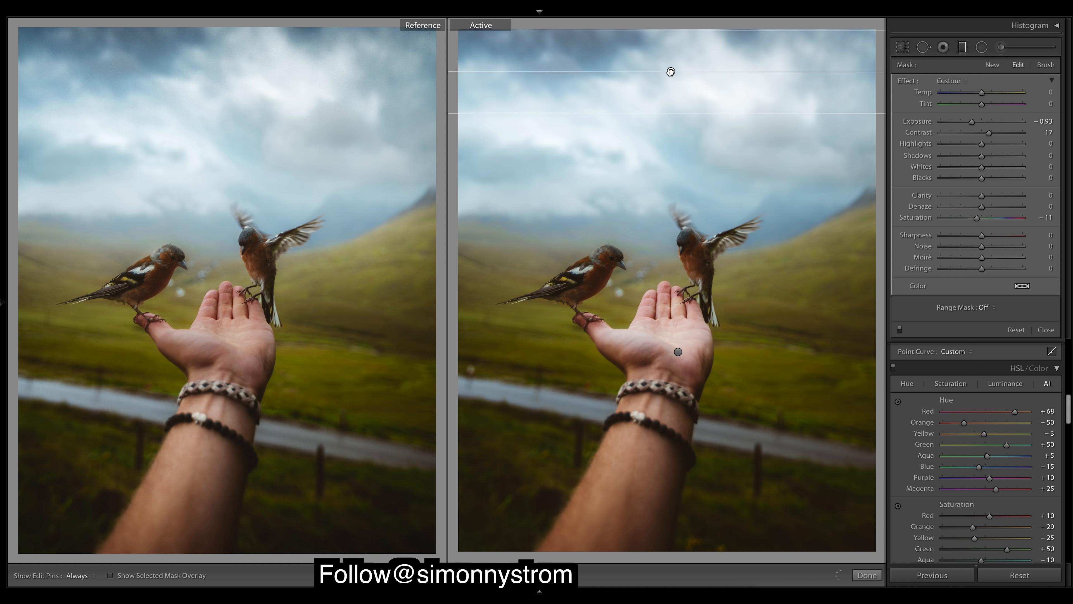
left_click_drag(677, 113, 673, 60)
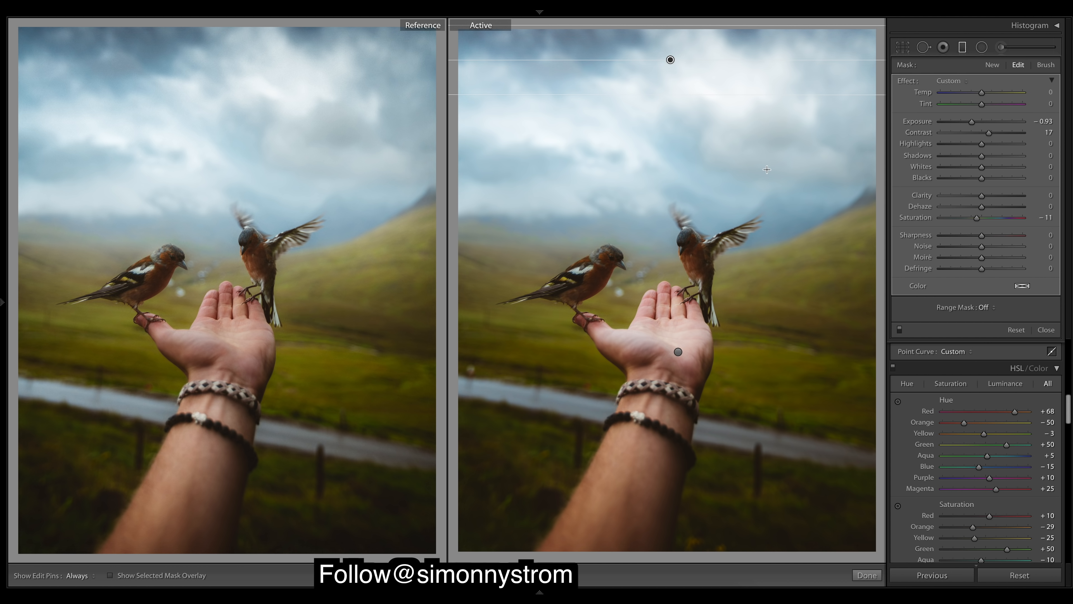
left_click_drag(674, 94, 675, 100)
left_click_drag(670, 64, 669, 60)
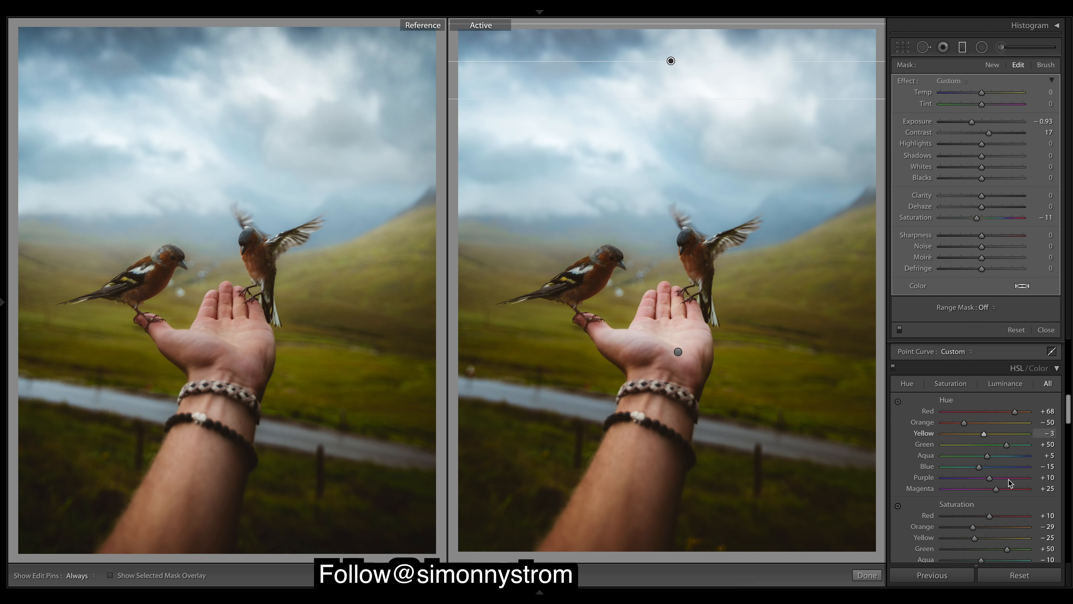
left_click(1046, 330)
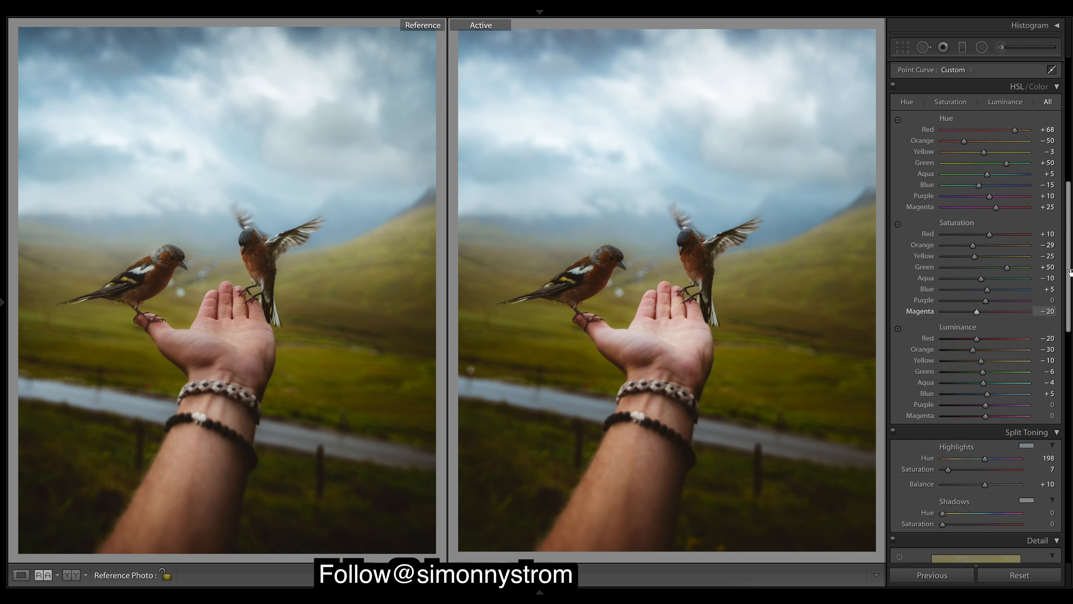
Set the Post-Crop Vignetting Amount to -6 and Grain Amount to 15, and increase the grain Size slightly.
left_click_drag(1068, 220, 1067, 446)
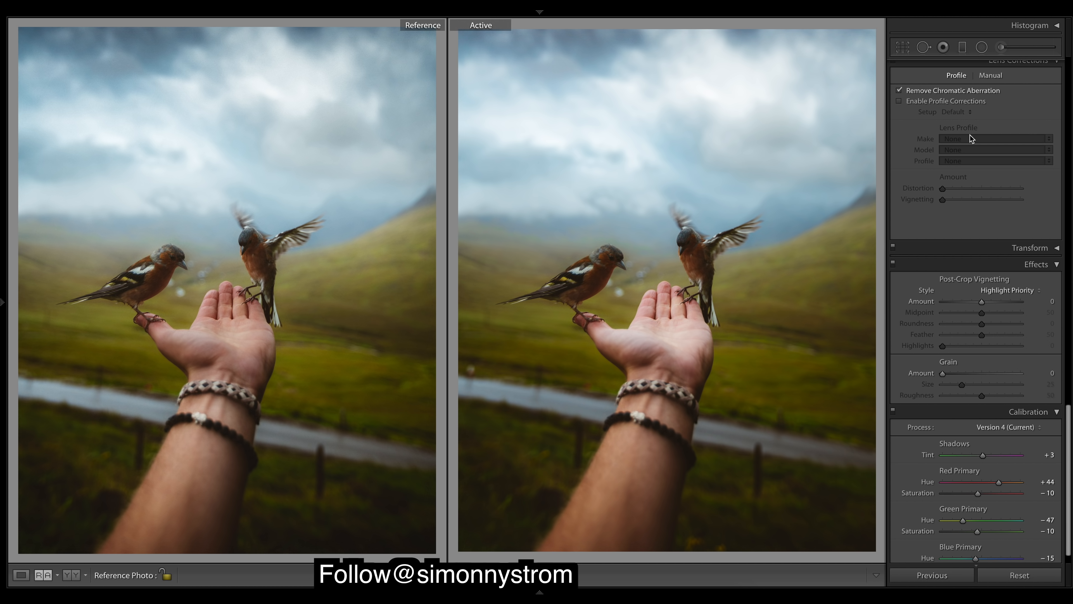
left_click_drag(982, 303, 981, 304)
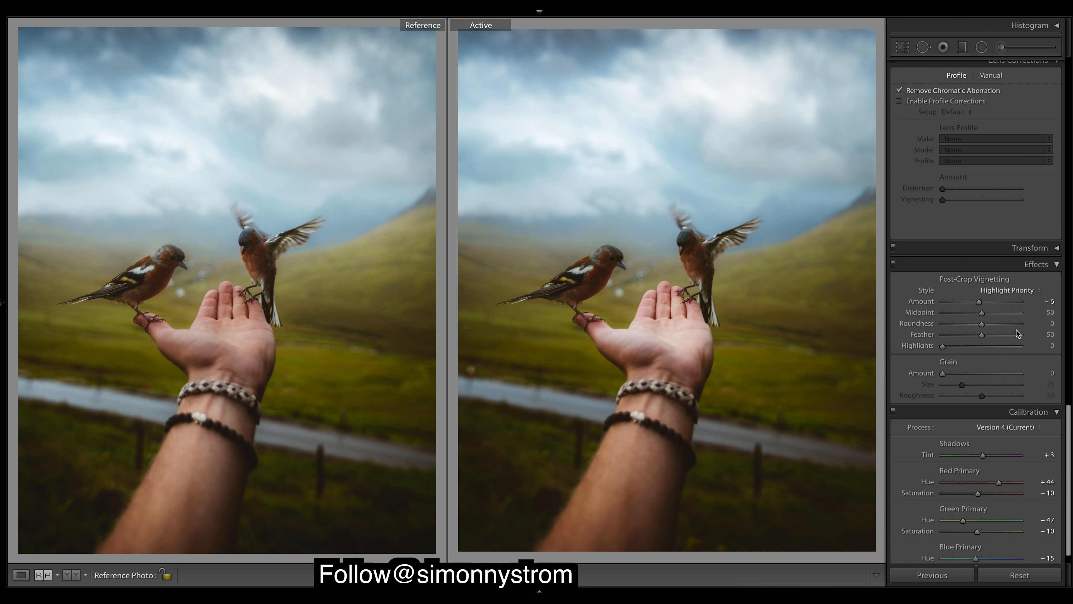
left_click(959, 374)
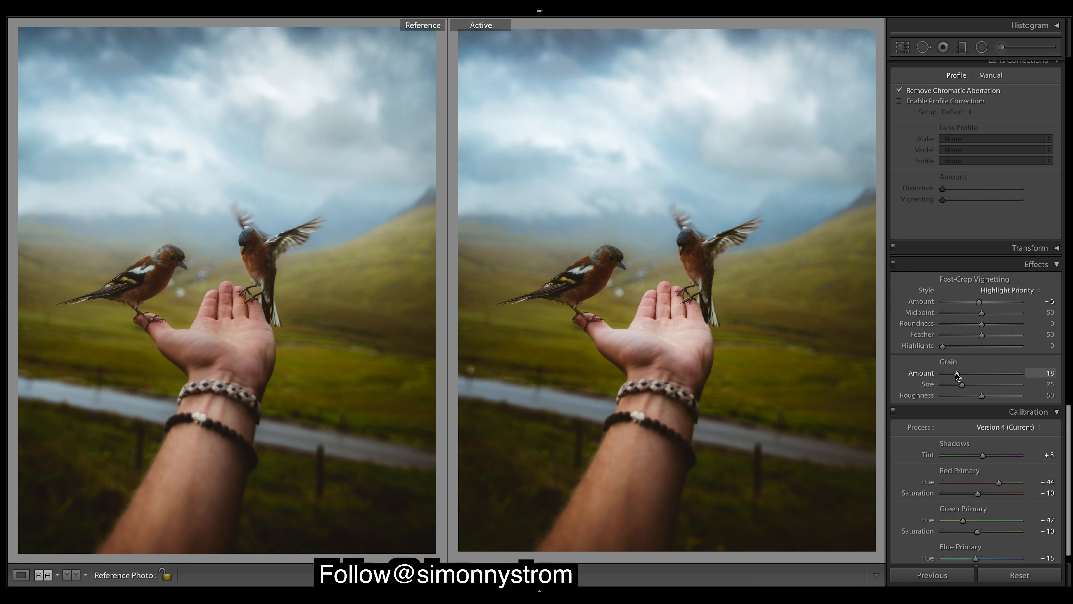
left_click_drag(956, 373, 954, 373)
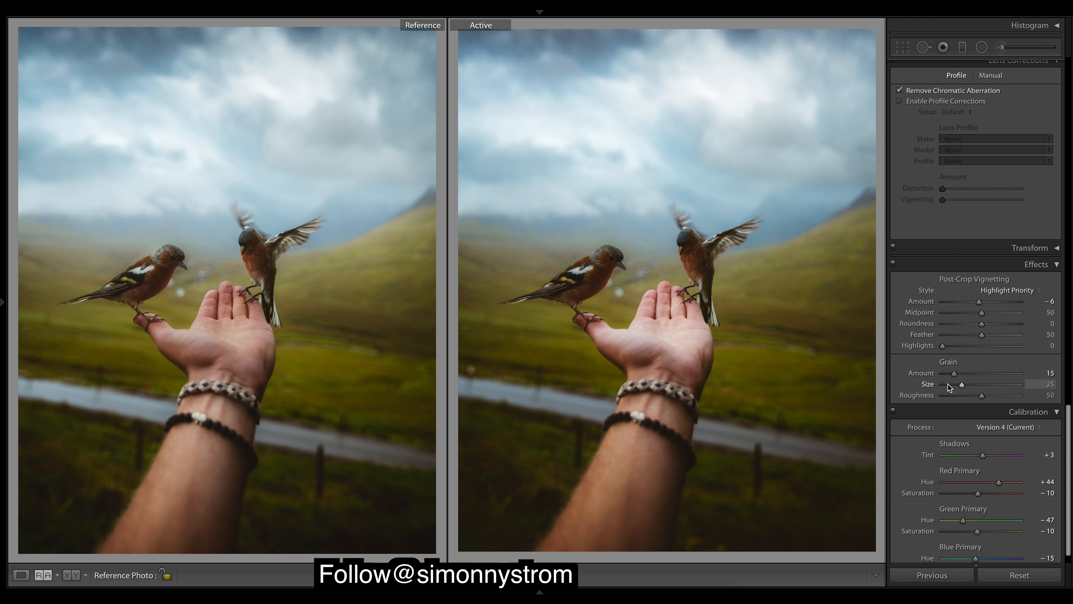
left_click_drag(960, 385, 965, 387)
left_click_drag(964, 386, 965, 386)
Select the sky graduated filter again, extend its fade slightly lower into the clouds, and finish the edit.
left_click_drag(1069, 442, 1069, 194)
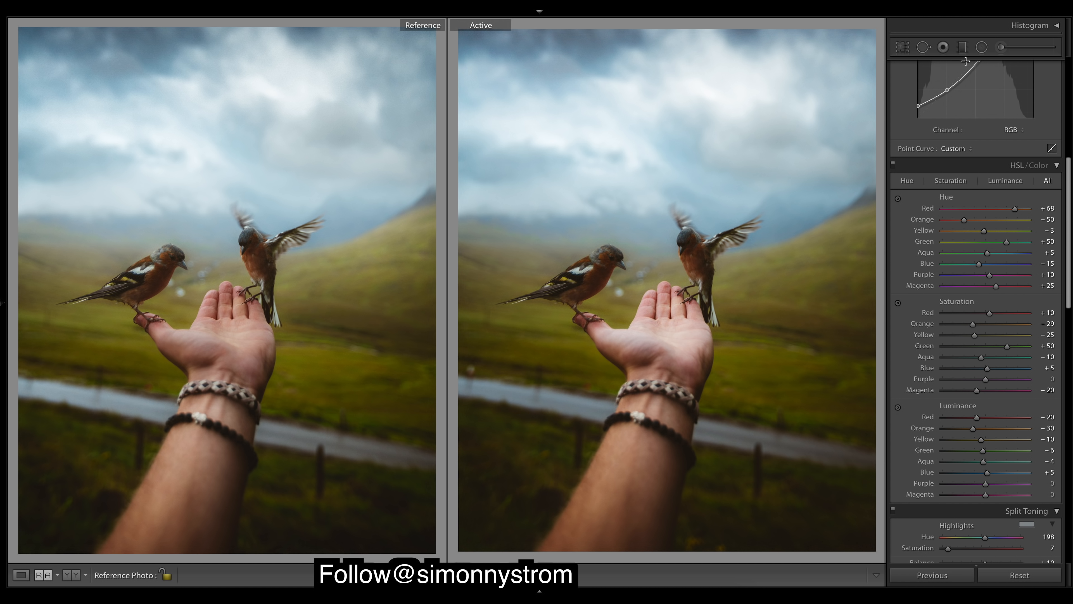
left_click(963, 47)
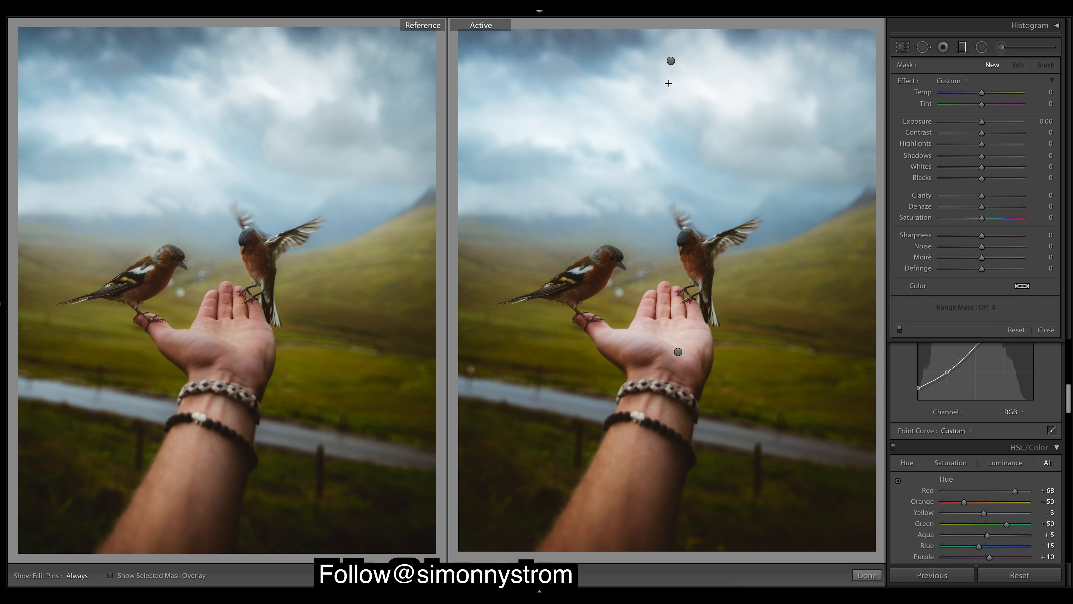
left_click(671, 61)
left_click_drag(673, 97, 674, 108)
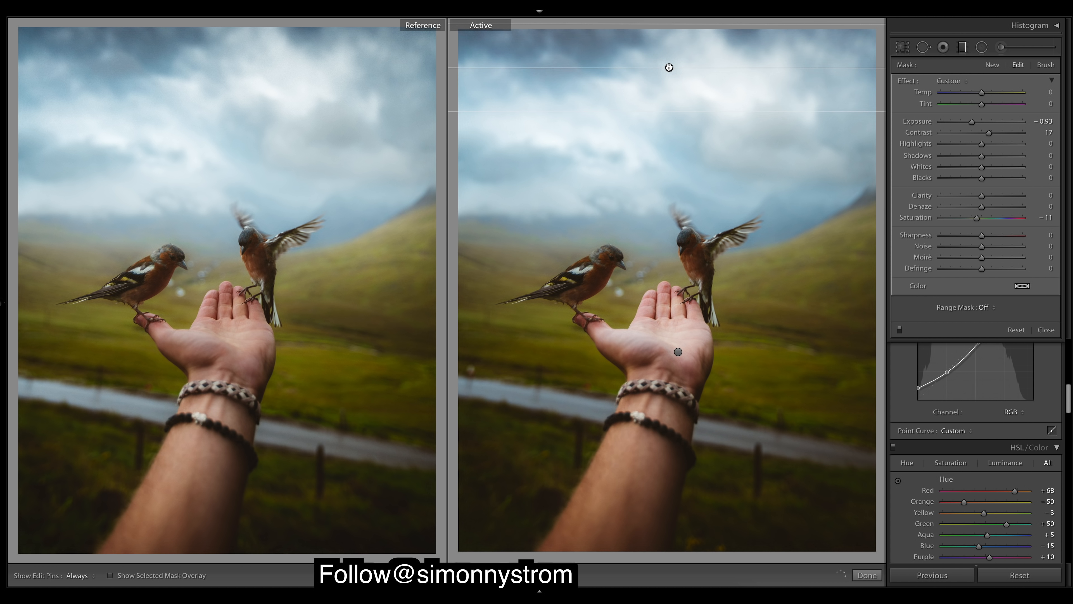
left_click(863, 577)
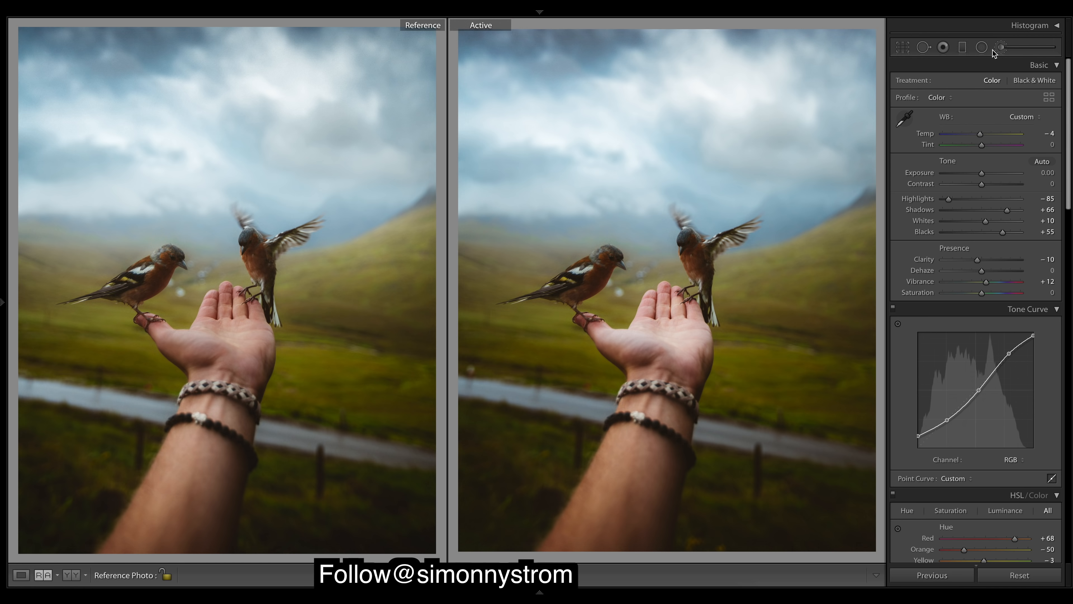
Raise the birds brush mask's Clarity and Exposure slightly, and finish the brush edit.
left_click(1001, 47)
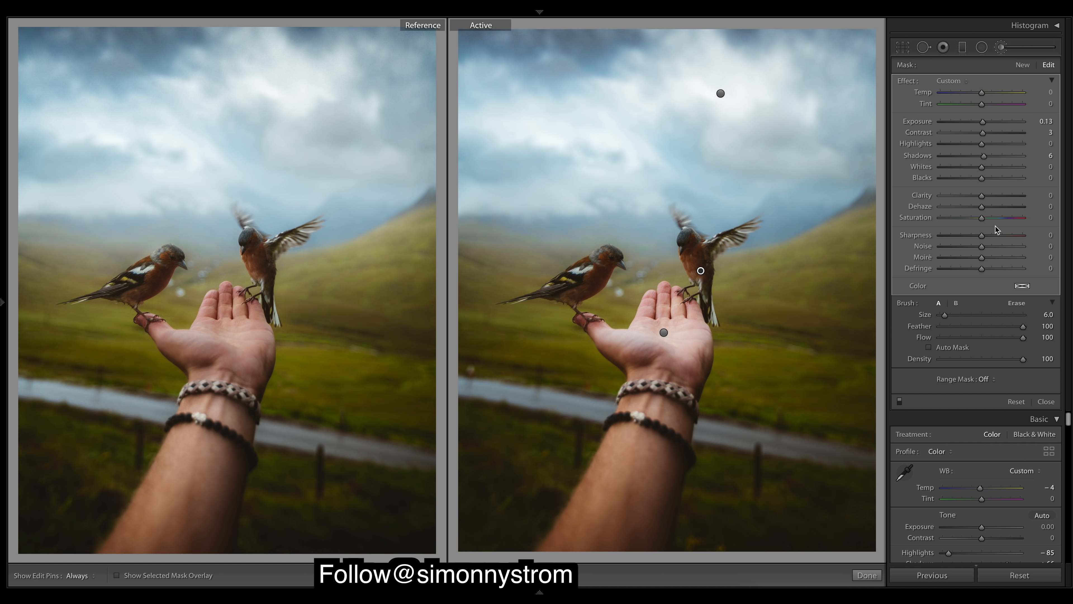
left_click_drag(981, 196, 984, 201)
left_click_drag(980, 122, 983, 123)
left_click_drag(983, 123, 984, 124)
left_click(874, 575)
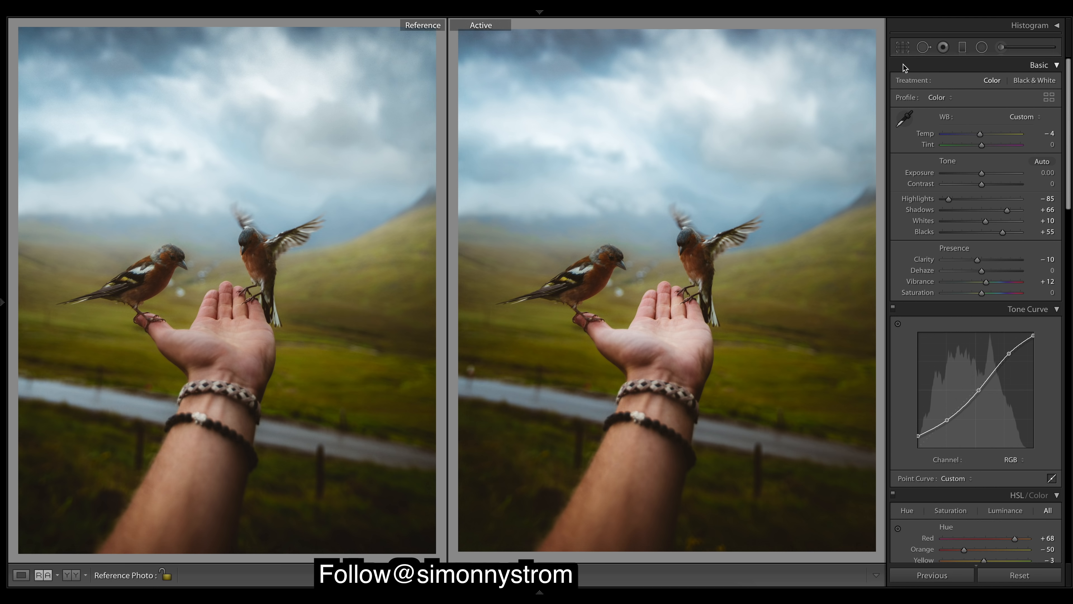
Select the hand's brush mask, check its coverage with the mask overlay, and set Exposure to -0.37 and Contrast to 10.
left_click(998, 46)
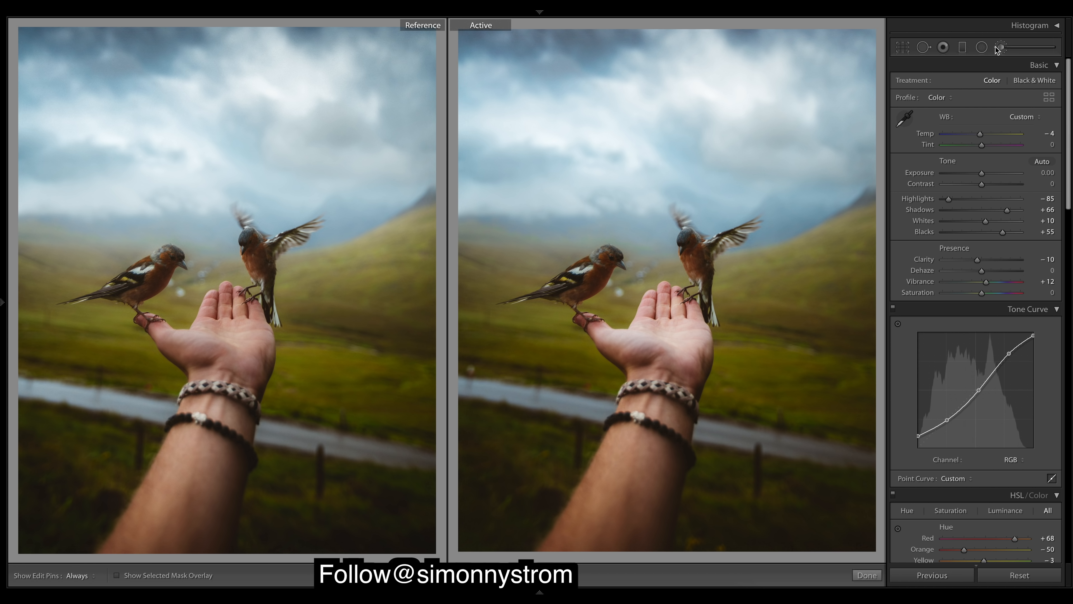
left_click(664, 333)
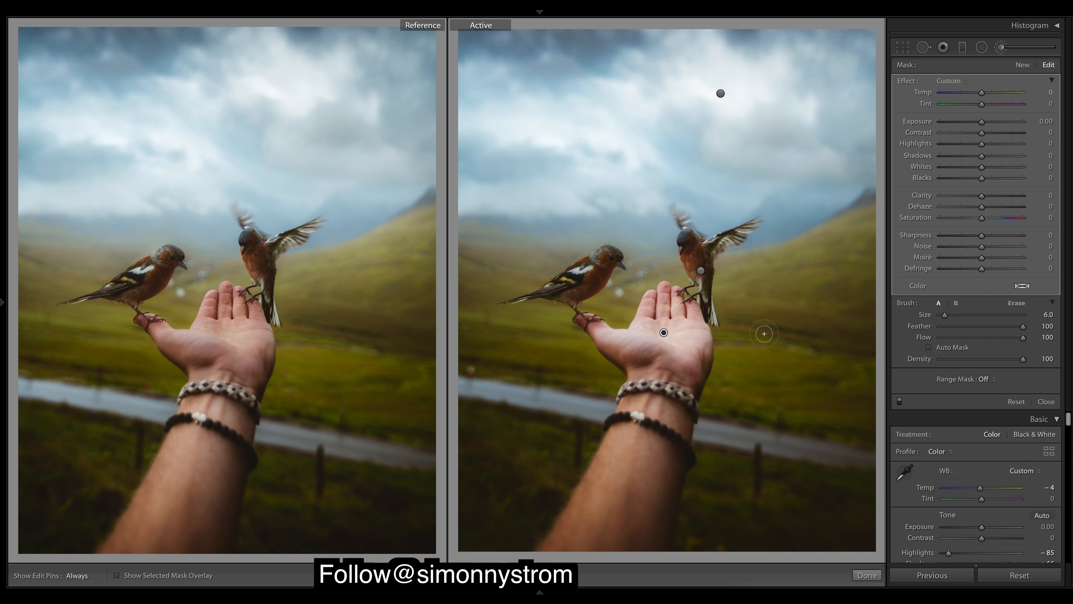
left_click(117, 576)
left_click(116, 575)
left_click(116, 576)
left_click(116, 575)
left_click_drag(982, 122, 979, 123)
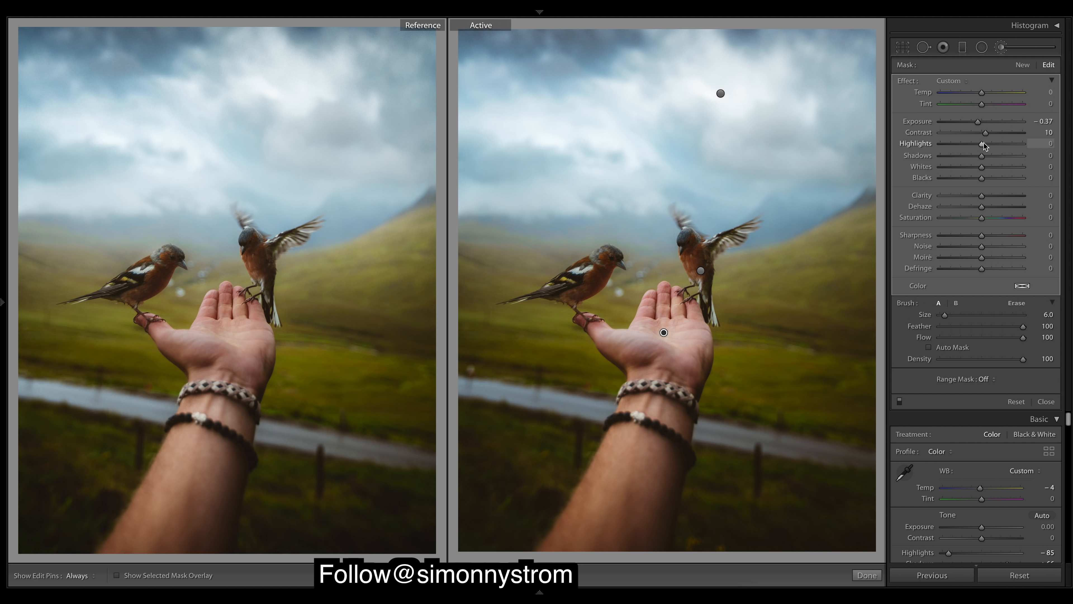
Set the hand mask's Highlights to -6, Shadows to -29 and Clarity to -4, and finish the brush edit.
left_click_drag(983, 142, 981, 142)
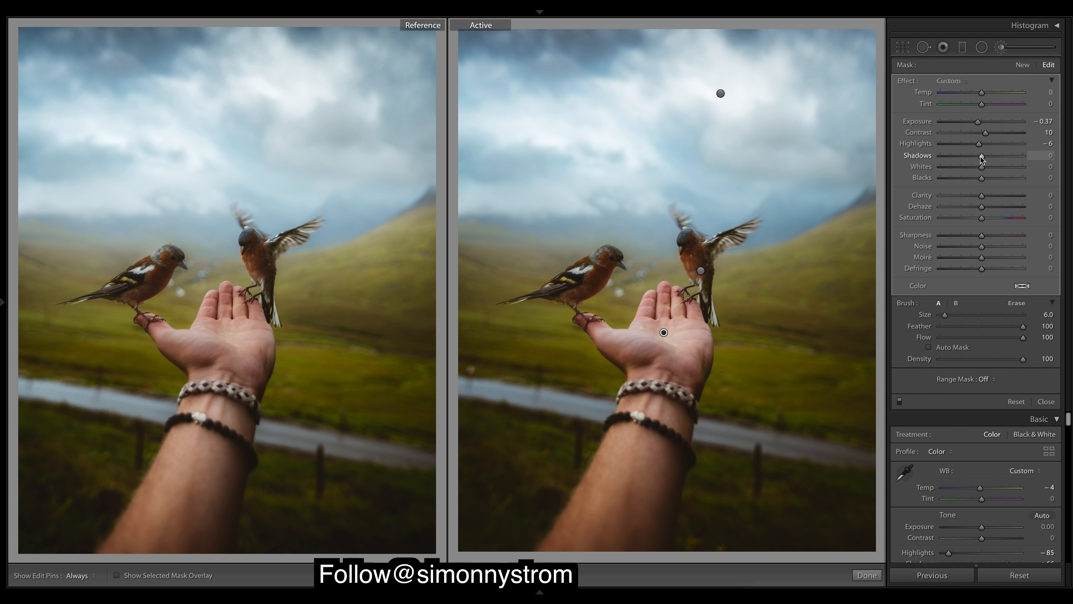
left_click_drag(981, 157, 973, 156)
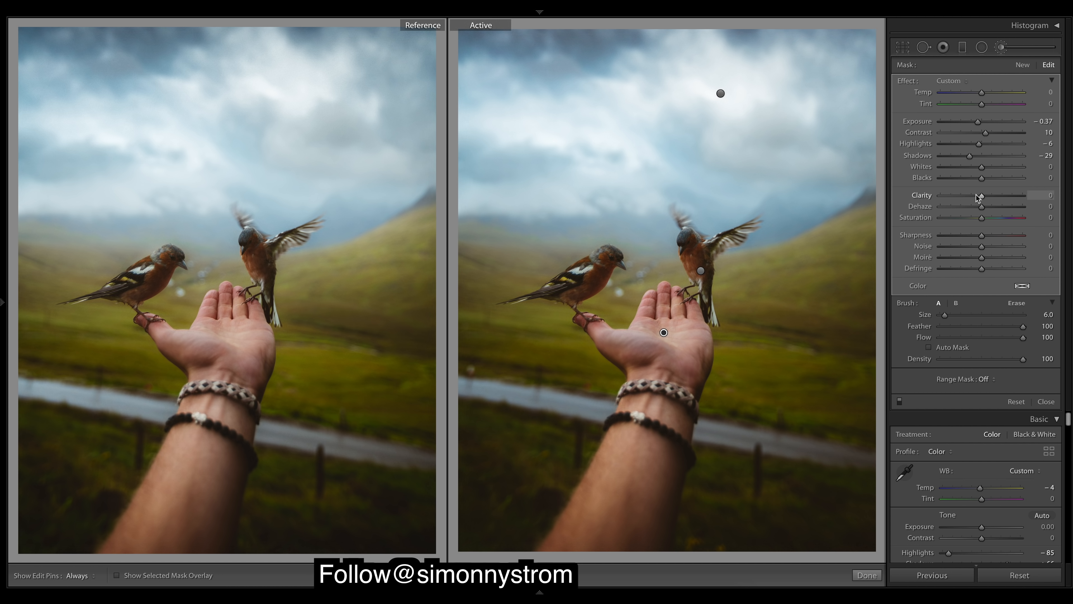
left_click_drag(980, 197, 979, 197)
left_click(866, 576)
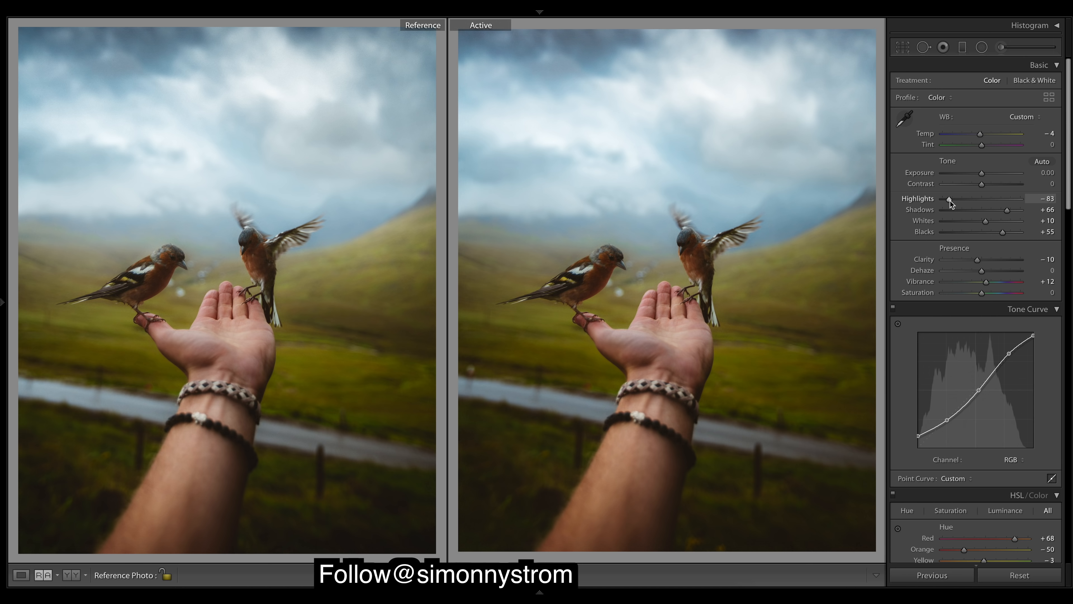
Undo a trial Highlights change, set the birds brush mask's Blacks to 10 and Exposure to 0.09, and finish the edit.
left_click_drag(953, 201, 956, 202)
key("ctrl+z")
left_click(1001, 47)
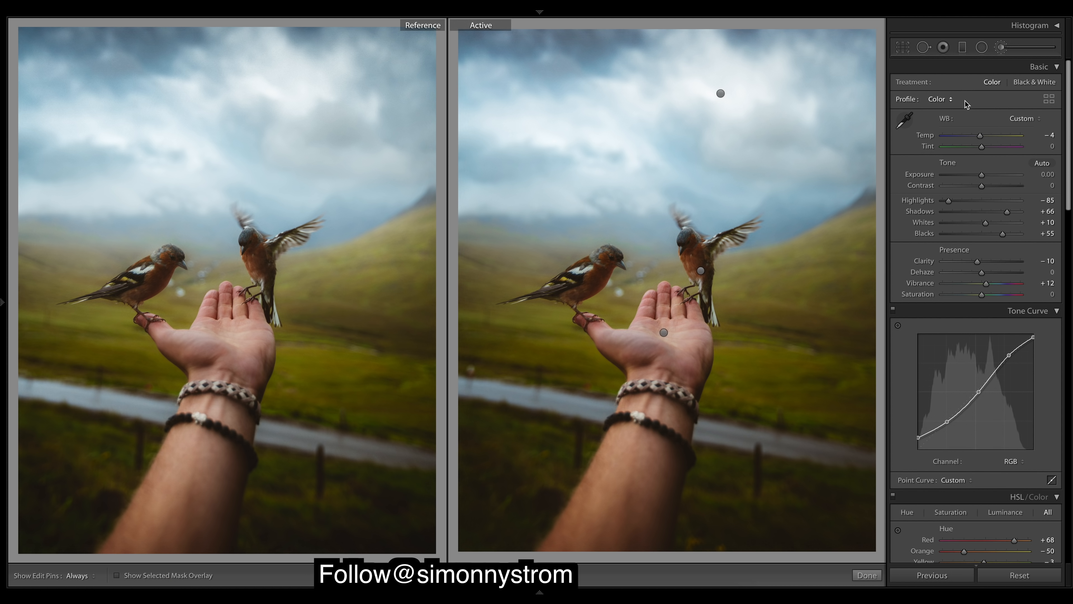
left_click(701, 270)
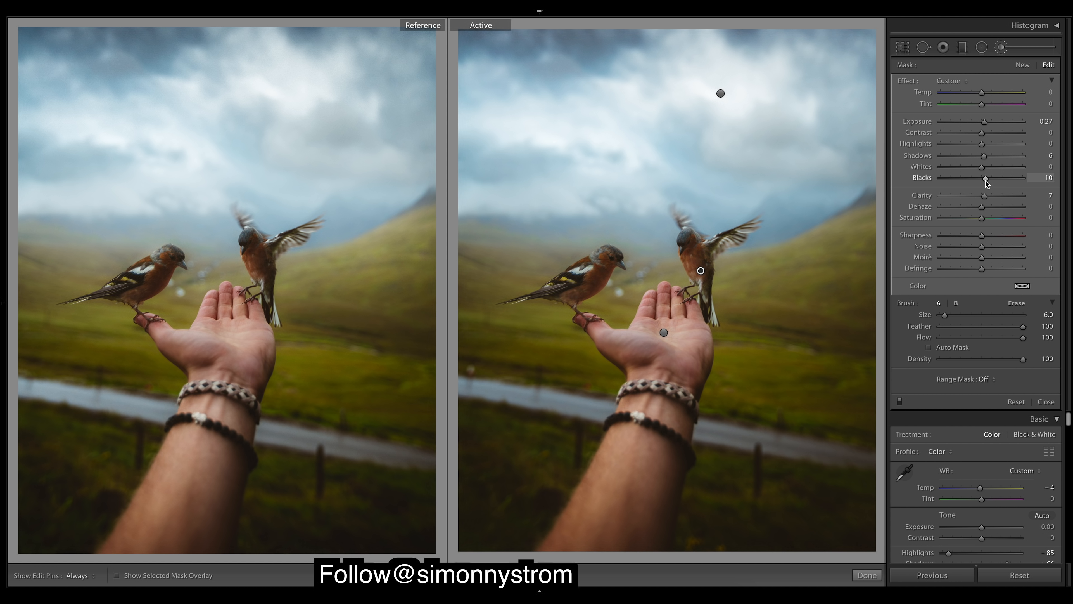
left_click_drag(985, 124, 982, 127)
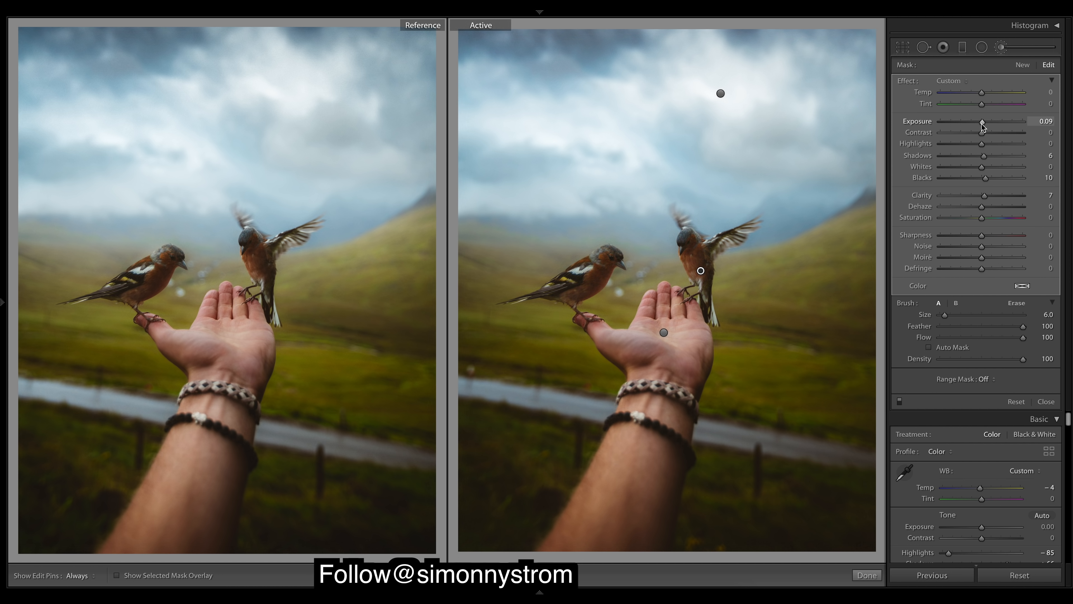
left_click(859, 572)
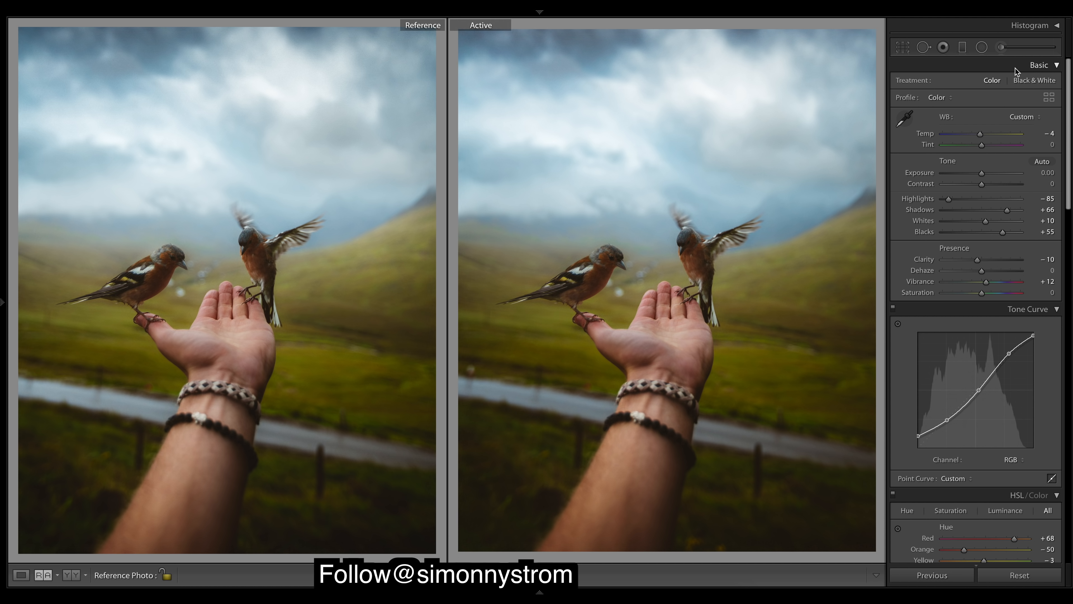
Create a brush mask with Exposure 0.15 and size 8, and paint along the pale strip of water to the wrist.
left_click(1008, 47)
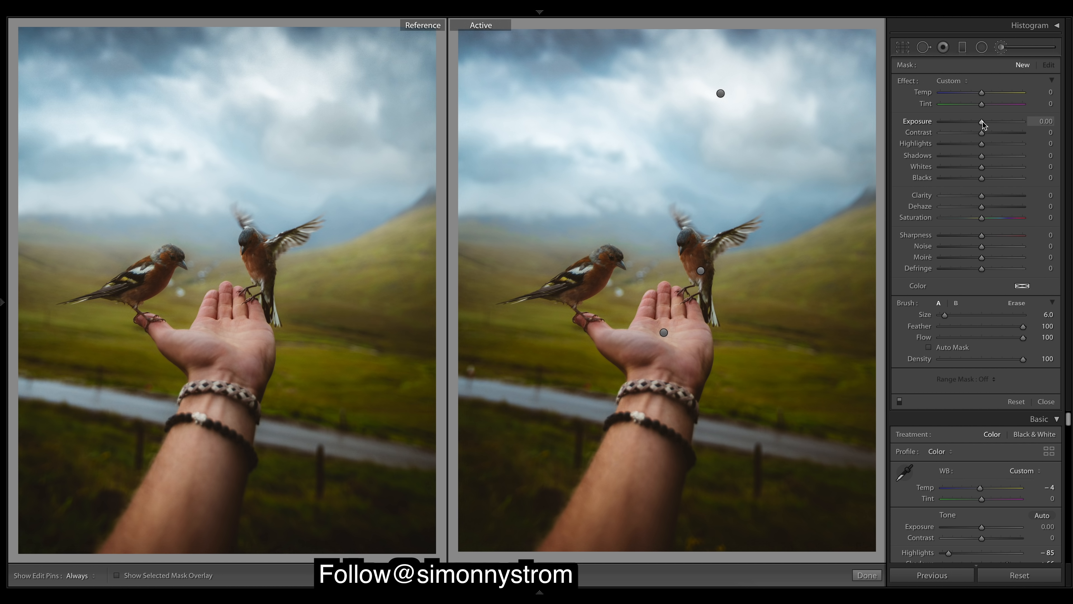
left_click_drag(983, 122, 983, 123)
left_click_drag(984, 123, 985, 123)
key("bracketright")
mouse_move(467, 387)
left_mouse_down()
mouse_move(592, 404)
mouse_move(661, 391)
left_mouse_up()
key("h")
key("h")
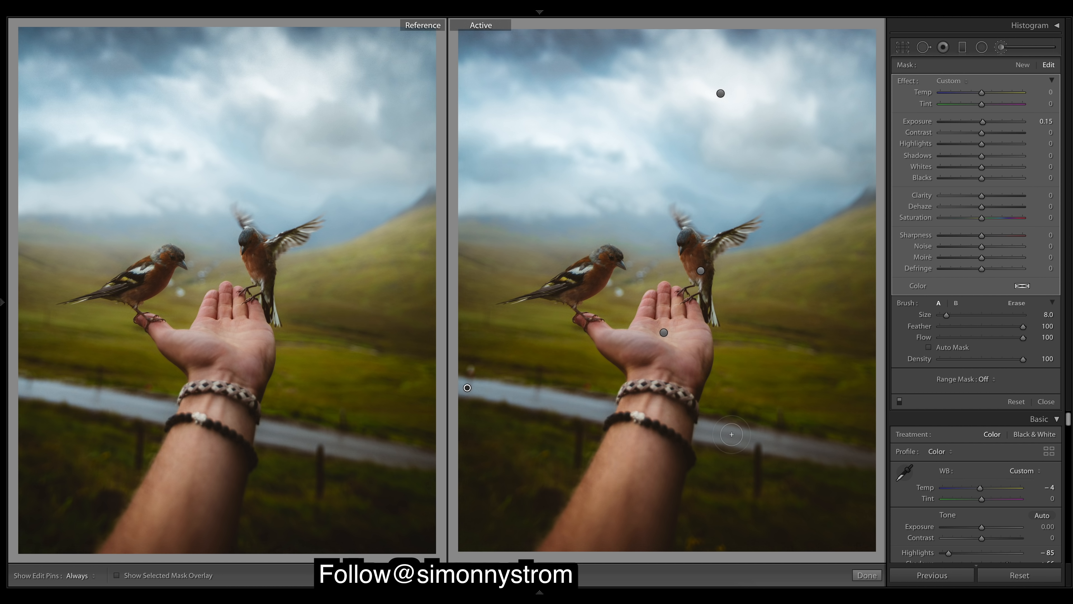
Enlarge the brush to size 11 and extend the brightening mask over the grass and hillside around the left bird.
scroll(732, 434, "up", 2)
scroll(731, 434, "up", 1)
key("h")
key("h")
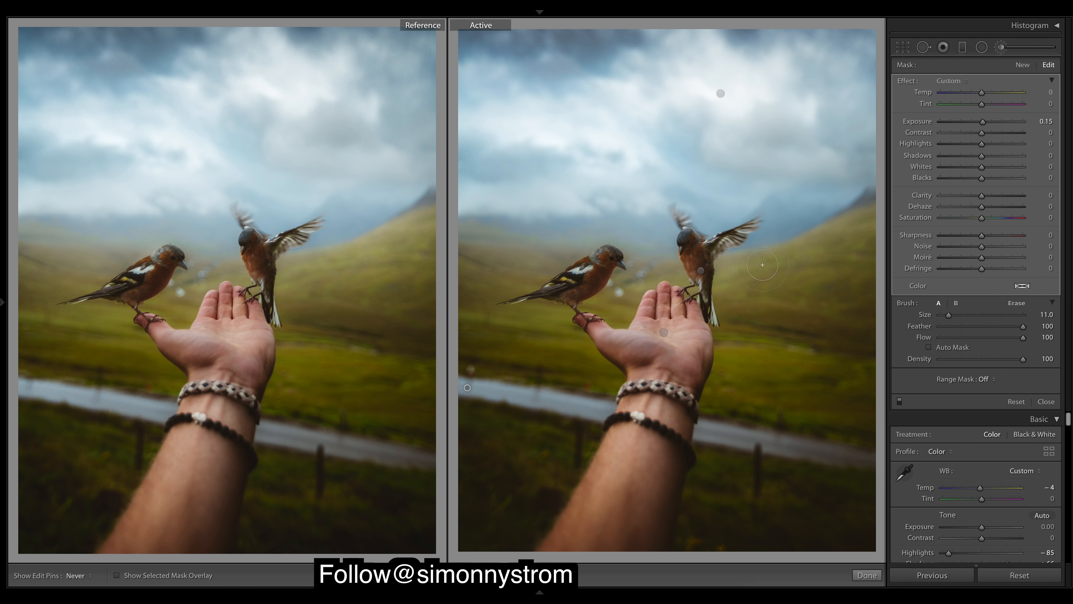
key("h")
key("h")
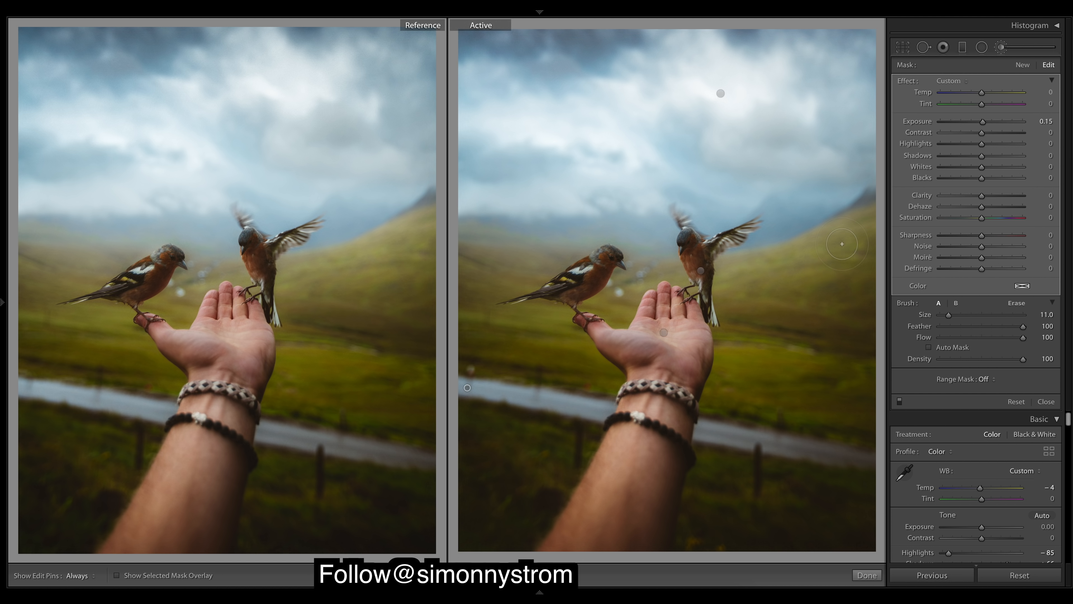
key("h")
key("h")
mouse_move(595, 355)
left_mouse_down()
mouse_move(570, 345)
mouse_move(484, 360)
left_mouse_up()
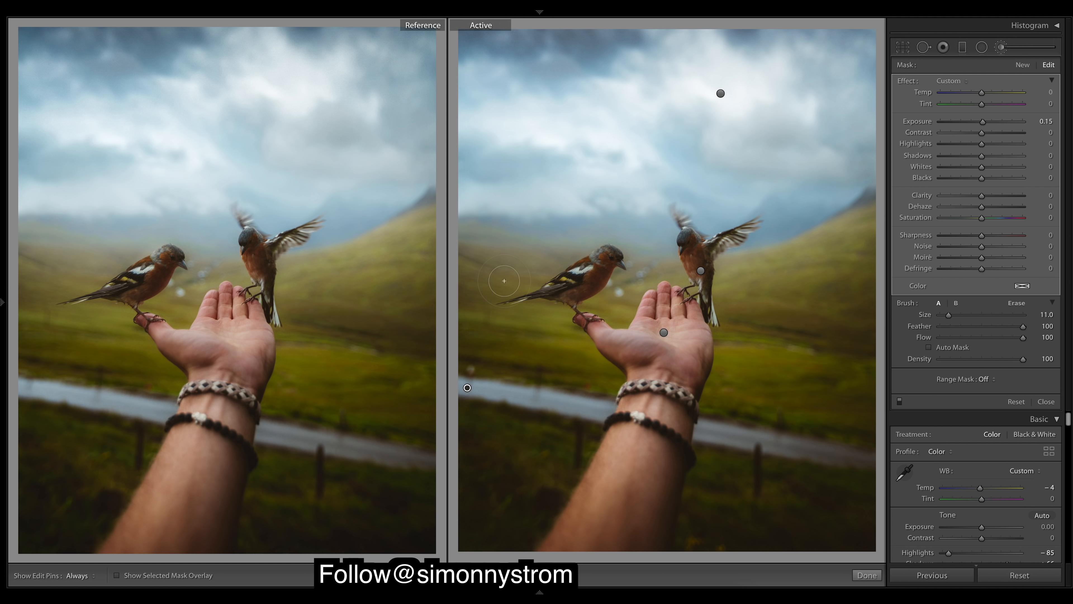
left_click_drag(517, 280, 573, 253)
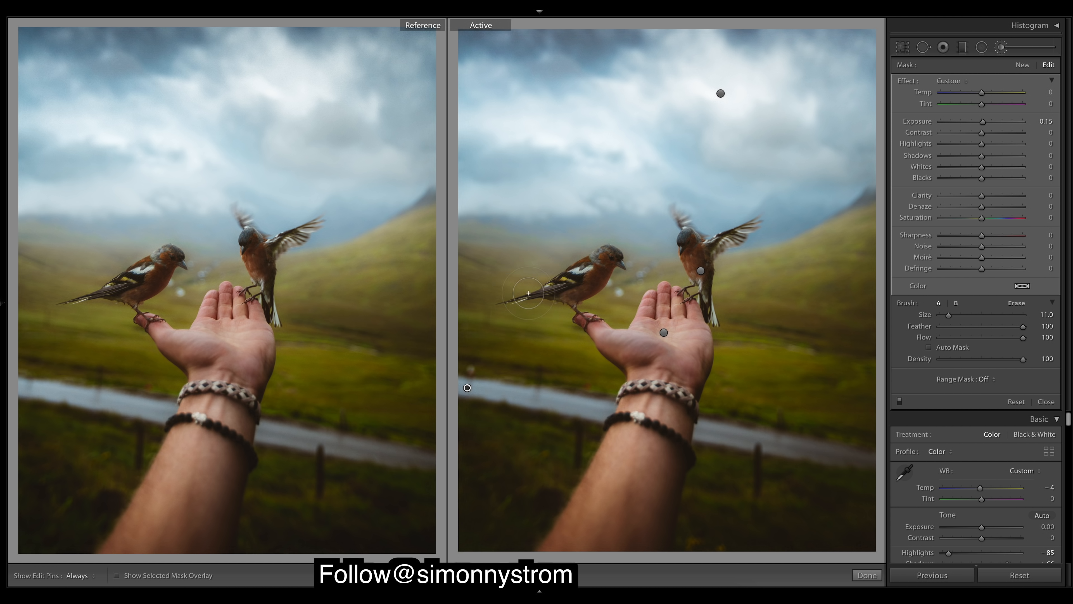
left_click_drag(527, 321, 482, 314)
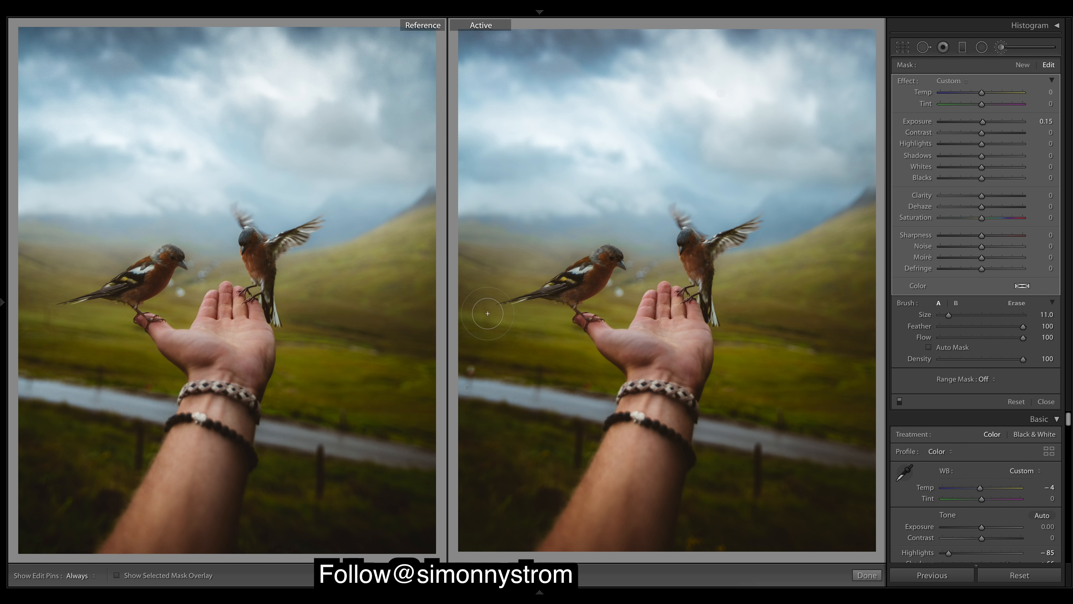
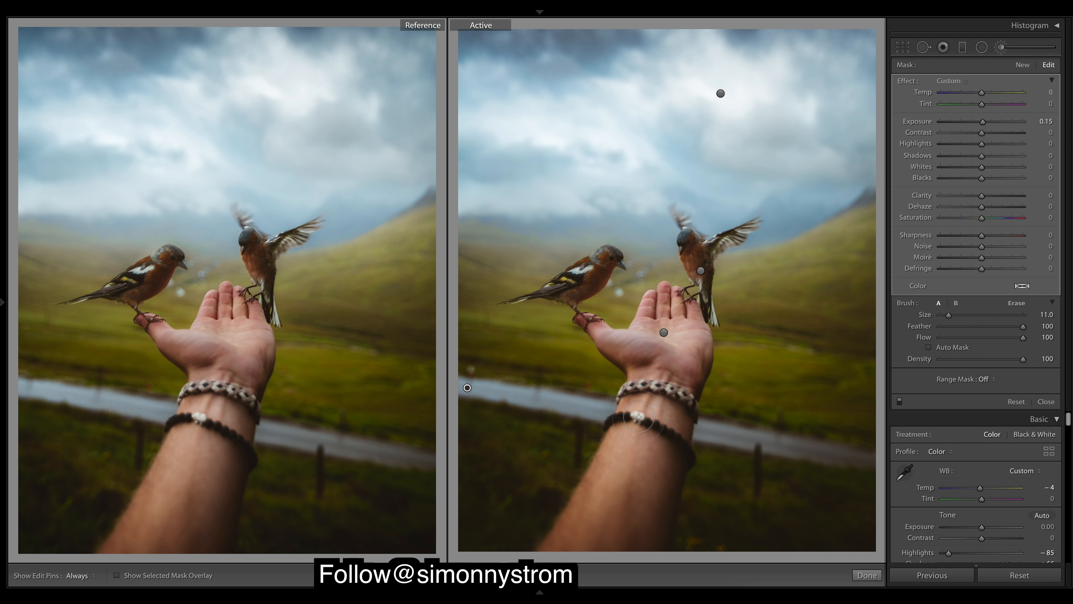
Compare the brightened landscape with the reference photo with the edit pins hidden and shown, and close the brush.
key("h")
key("h")
key("h")
key("h")
key("h")
key("h")
key("h")
key("h")
key("h")
key("k")
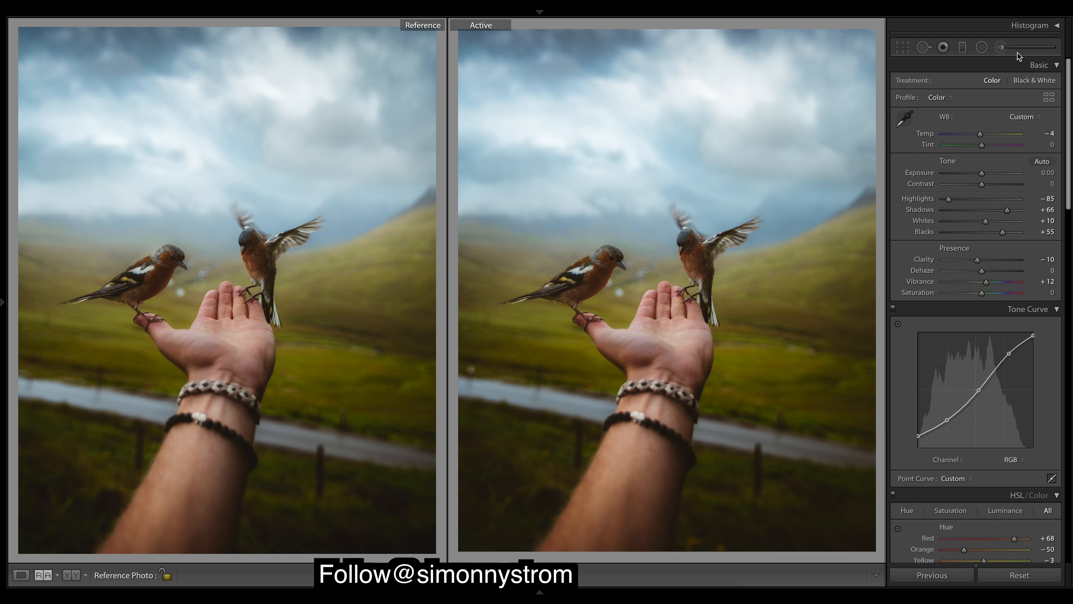
Start a new adjustment brush and reset its Contrast and Highlights to 0.
left_click(1001, 47)
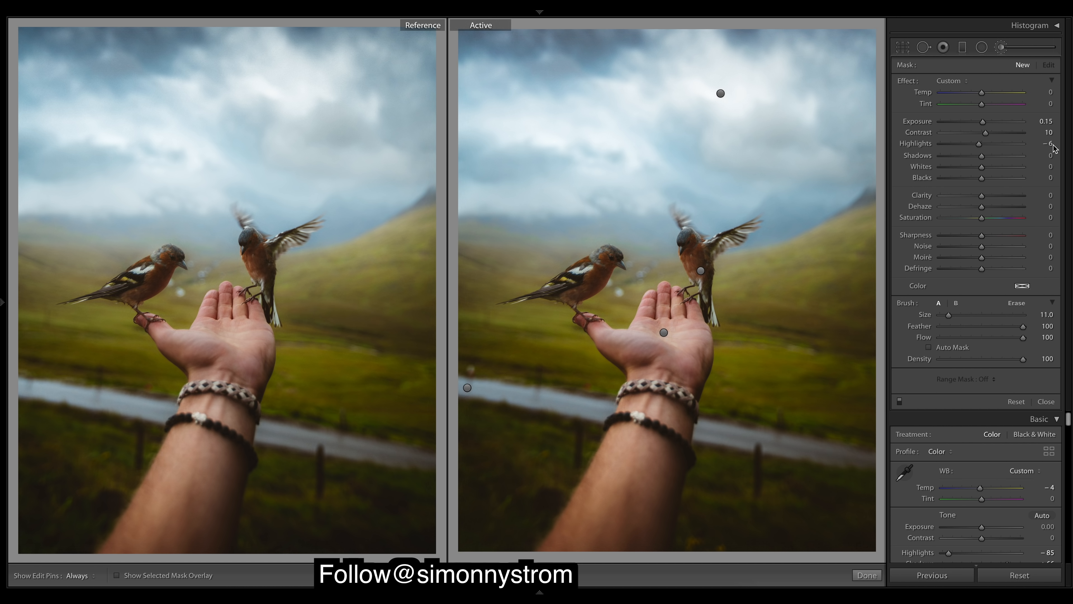
left_click(1002, 48)
left_click(1000, 48)
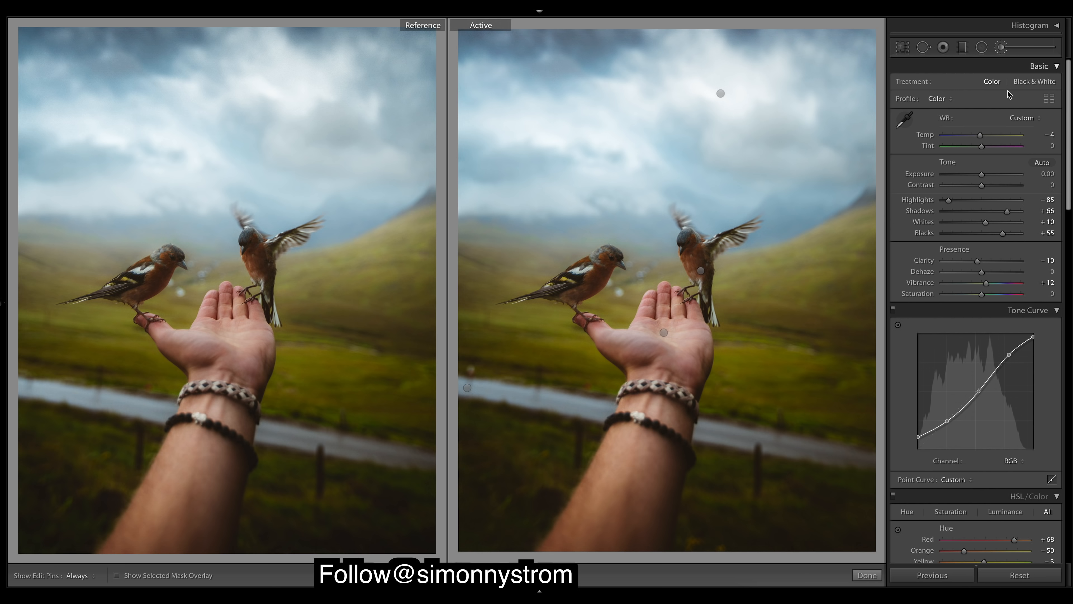
double_click(921, 133)
double_click(919, 142)
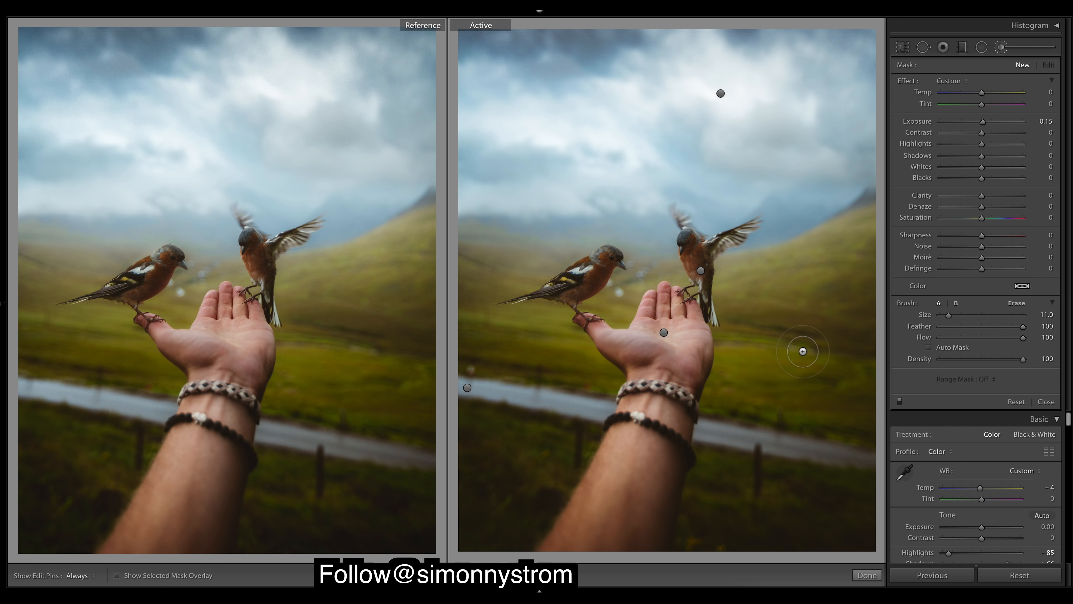
key("h")
key("h")
left_click(821, 347)
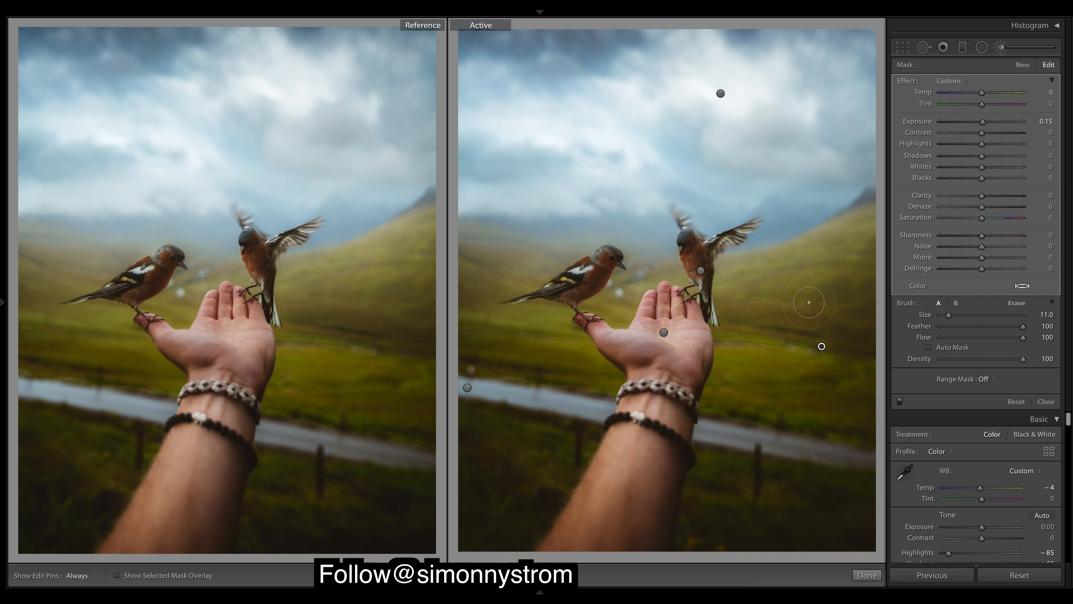
left_click_drag(983, 123, 980, 123)
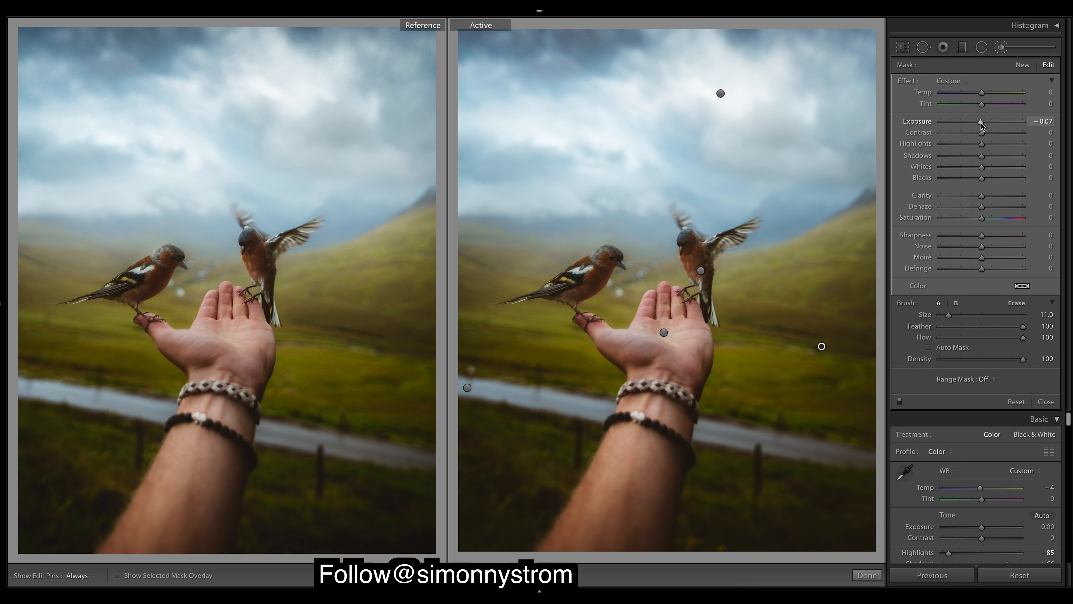
double_click(933, 123)
right_click(822, 346)
left_click(845, 361)
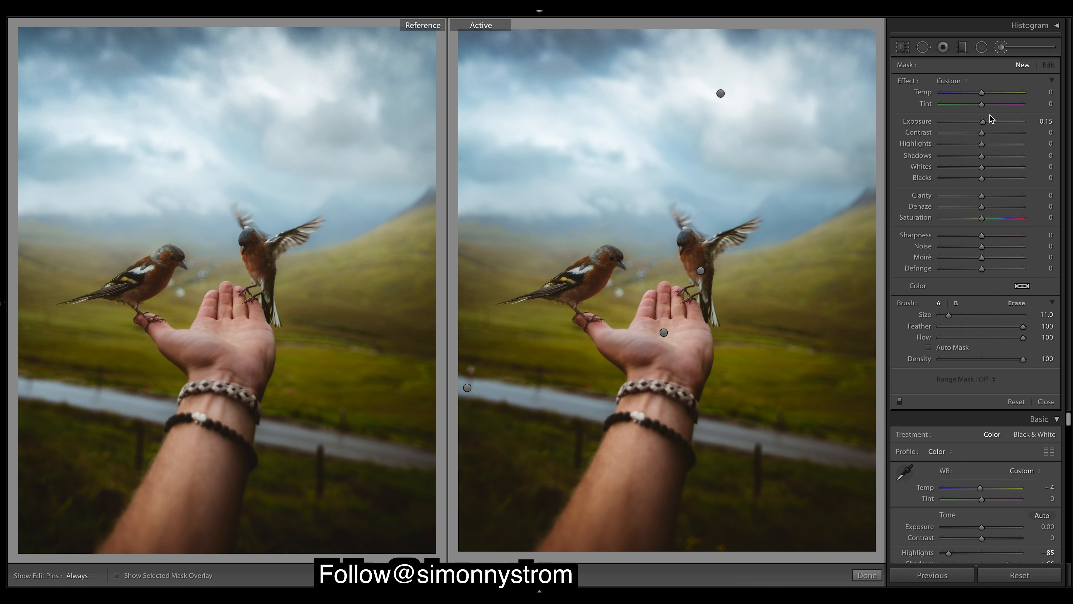
Paint a new brush mask with Exposure 0 and Shadows -5 over the grass to the right of the hand.
double_click(924, 124)
left_click_drag(821, 338, 736, 325)
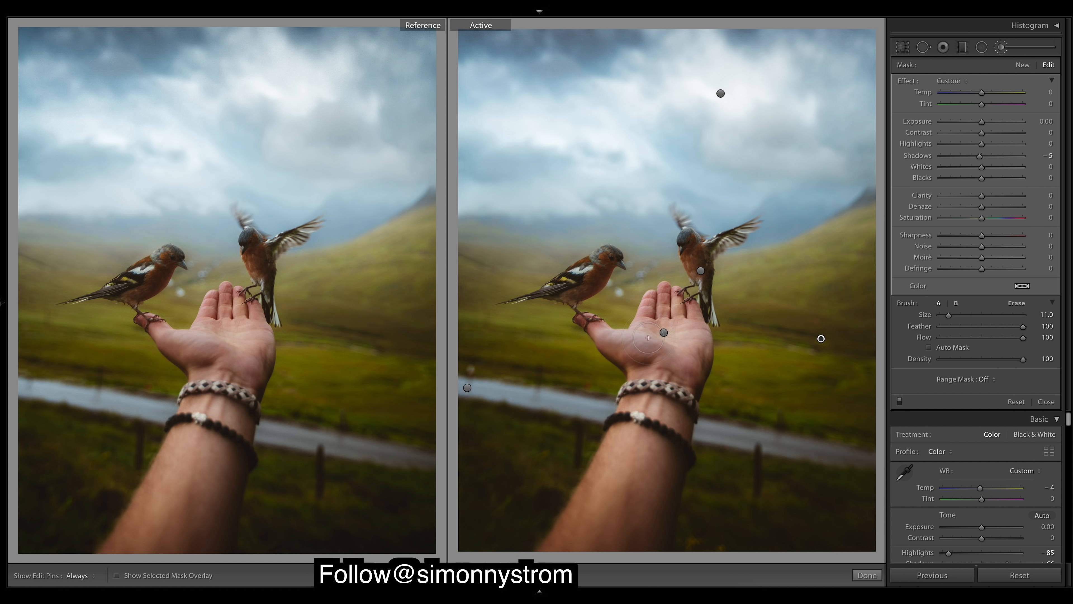
Compare the darkened grass beside the hand with the reference with pins hidden and shown, and finish the brush edit.
key("h")
key("h")
key("h")
key("h")
key("h")
key("h")
key("h")
key("h")
key("h")
key("h")
key("h")
key("h")
key("h")
left_click(869, 575)
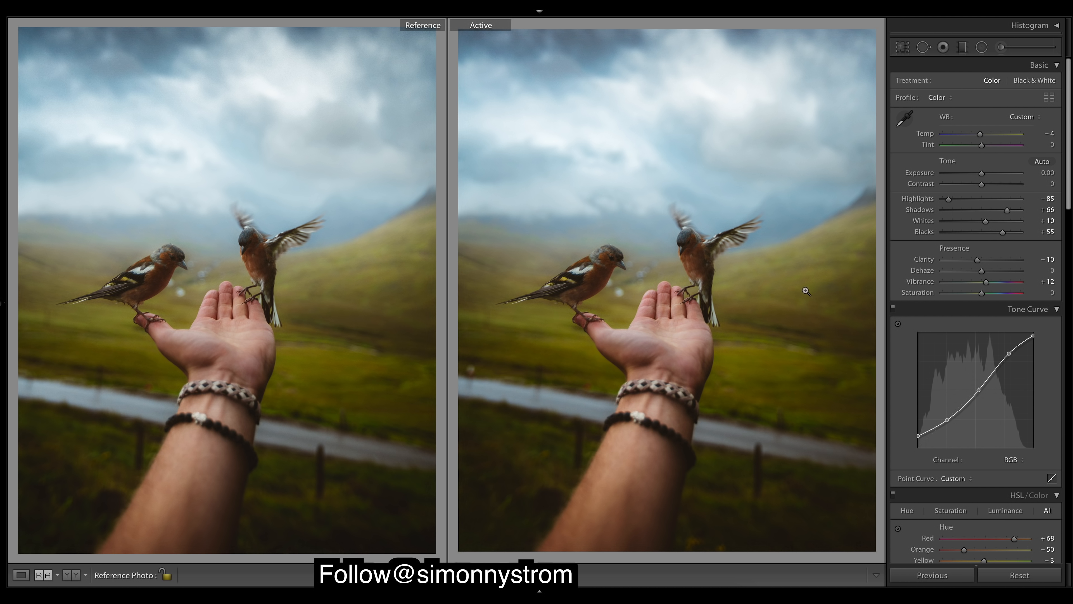
Set Whites to 8 on the hand's brush mask and to 7 on the birds' brush mask, and close the brush.
left_click(1006, 48)
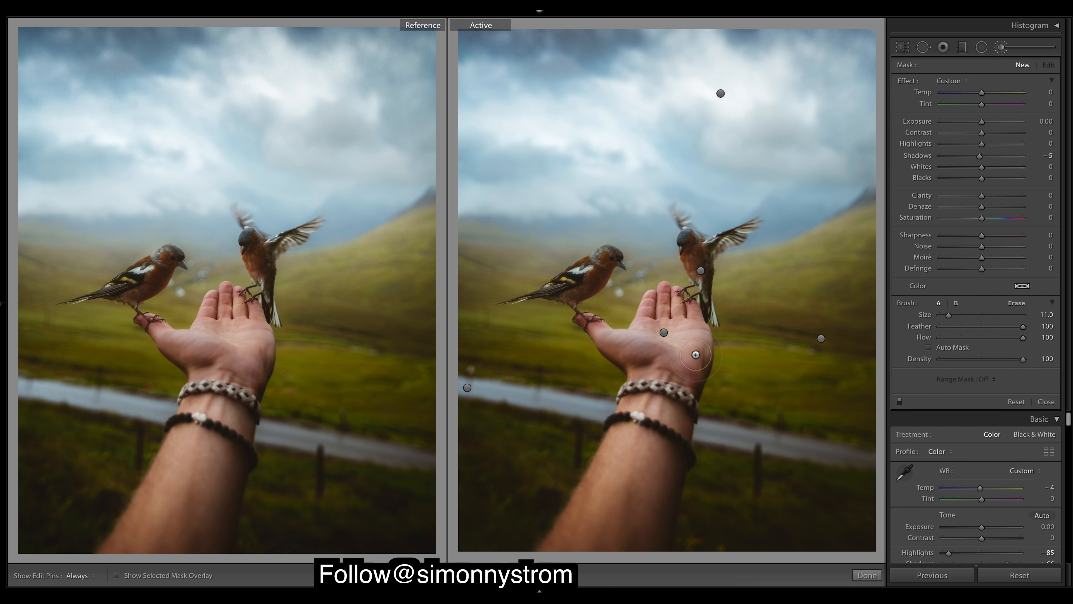
left_click(664, 333)
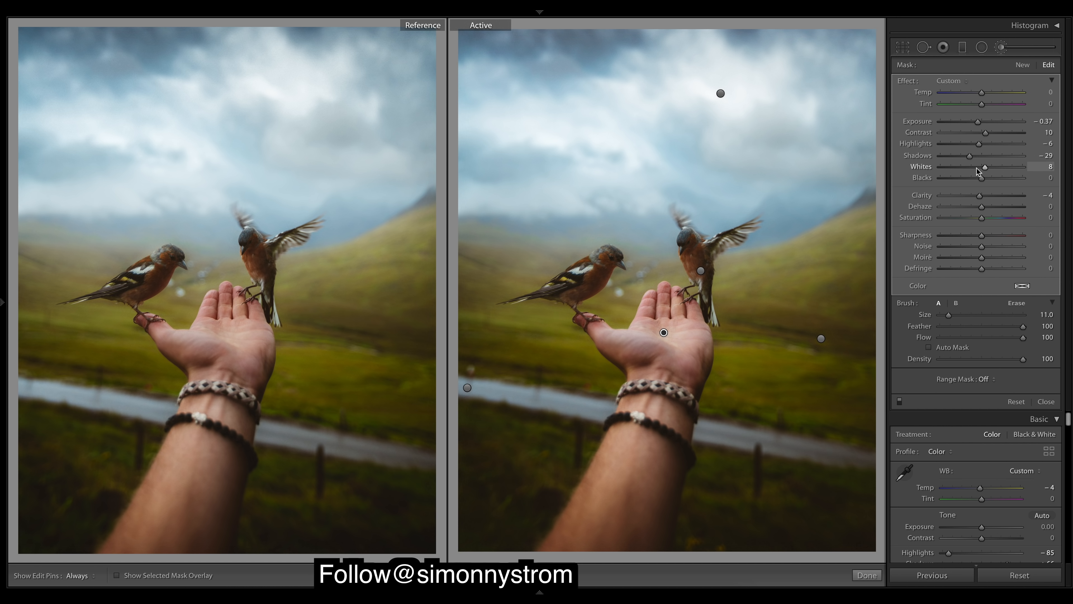
left_click(998, 47)
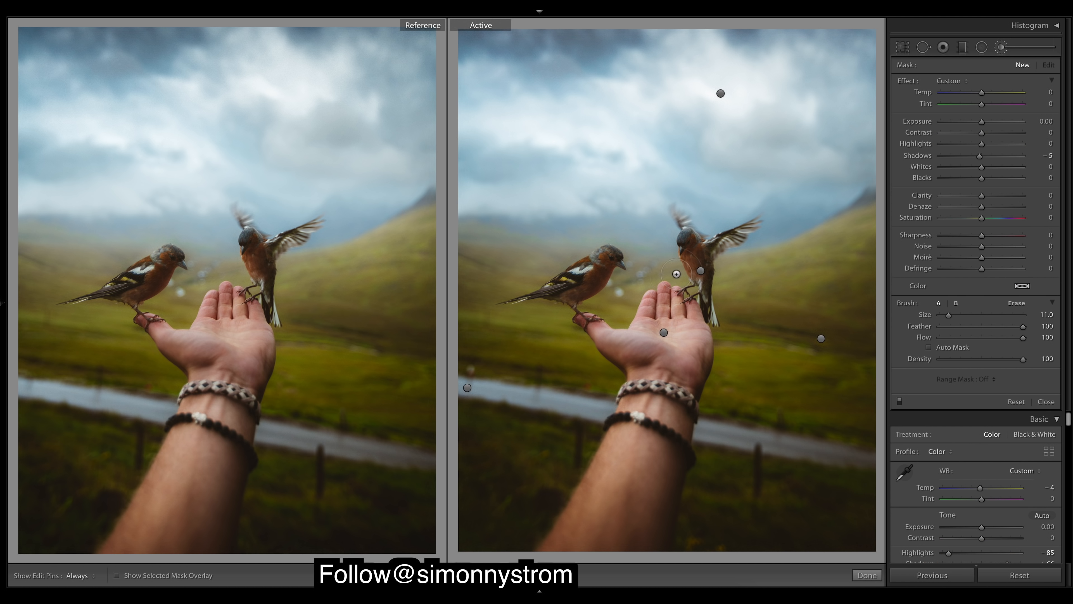
left_click(701, 271)
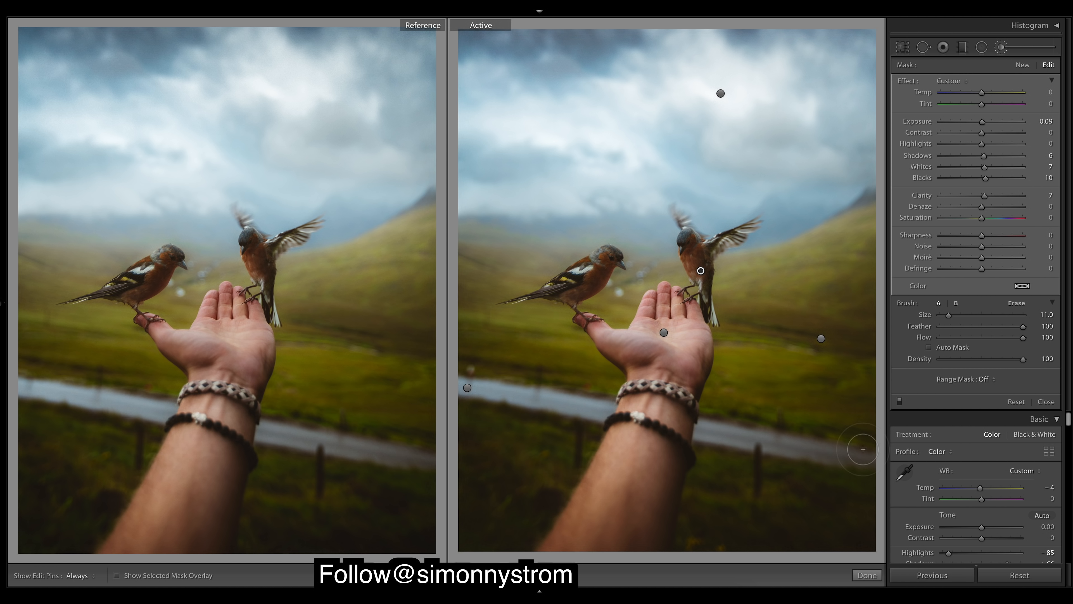
left_click(1006, 49)
Reselect the landscape brightening mask, extend it over the grass on both sides of the palm and wrist, and close the brush.
left_click(1006, 48)
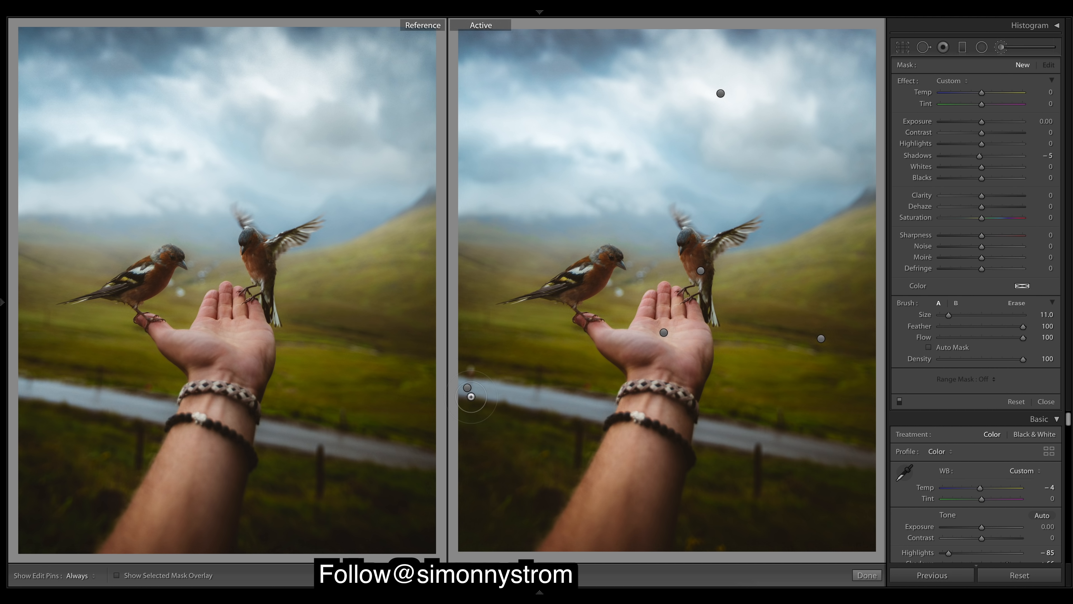
left_click(467, 388)
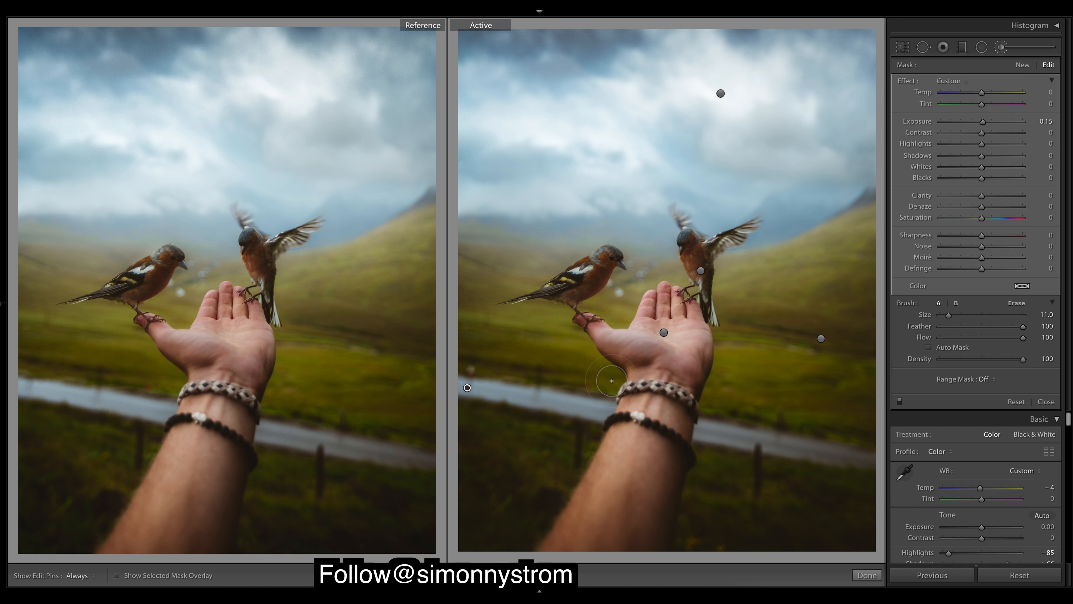
left_click_drag(611, 381, 594, 365)
left_click_drag(726, 346, 725, 323)
key("h")
mouse_move(711, 398)
left_mouse_down()
mouse_move(720, 379)
mouse_move(731, 382)
left_mouse_up()
key("h")
key("h")
key("h")
left_click(1000, 46)
Select the birds' brush mask, set its Sharpness to 5, and close the brush.
left_click(1000, 47)
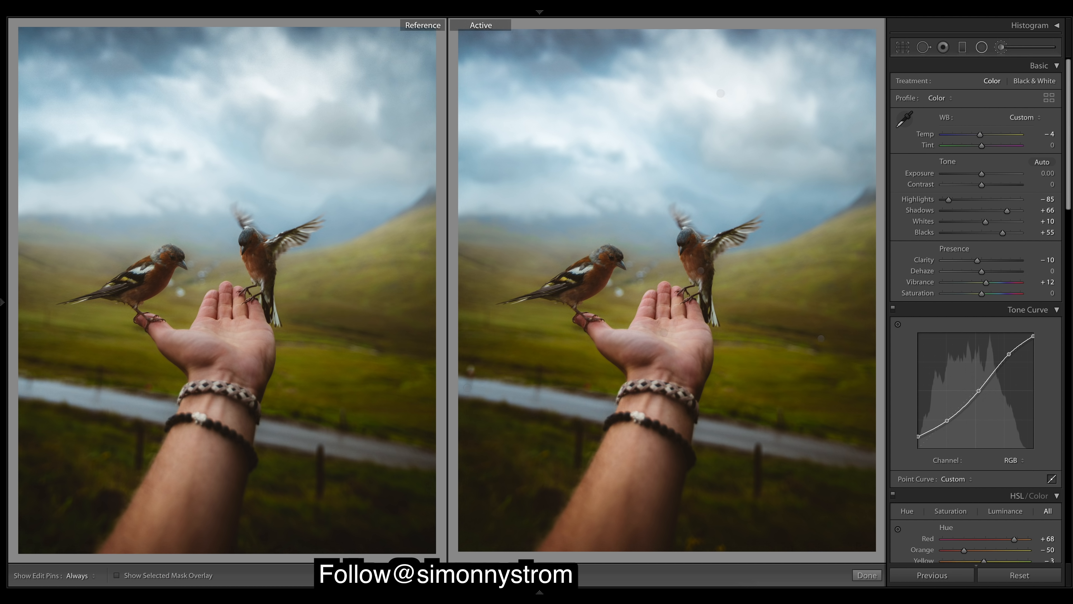
left_click(701, 271)
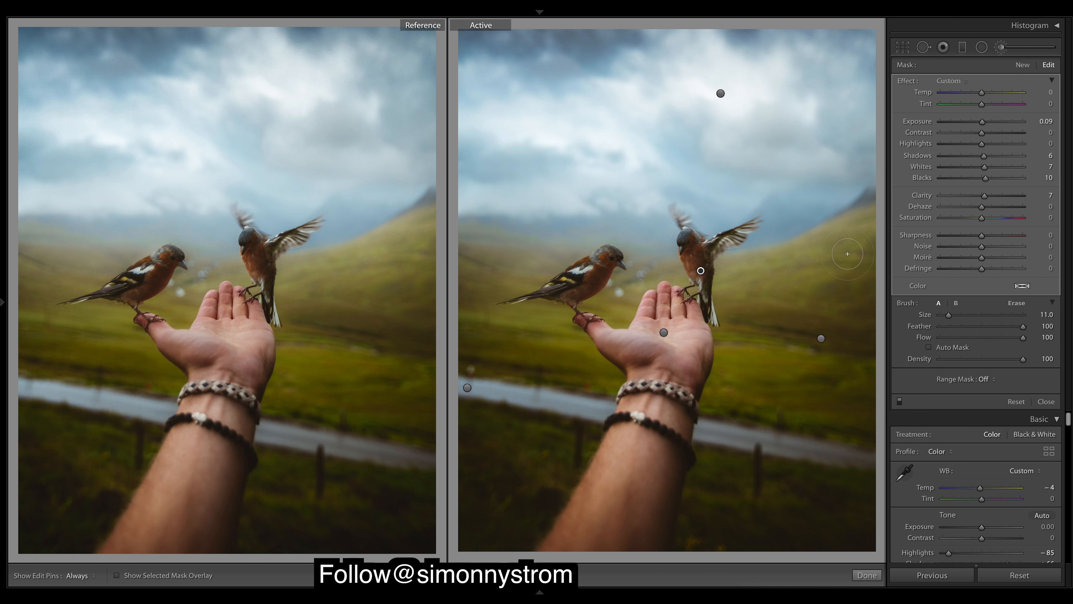
left_click(991, 235)
left_click(990, 235)
left_click_drag(991, 237, 985, 238)
left_click_drag(985, 239, 983, 240)
left_click(867, 575)
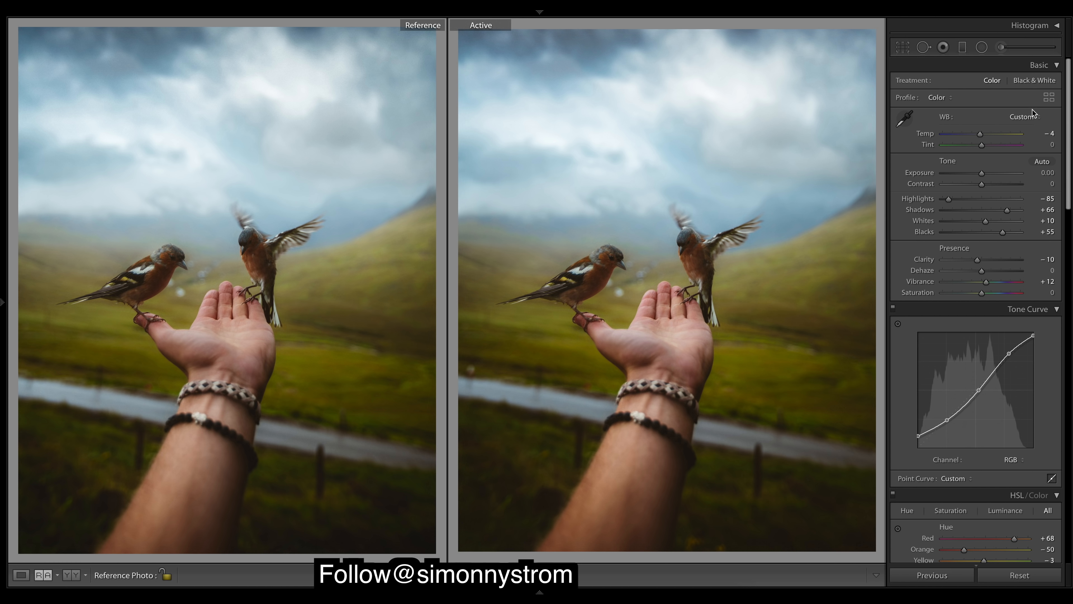
Select the hand's brush mask, raise its Contrast to 18, and close the brush.
left_click(1003, 47)
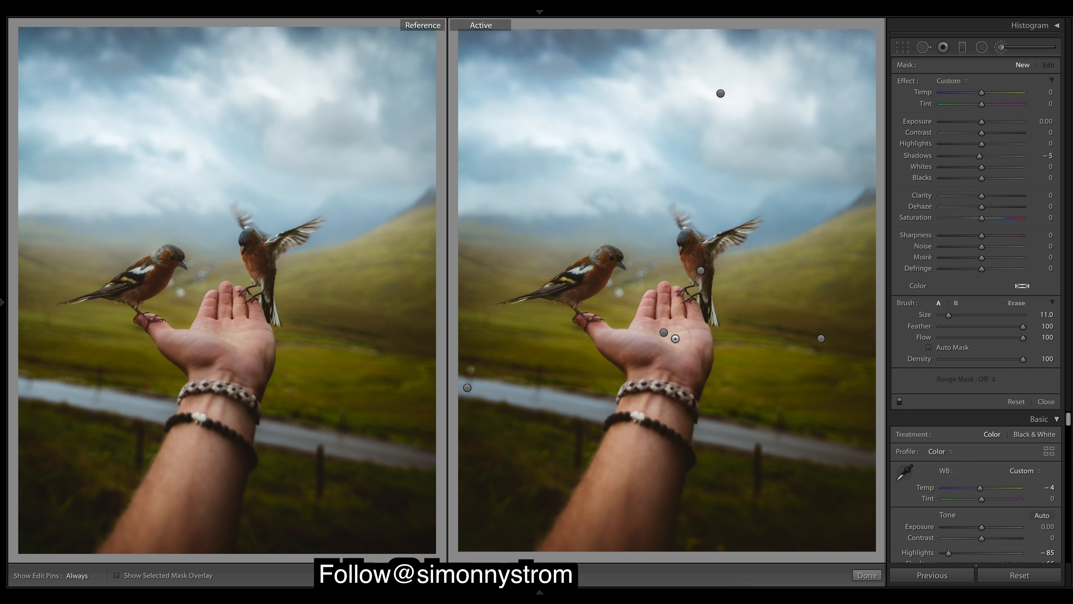
left_click(664, 333)
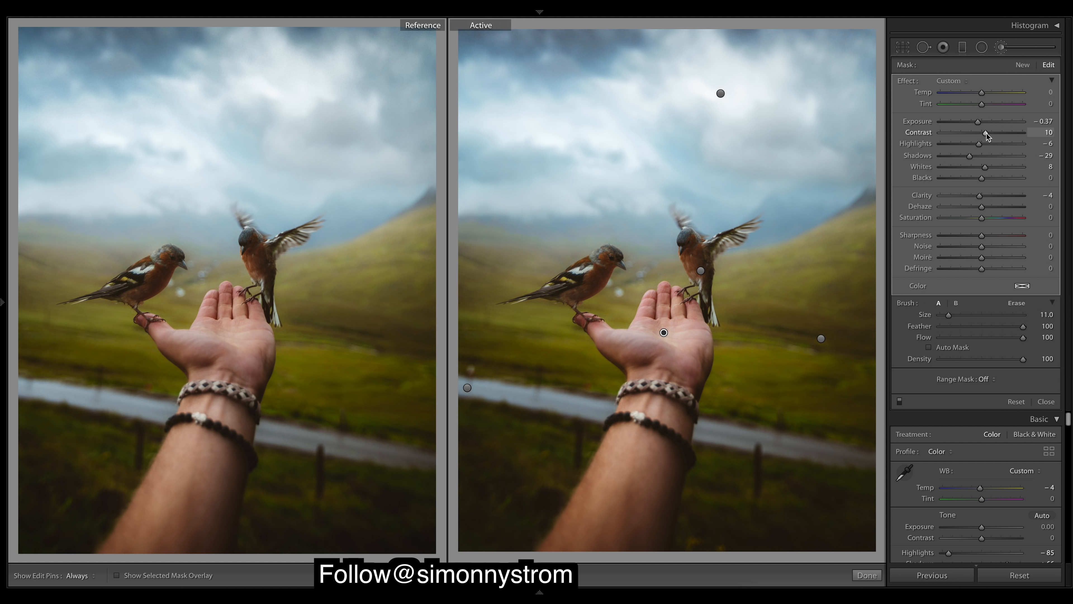
mouse_move(989, 133)
left_mouse_down()
mouse_move(965, 135)
mouse_move(987, 136)
left_mouse_up()
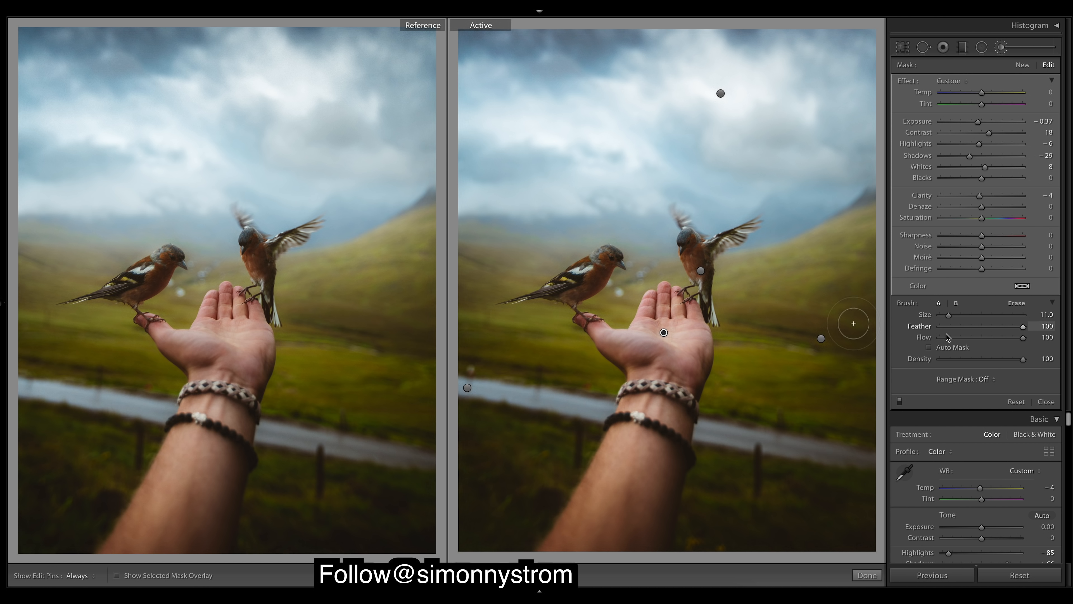
left_click(873, 575)
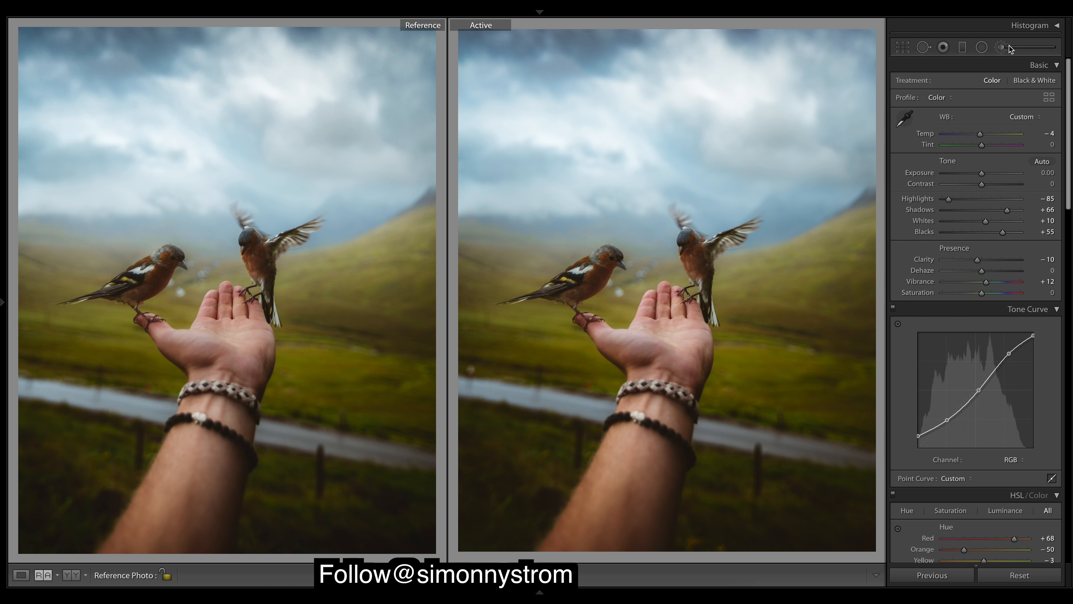
Paint a new brush mask across the fingers with Contrast 5 and Shadows 0, and close the brush.
left_click(1001, 47)
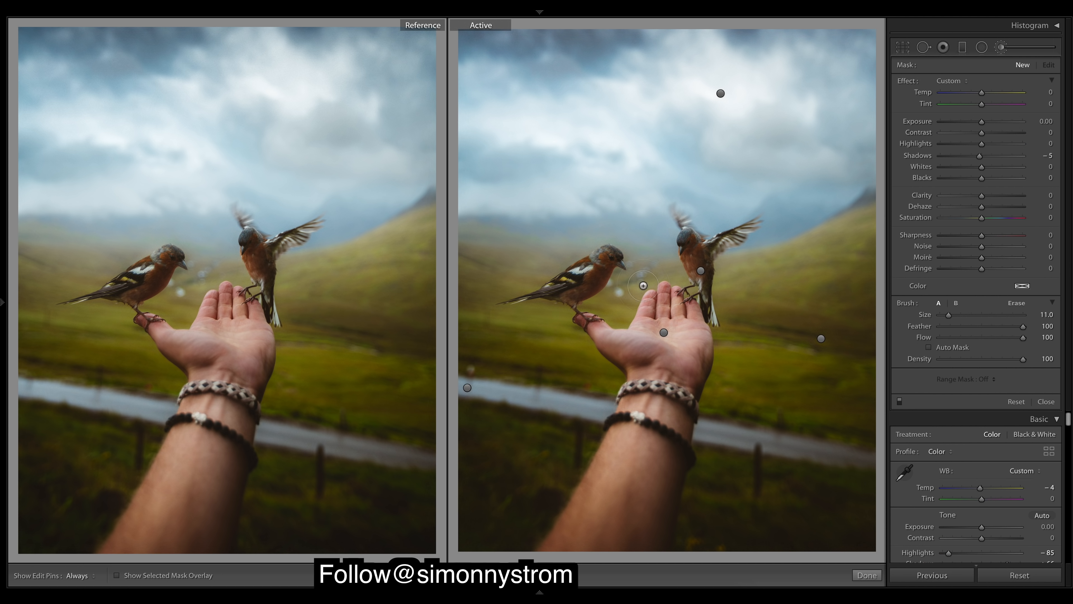
mouse_move(654, 309)
left_mouse_down()
mouse_move(667, 297)
mouse_move(683, 308)
left_mouse_up()
key("h")
key("h")
double_click(927, 155)
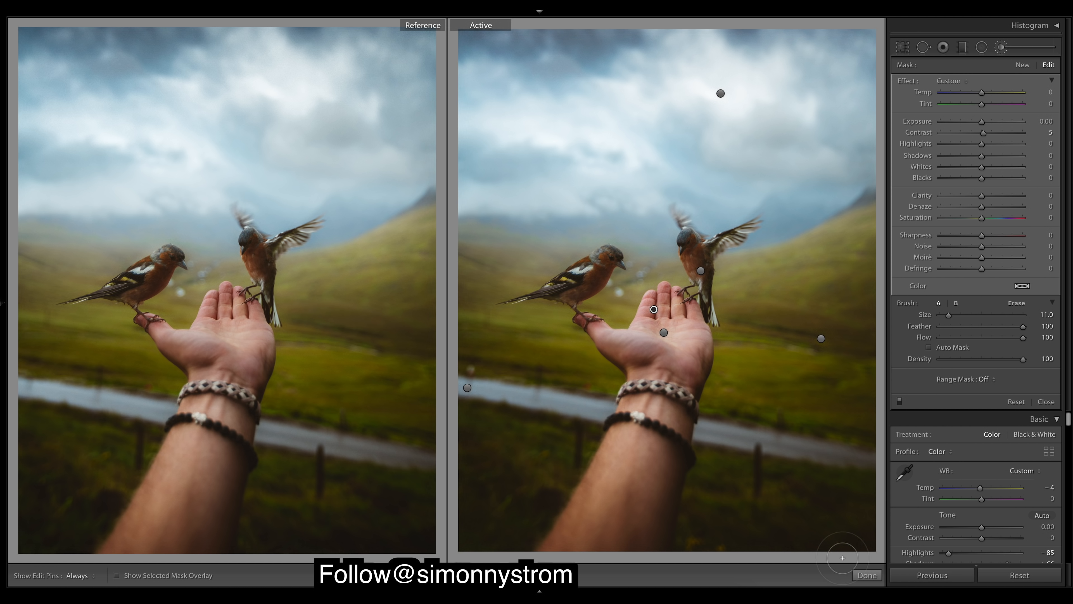
left_click(867, 575)
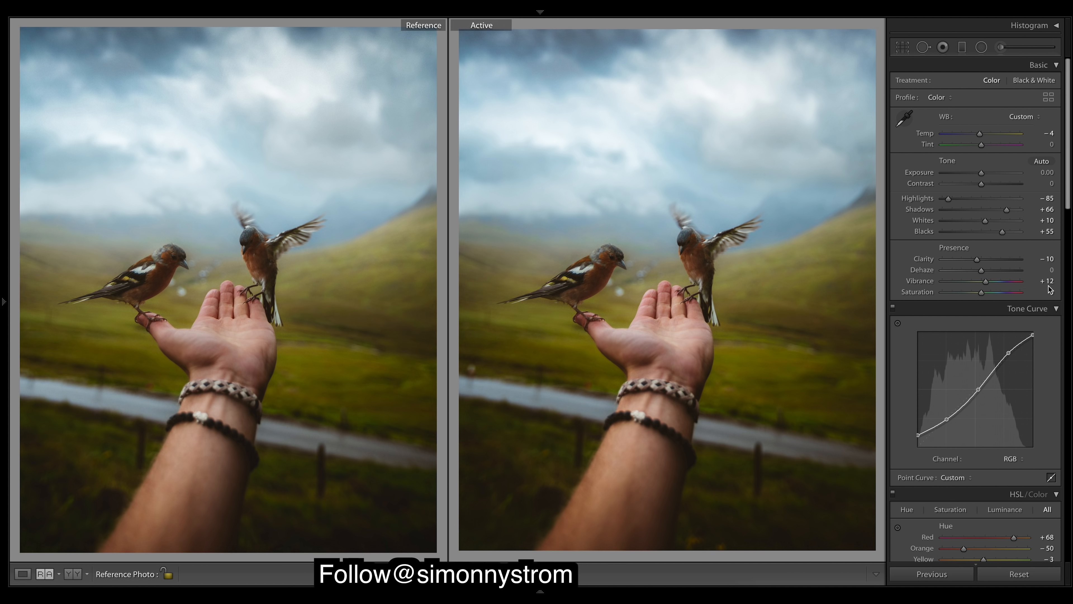
Reset Whites on the hand's main brush mask to its default and close the brush.
left_click(1001, 47)
left_click(665, 331)
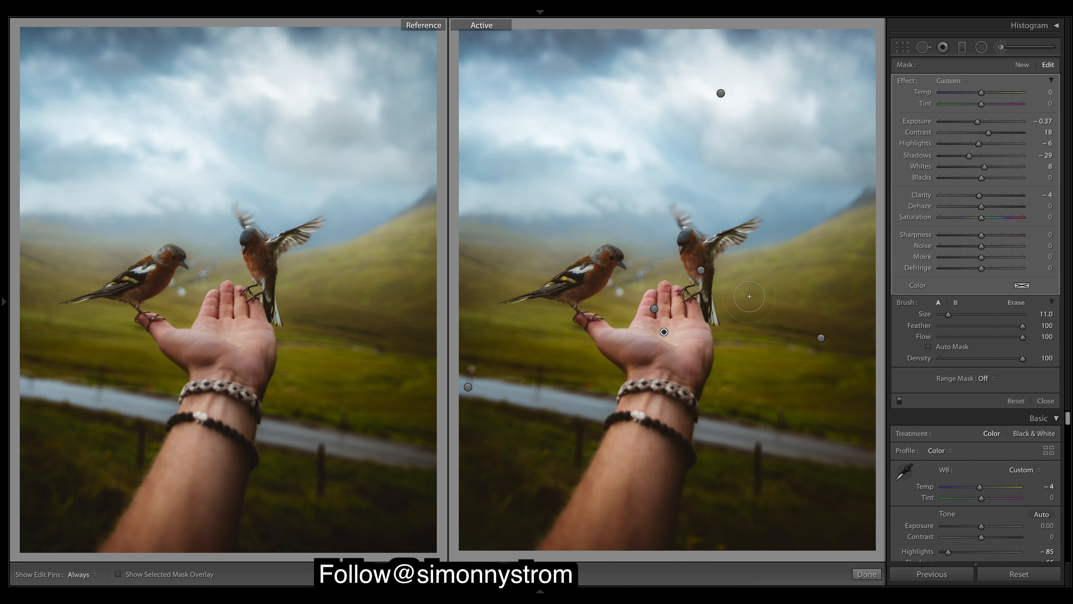
double_click(929, 167)
left_click(871, 574)
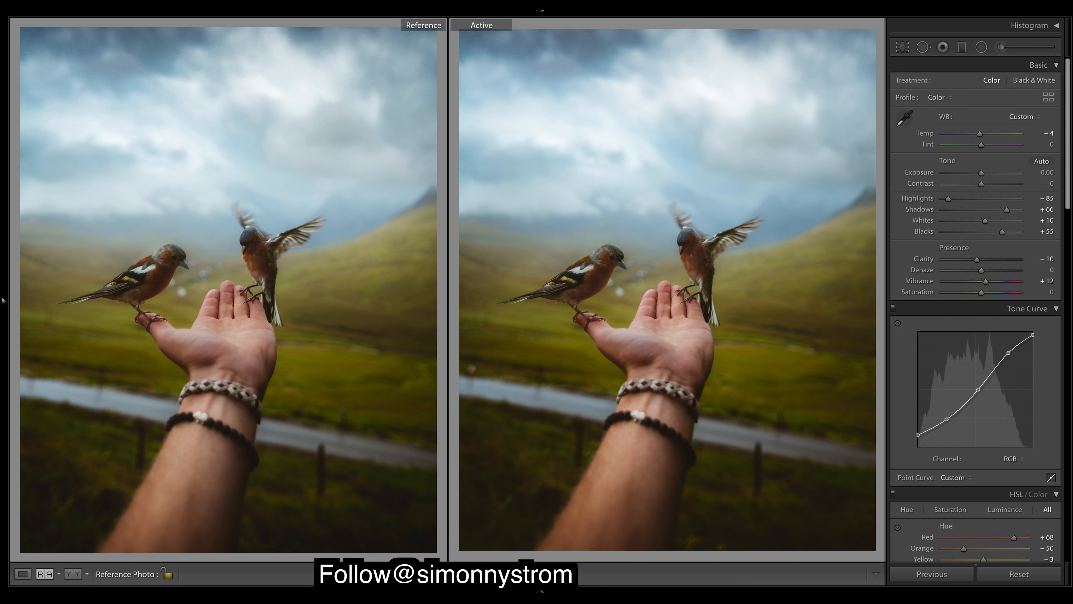
Set Highlights to 8 on the landscape brightening mask, extend it over the low clouds above the left bird, and compare with pins hidden and shown.
left_click(1001, 47)
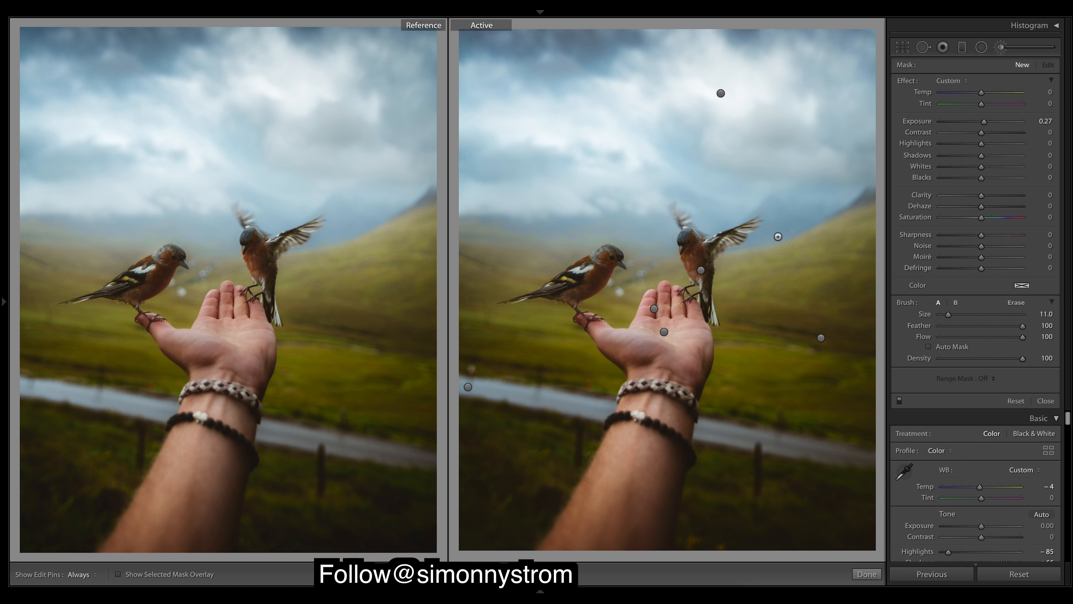
left_click(468, 387)
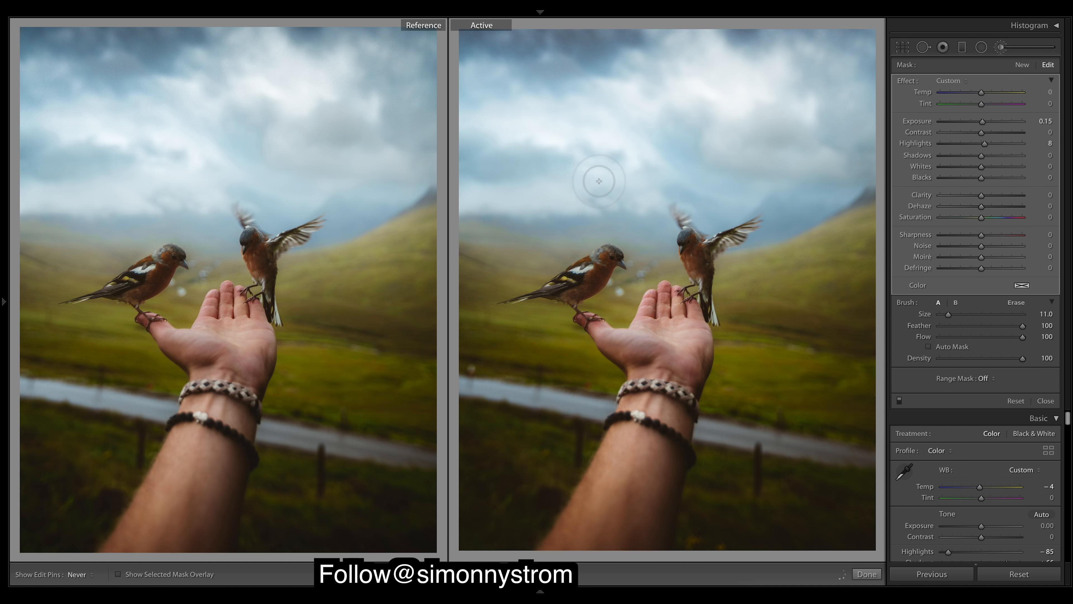
mouse_move(602, 185)
left_mouse_down()
mouse_move(474, 196)
mouse_move(630, 184)
mouse_move(619, 185)
left_mouse_up()
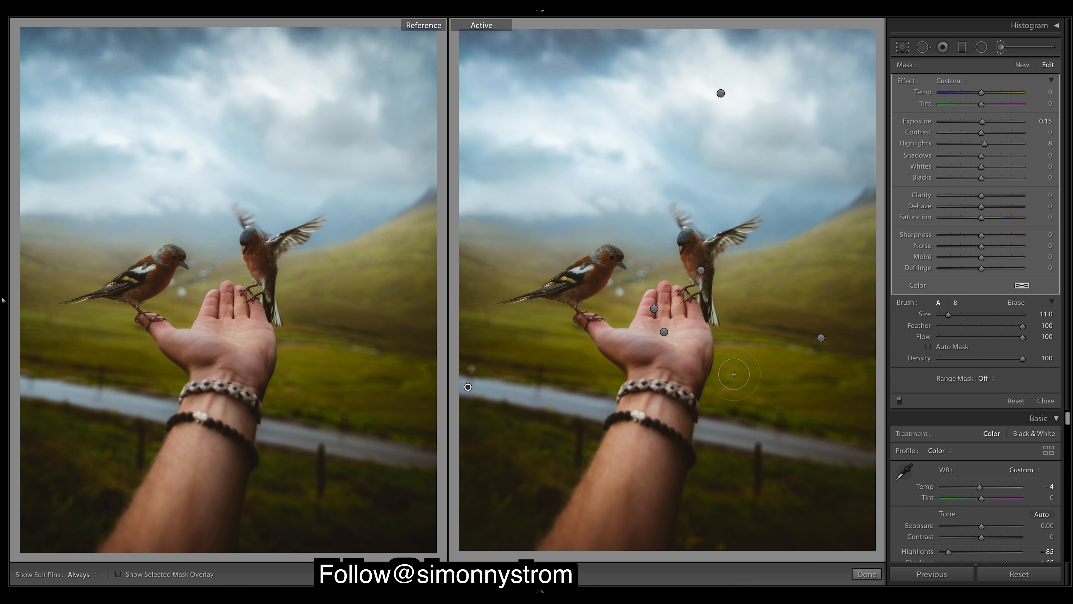
key("h")
key("h")
key("h")
key("h")
Select the mask on the grass to the right of the hand, reduce the brush size to 3, and close the brush.
scroll(805, 357, "down", 5)
scroll(680, 277, "down", 1)
scroll(735, 313, "up", 1)
scroll(735, 313, "up", 1)
left_click(821, 338)
scroll(706, 290, "down", 3)
left_click(866, 573)
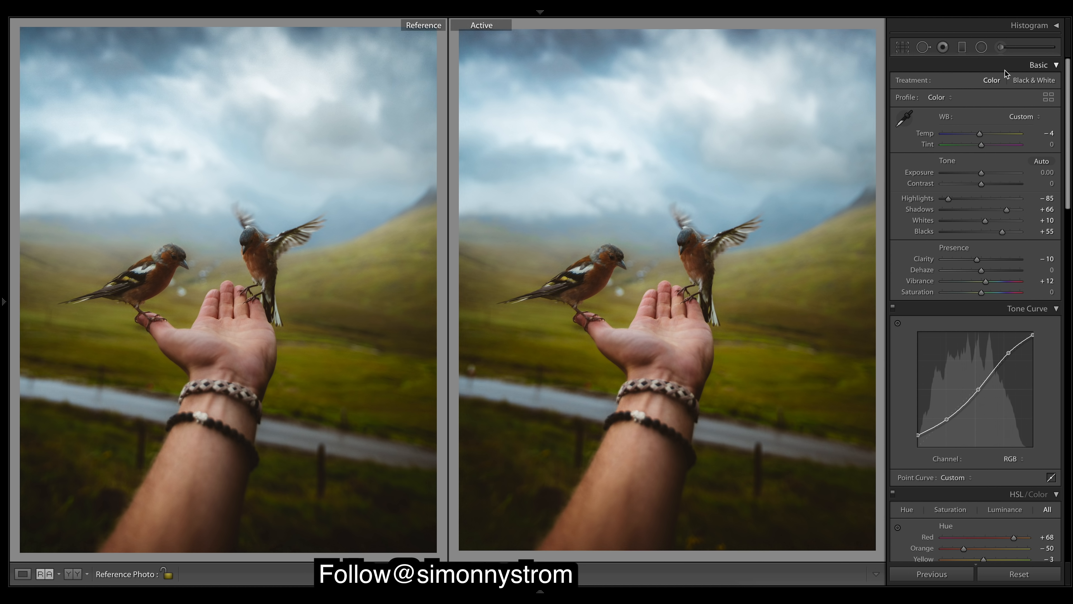
Paint a new size 5 brush mask with Exposure 0 and Shadows -8 over both birds' bodies, and close the brush.
left_click(1001, 47)
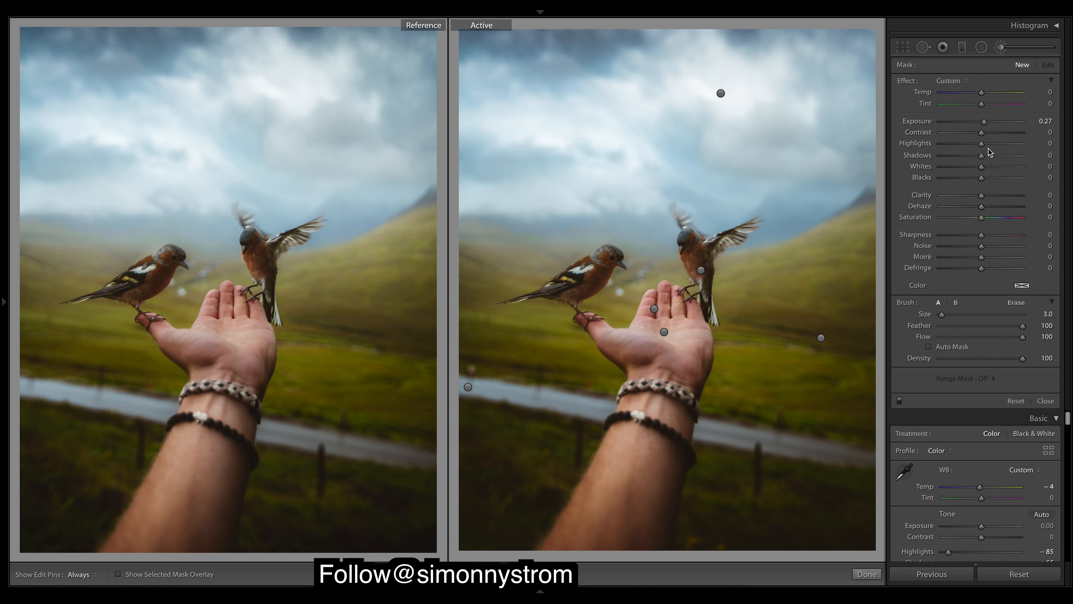
double_click(917, 121)
left_click_drag(981, 156, 979, 158)
scroll(579, 295, "up", 3)
scroll(576, 293, "down", 1)
mouse_move(606, 274)
left_mouse_down()
mouse_move(635, 256)
mouse_move(621, 280)
mouse_move(581, 296)
mouse_move(602, 280)
left_mouse_up()
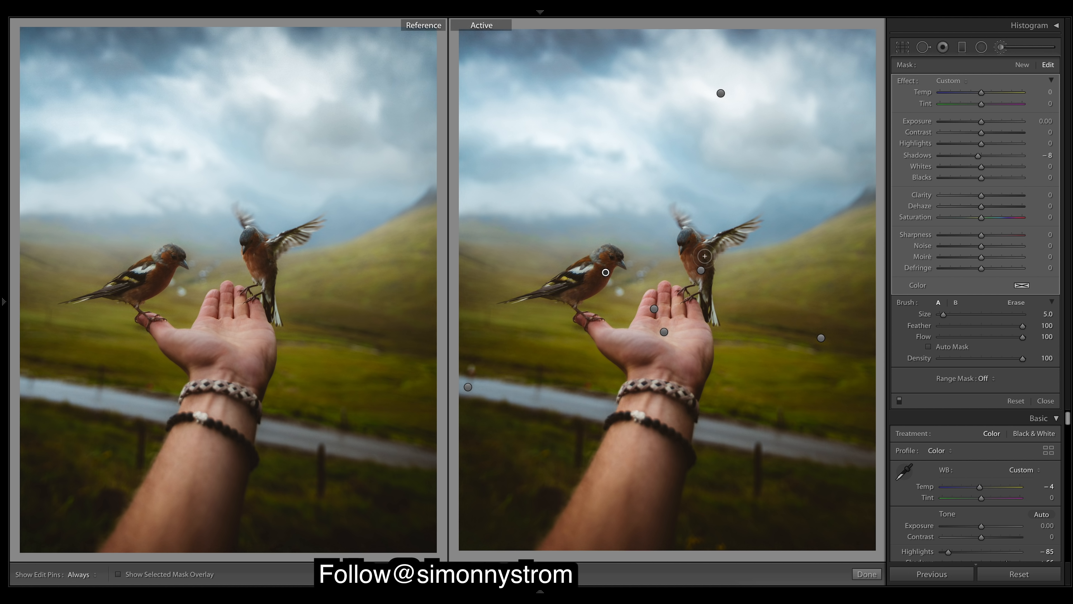
left_click_drag(701, 250, 701, 251)
left_click_drag(712, 250, 728, 312)
left_click_drag(598, 286, 601, 277)
left_click(1000, 47)
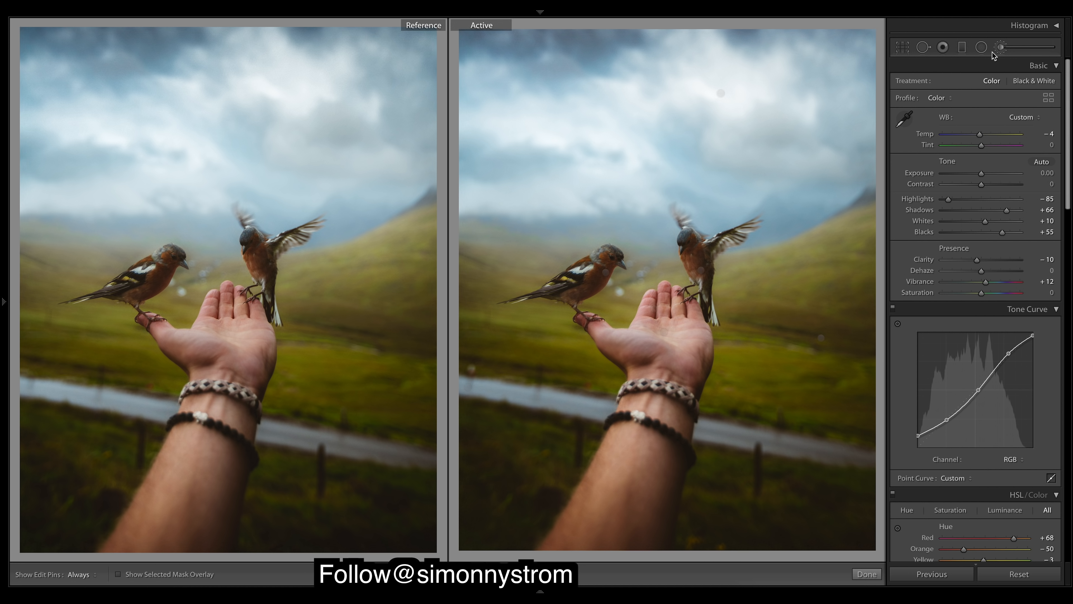
Start a new brush mask on the left bird's white wing feathers and compare with the reference with pins hidden and shown.
left_click(1000, 48)
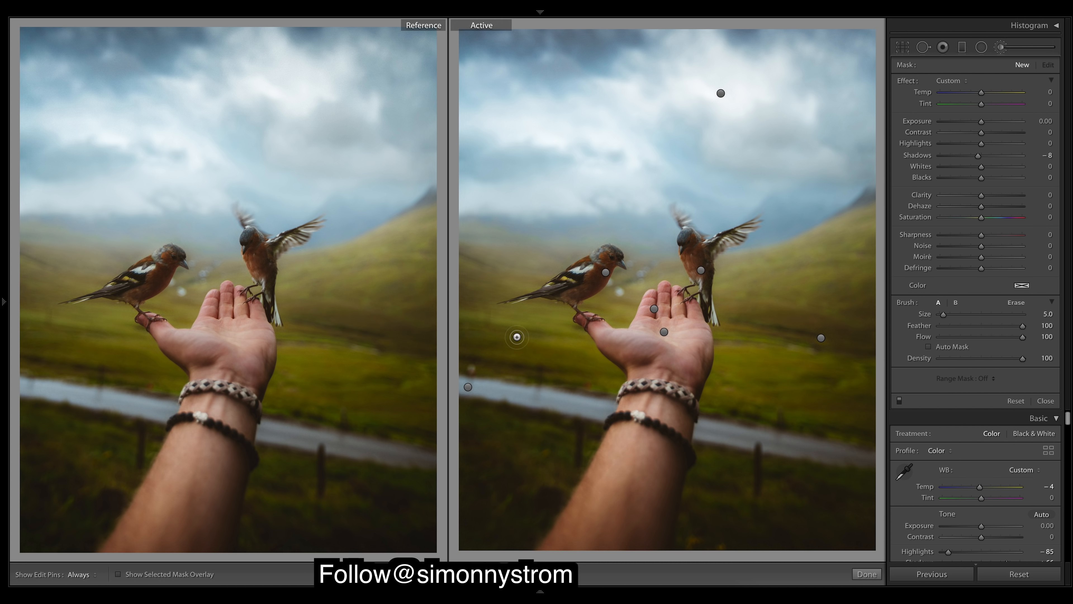
left_click(587, 270)
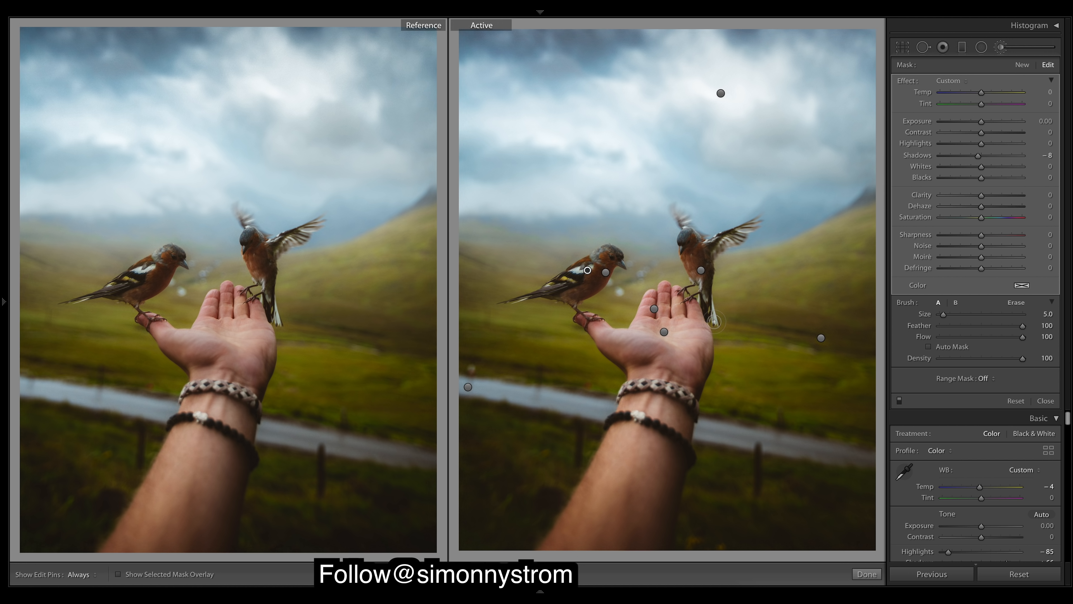
key("h")
key("h")
key("h")
key("h")
key("h")
key("h")
key("h")
key("h")
key("h")
key("h")
Set Whites to 10 on the wing-feather mask, check it with pins hidden and shown, and close the brush.
mouse_move(988, 168)
left_mouse_down()
mouse_move(999, 168)
mouse_move(927, 169)
mouse_move(1014, 167)
mouse_move(988, 170)
left_mouse_up()
key("h")
key("h")
left_click_drag(985, 170, 985, 171)
key("h")
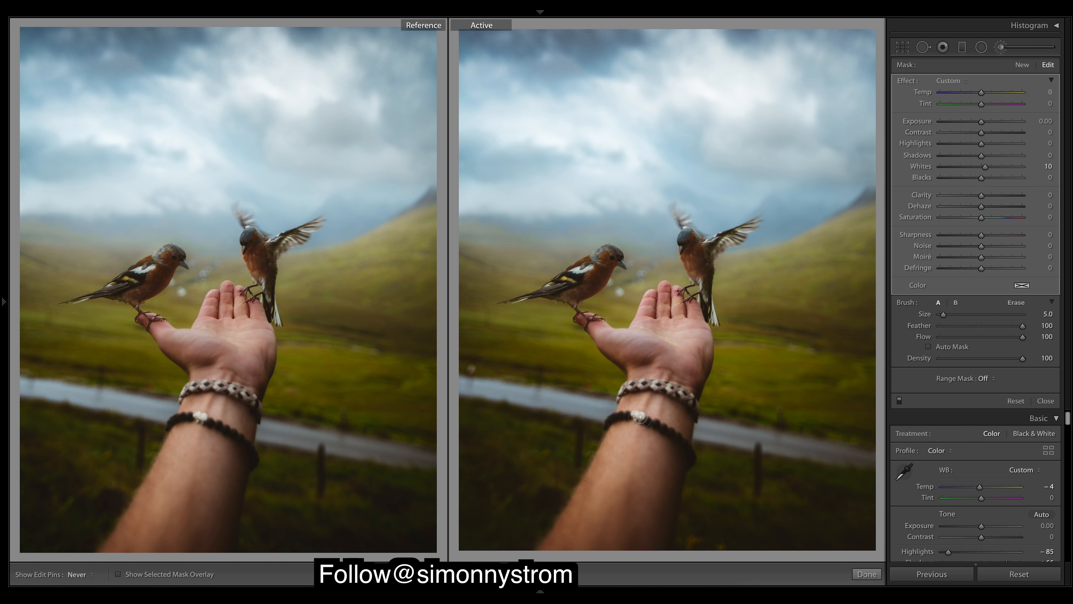
key("h")
left_click(866, 574)
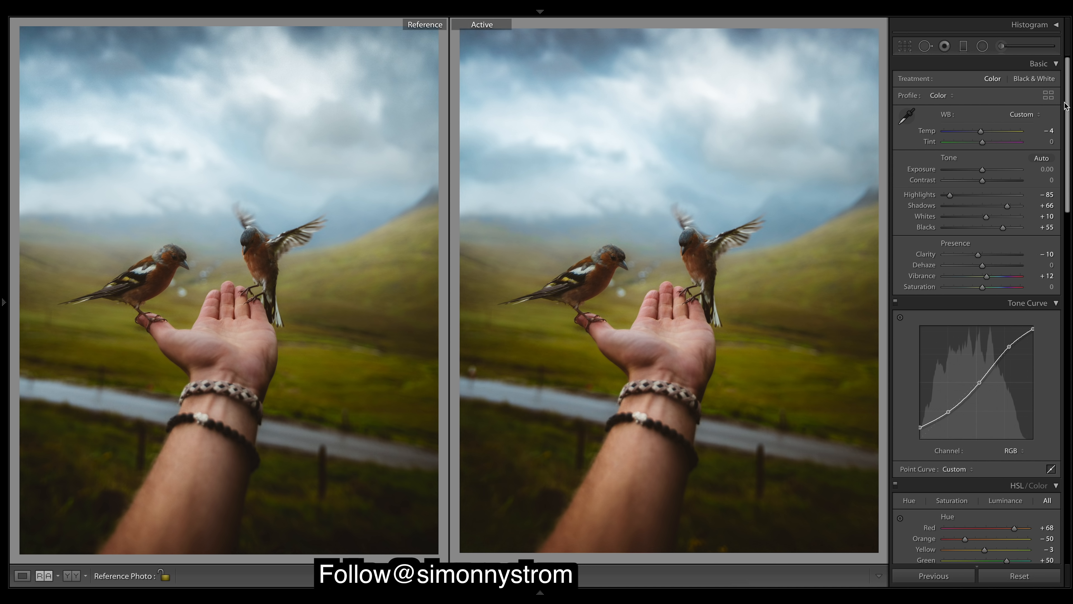
Reset the post-crop vignetting Amount to 0.
scroll(1067, 107, "down", 3)
scroll(977, 311, "down", 15)
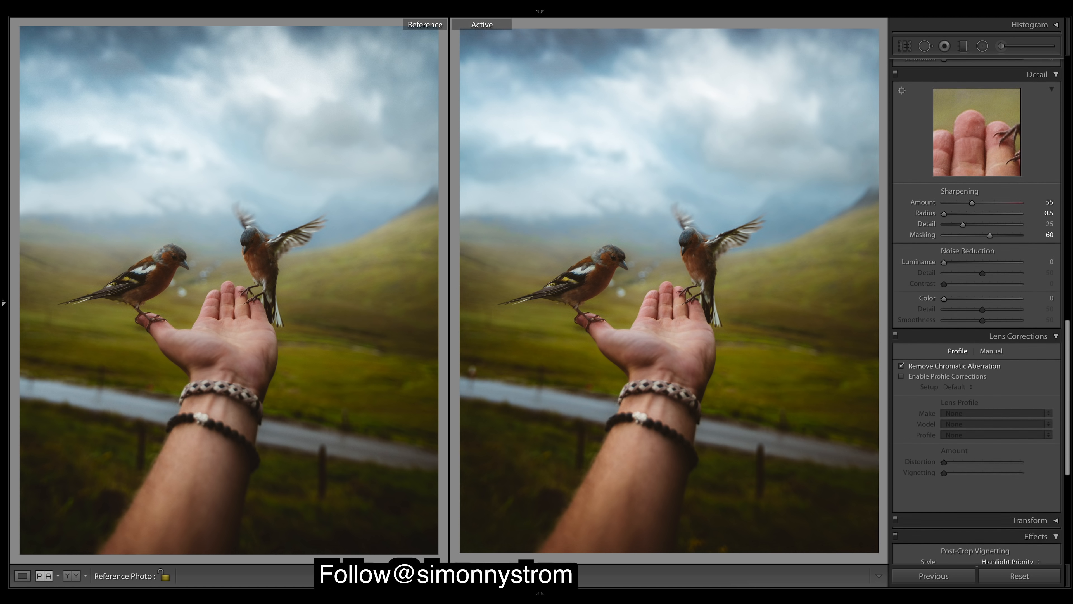
scroll(940, 324, "down", 10)
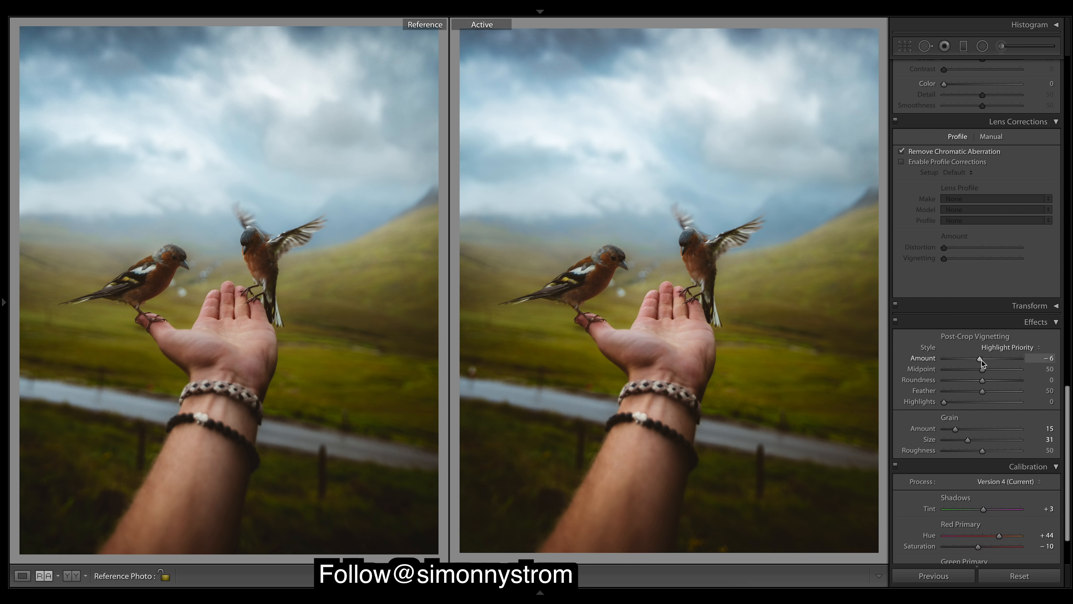
double_click(933, 361)
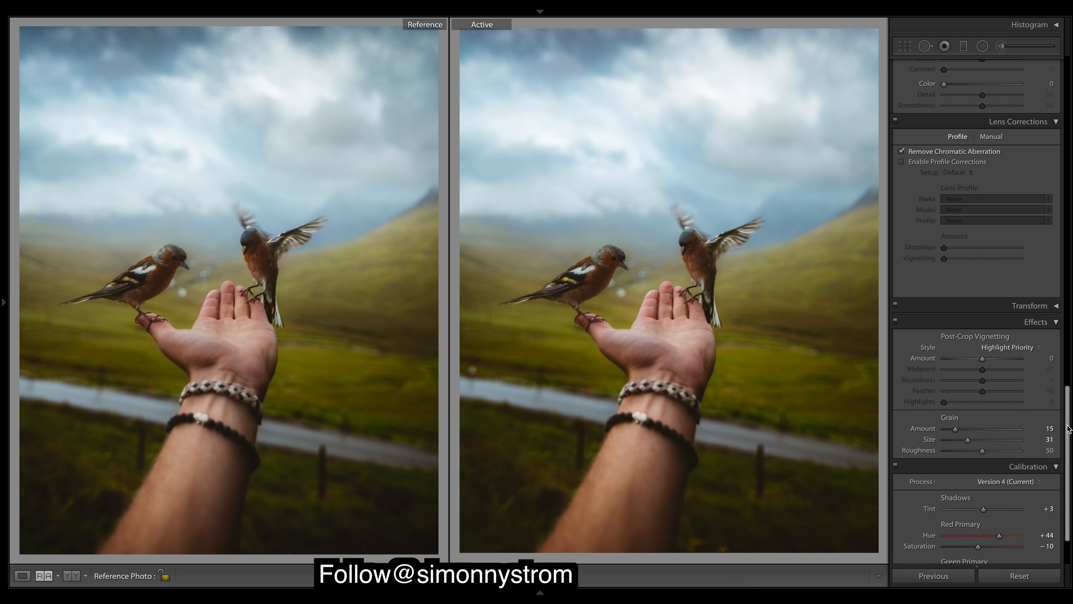
Lower the global Vibrance to +2, set Saturation to 3 on the birds' brush mask, and close the brush.
scroll(1054, 240, "up", 20)
scroll(1054, 240, "up", 15)
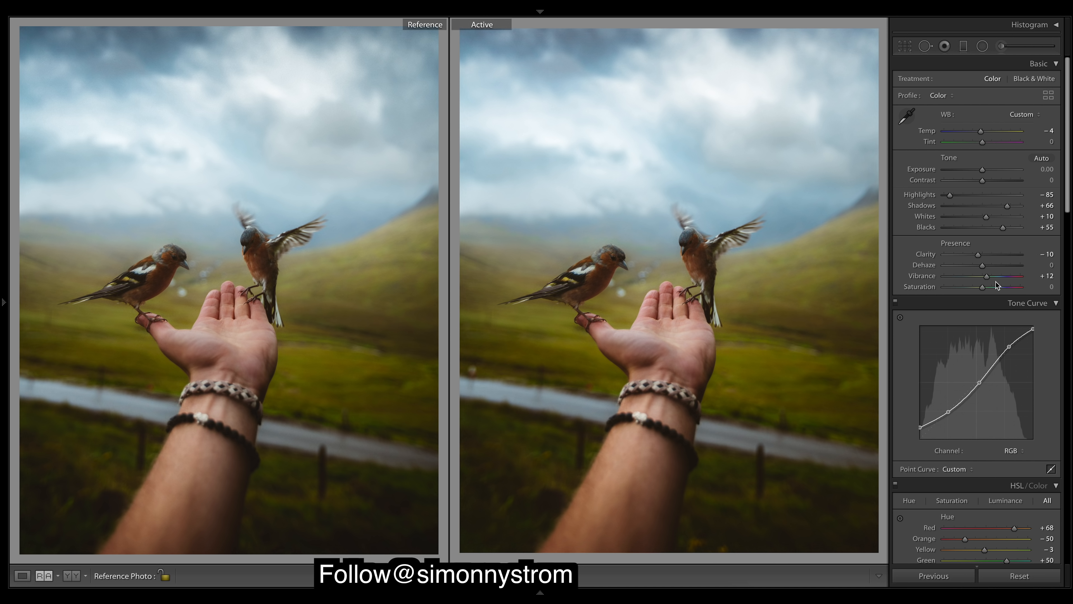
left_click_drag(987, 278, 984, 279)
left_click(1002, 45)
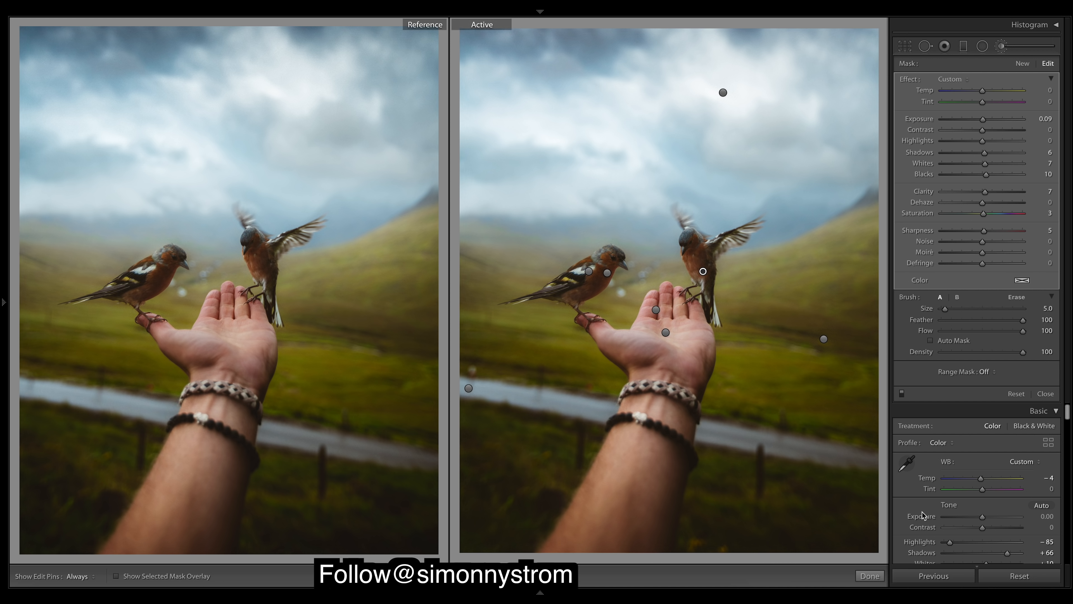
left_click(877, 573)
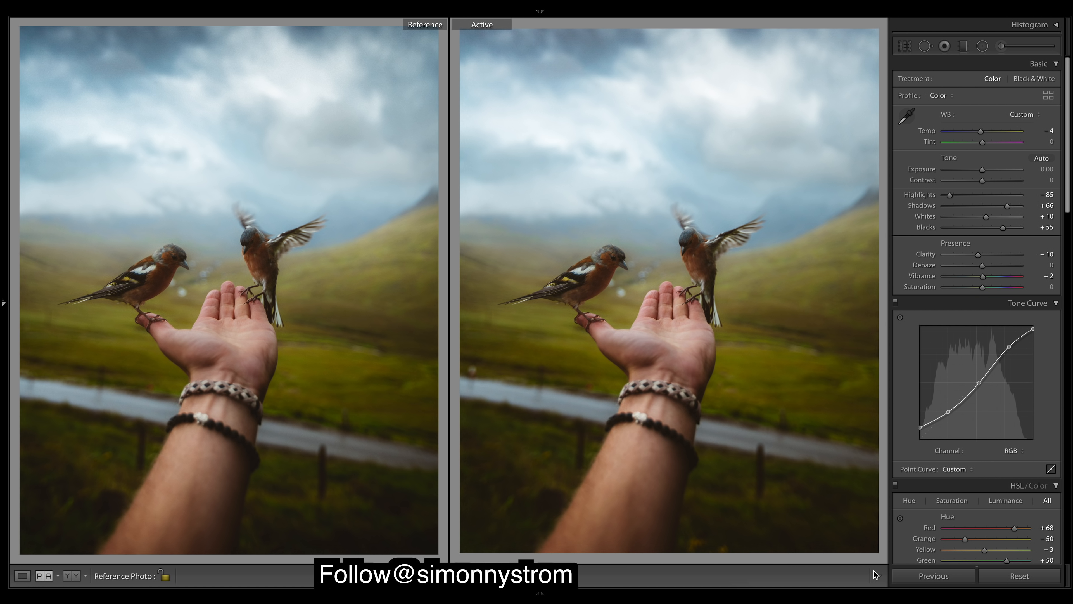